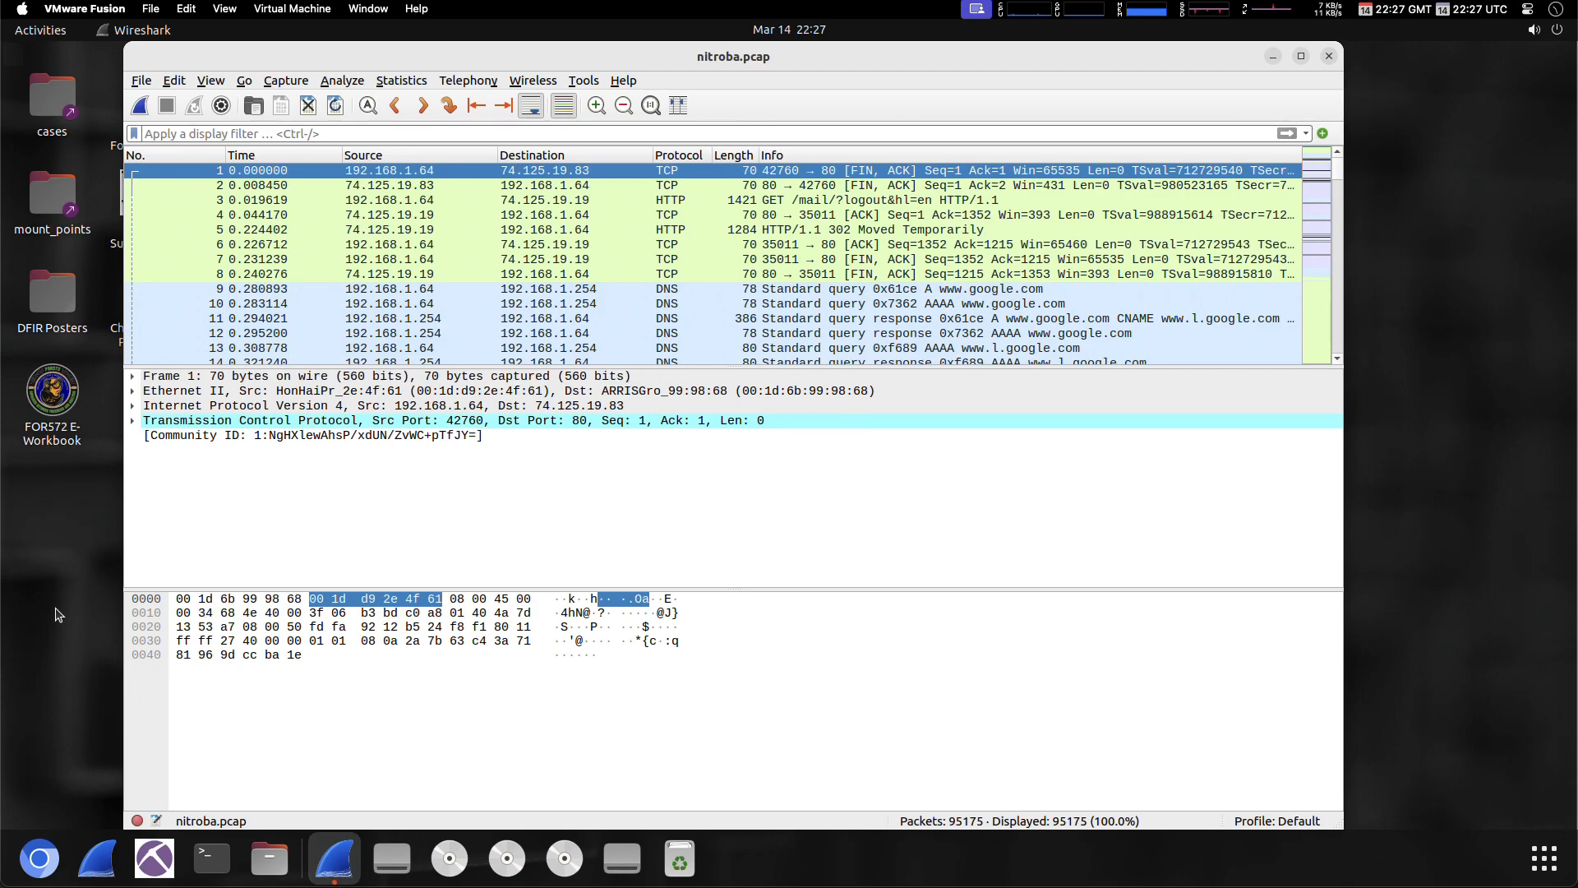
In a maximized window, set the layout to packet list above side-by-side details and bytes, and widen the packet details pane
{"action": "left_click", "coordinate": [1304, 57]}
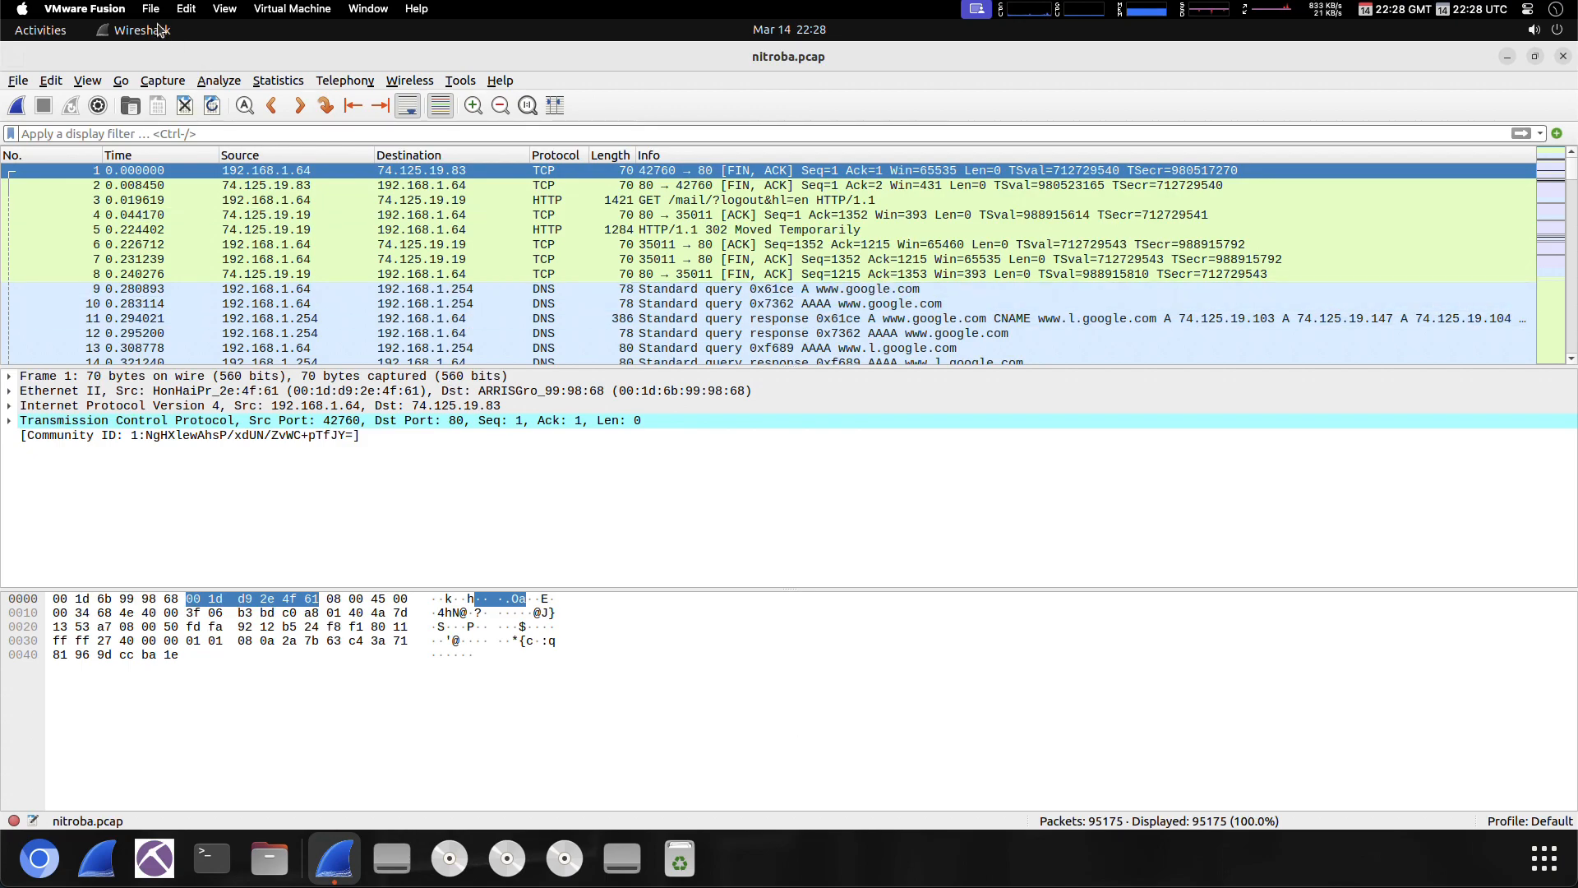
{"action": "left_click", "coordinate": [61, 82]}
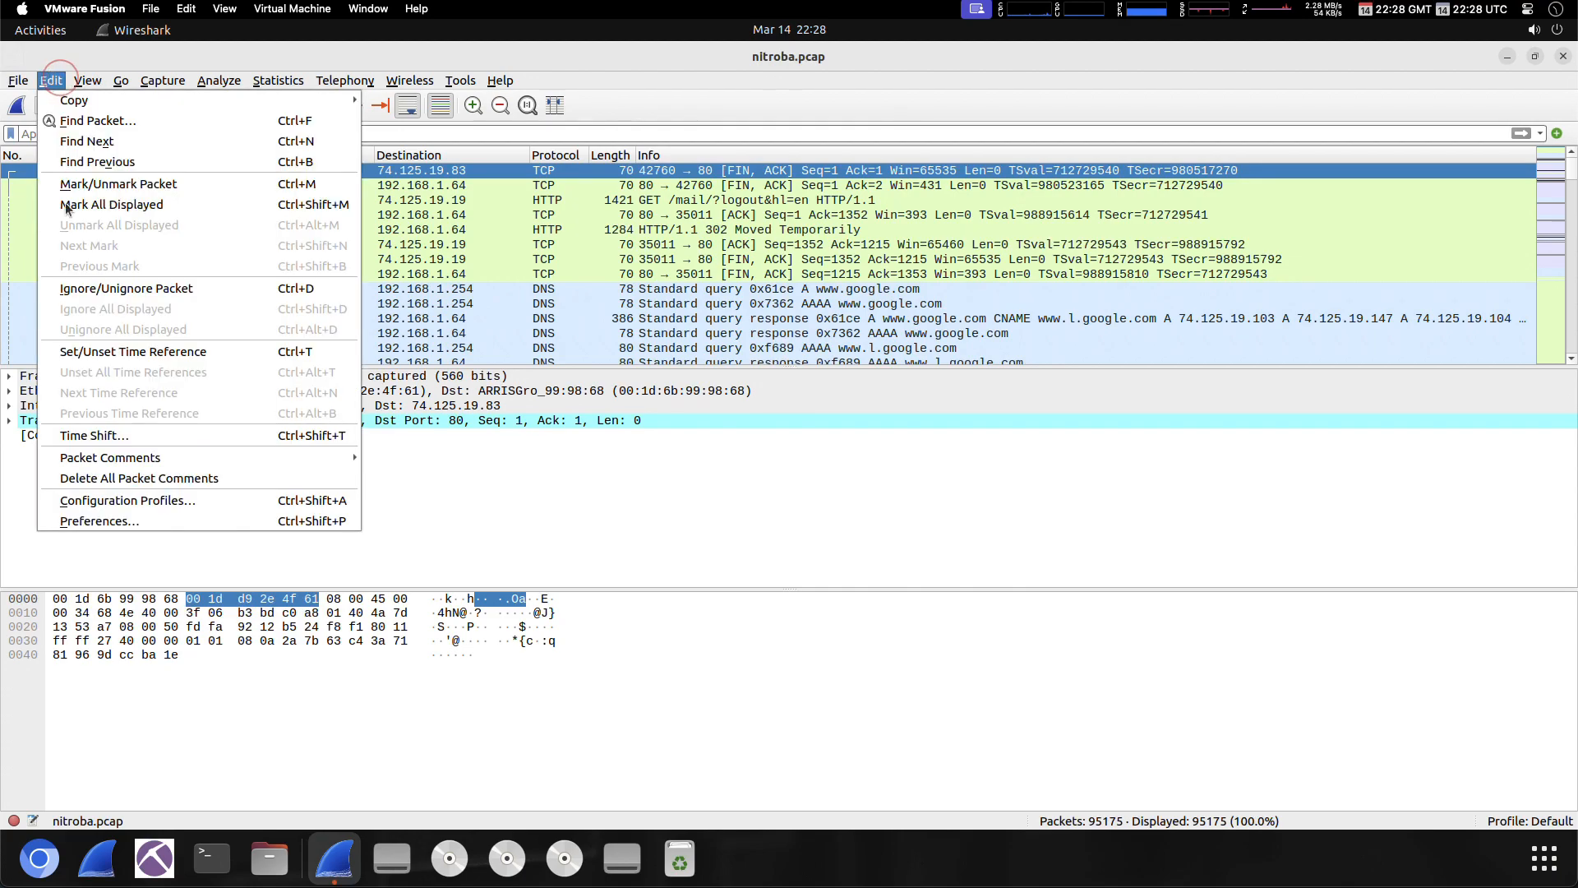
{"action": "left_click", "coordinate": [169, 521]}
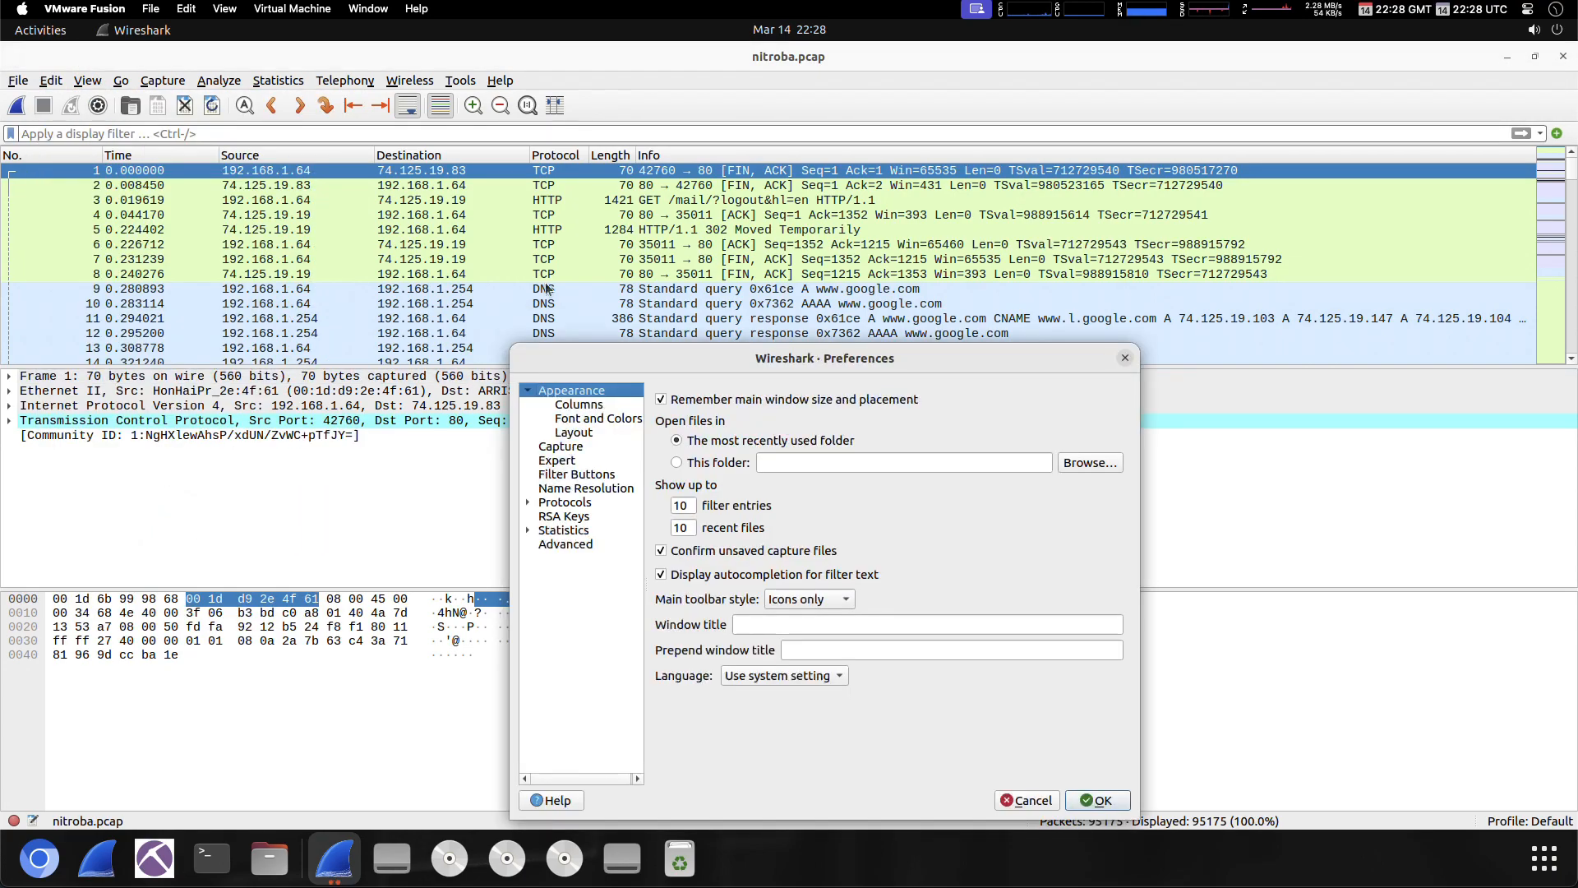
{"action": "left_click", "coordinate": [599, 433]}
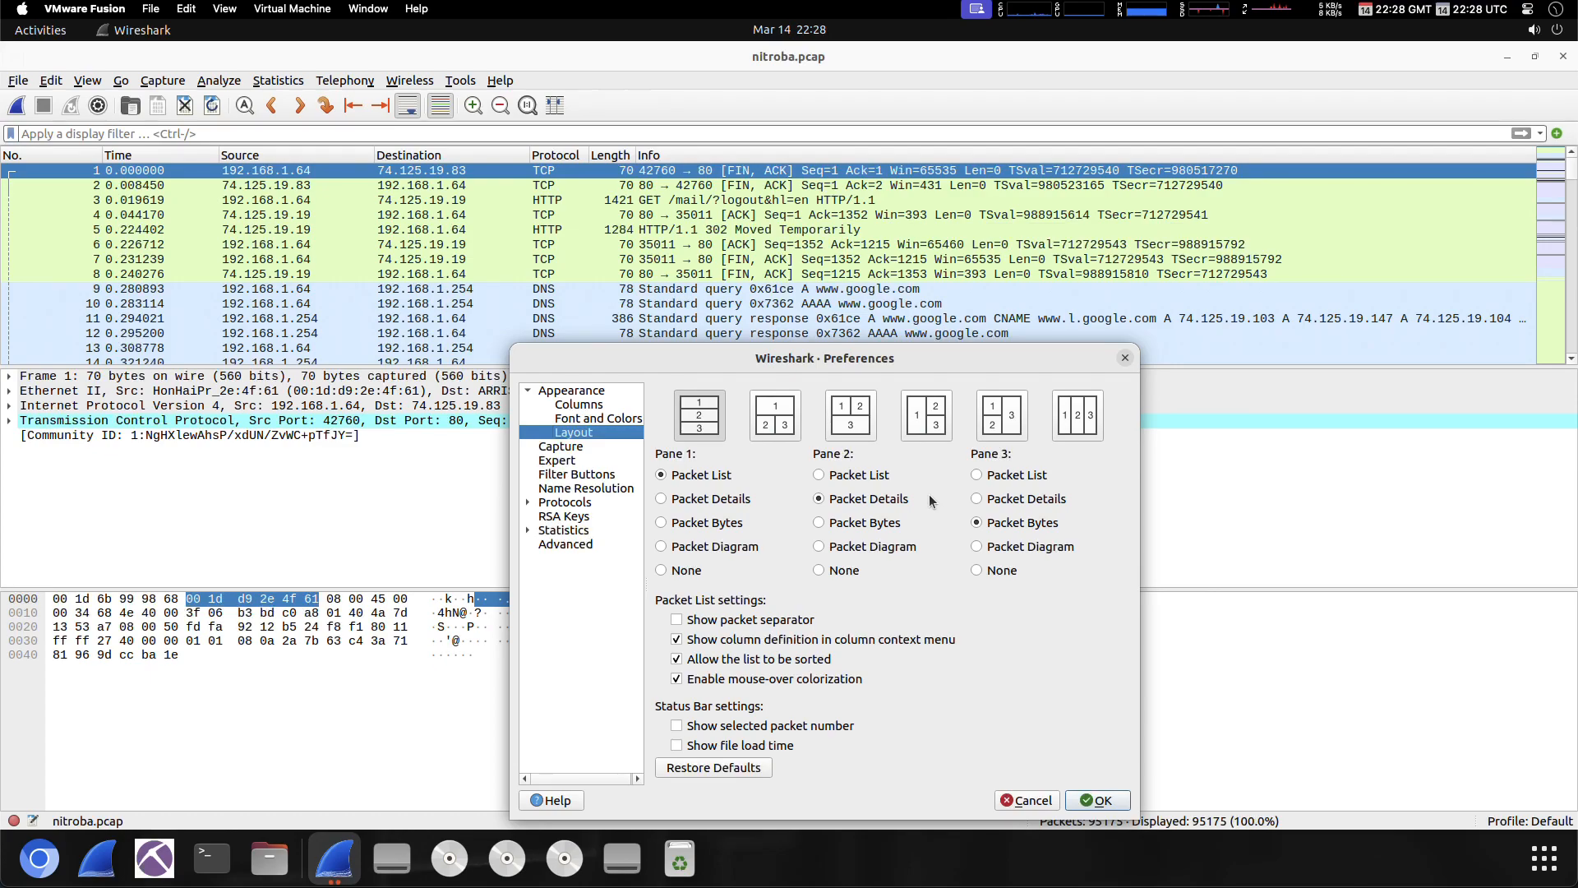
{"action": "left_click", "coordinate": [763, 404]}
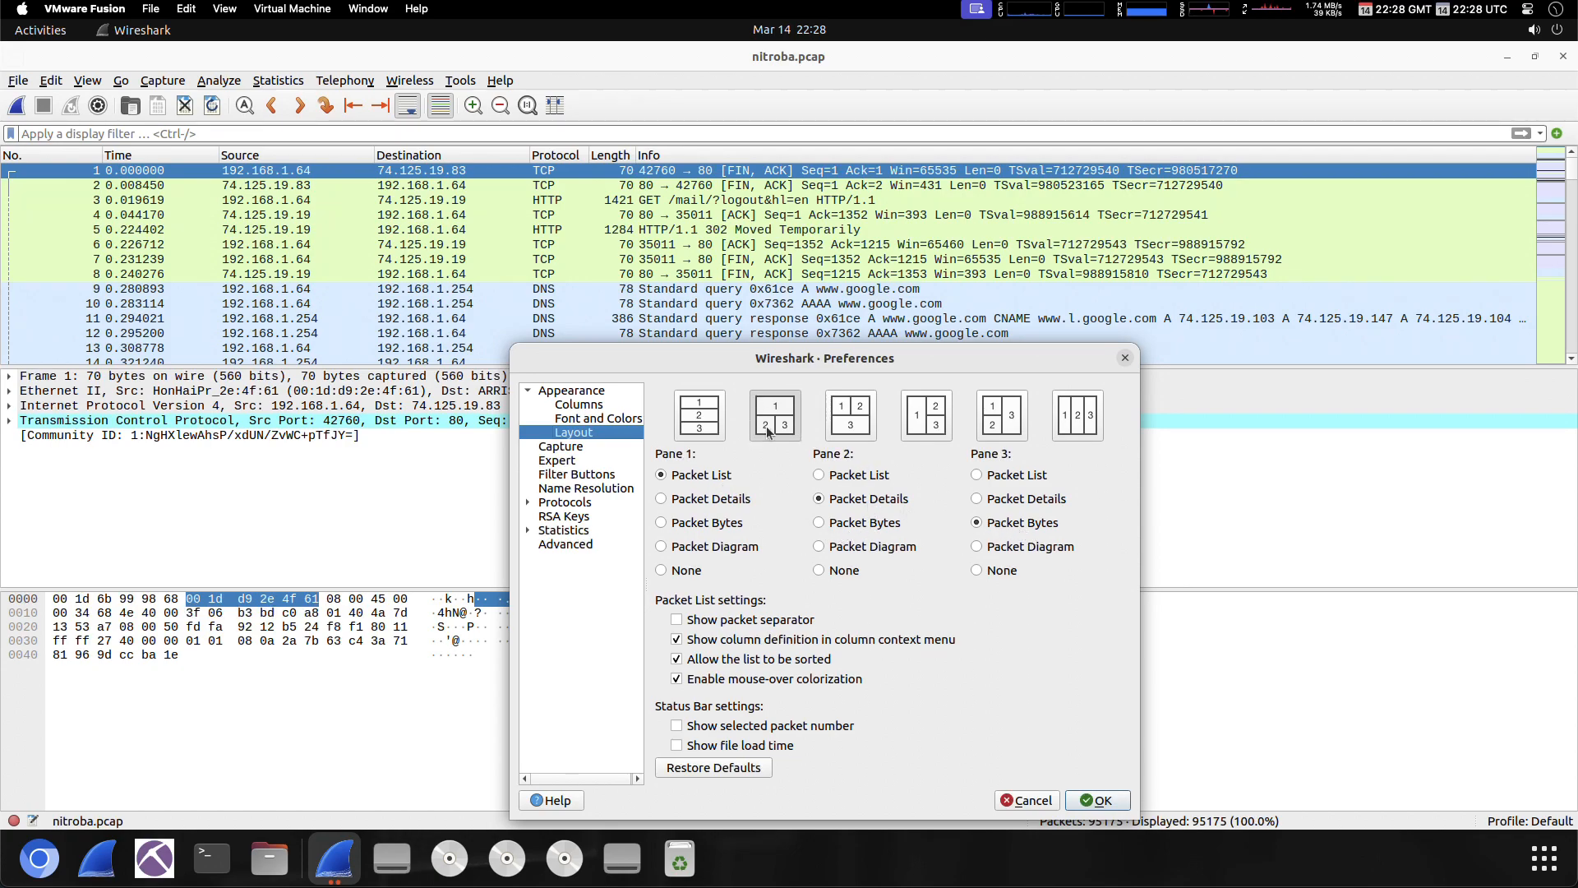
{"action": "left_click", "coordinate": [1101, 802]}
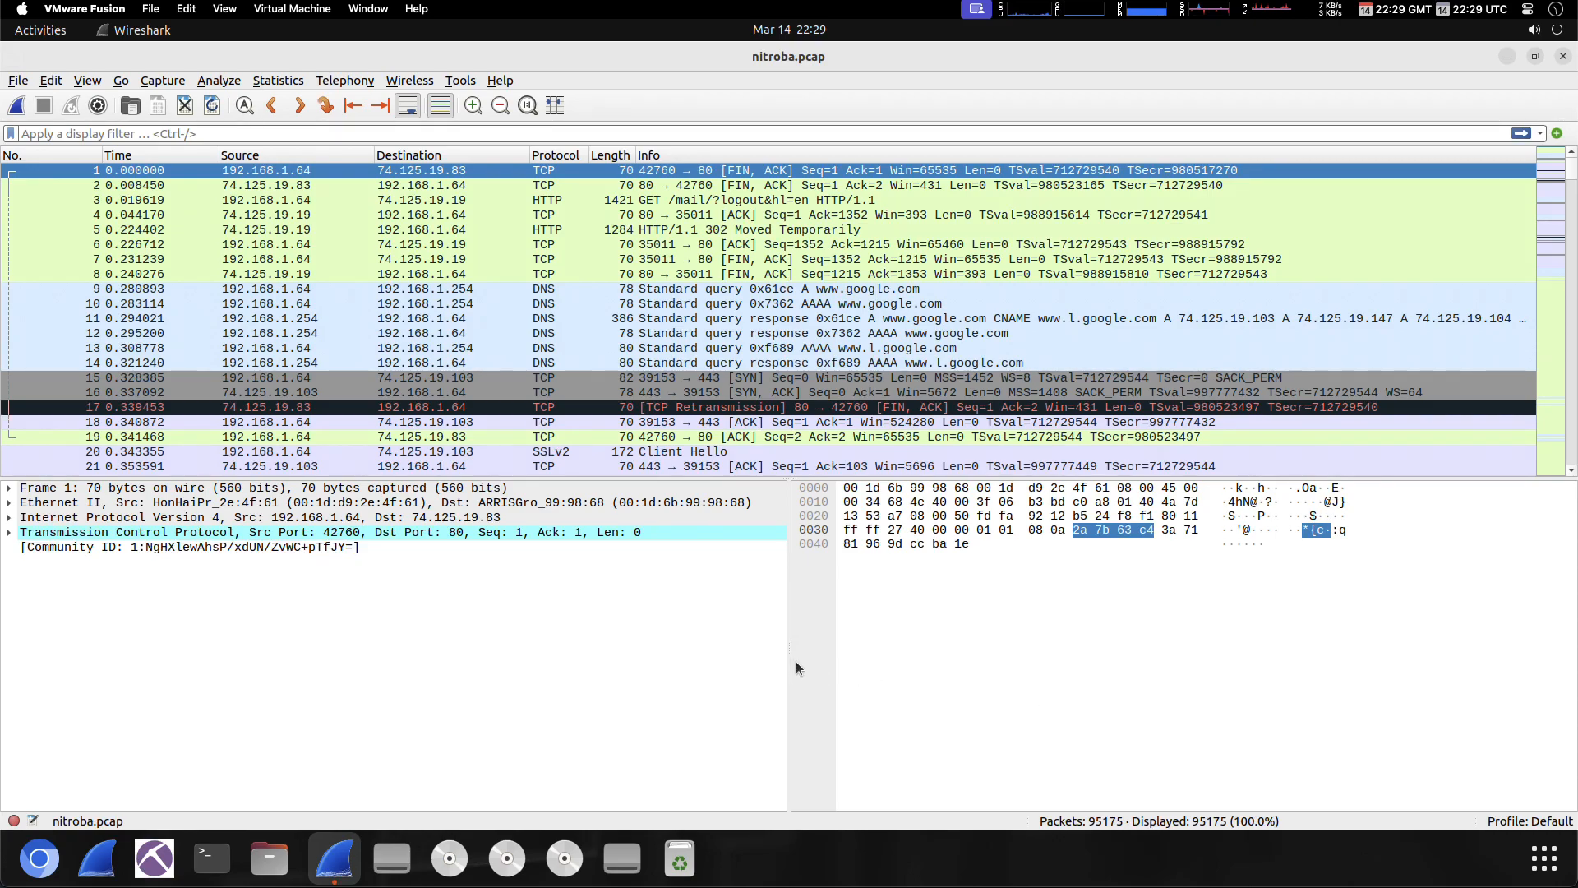
{"action": "left_click_drag", "start_coordinate": [789, 663], "coordinate": [1008, 669]}
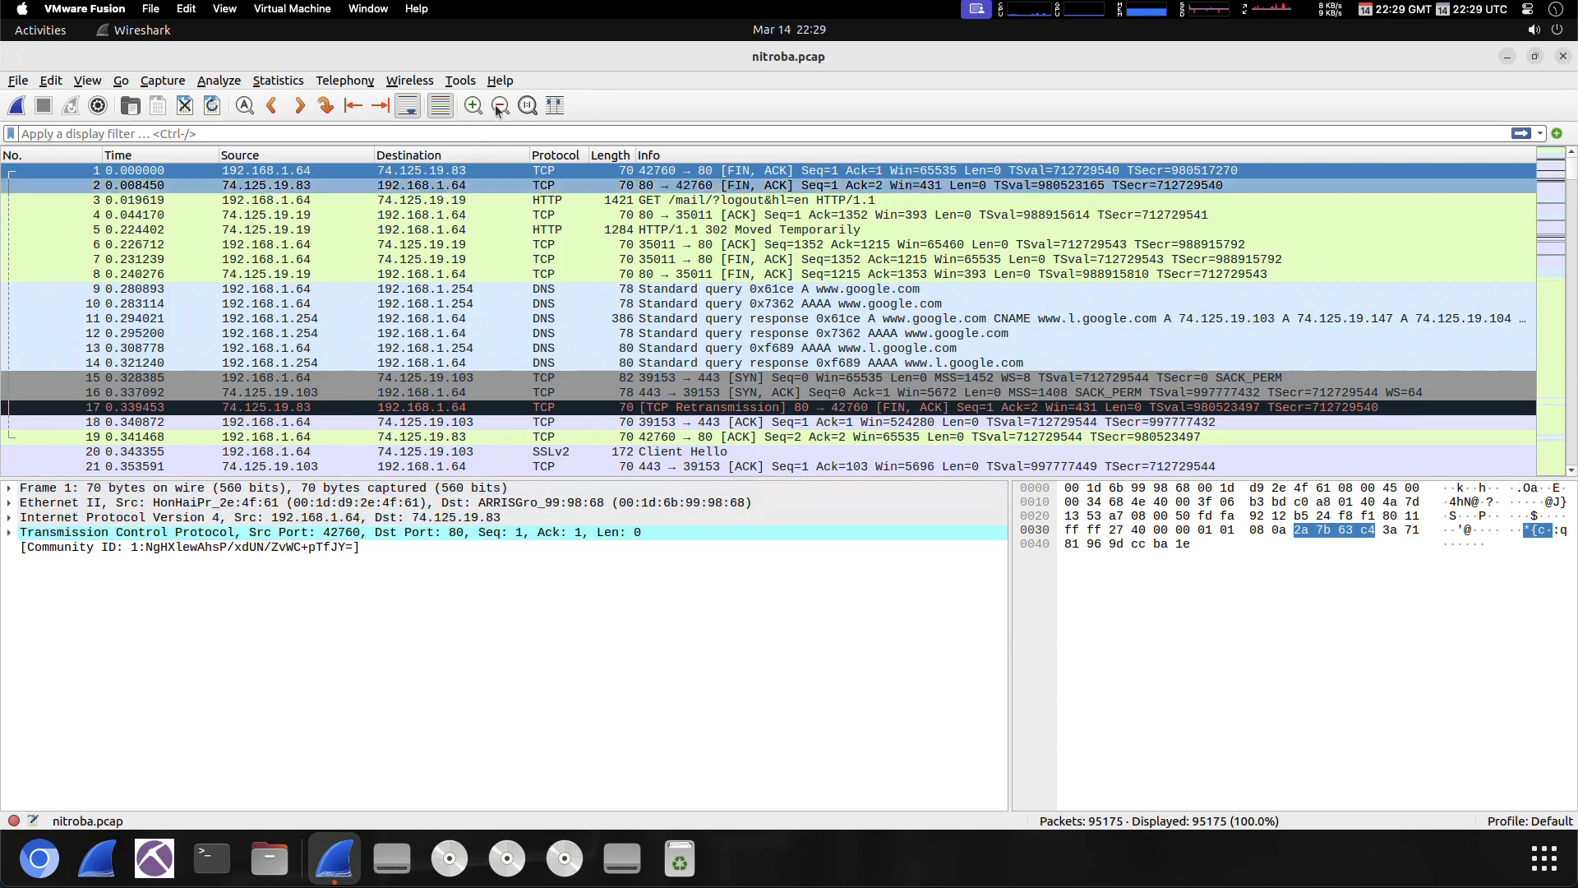
Expand the Hypertext Transfer Protocol section of packet 3 and examine its header fields down to the Cookie
{"action": "left_click", "coordinate": [635, 201]}
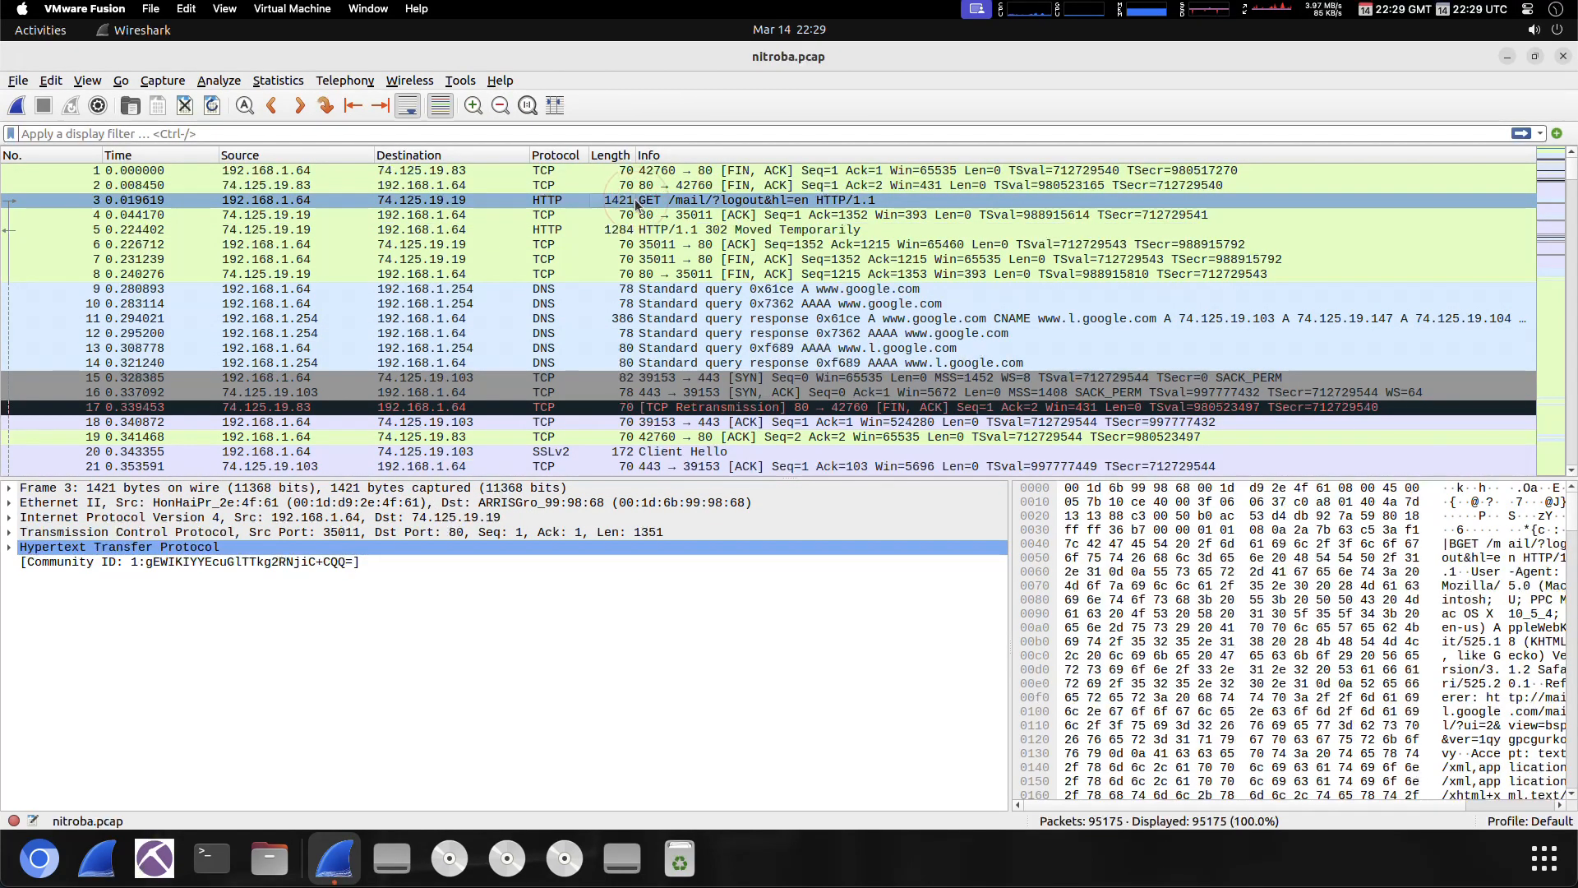
{"action": "left_click", "coordinate": [229, 545]}
{"action": "key", "text": "Right"}
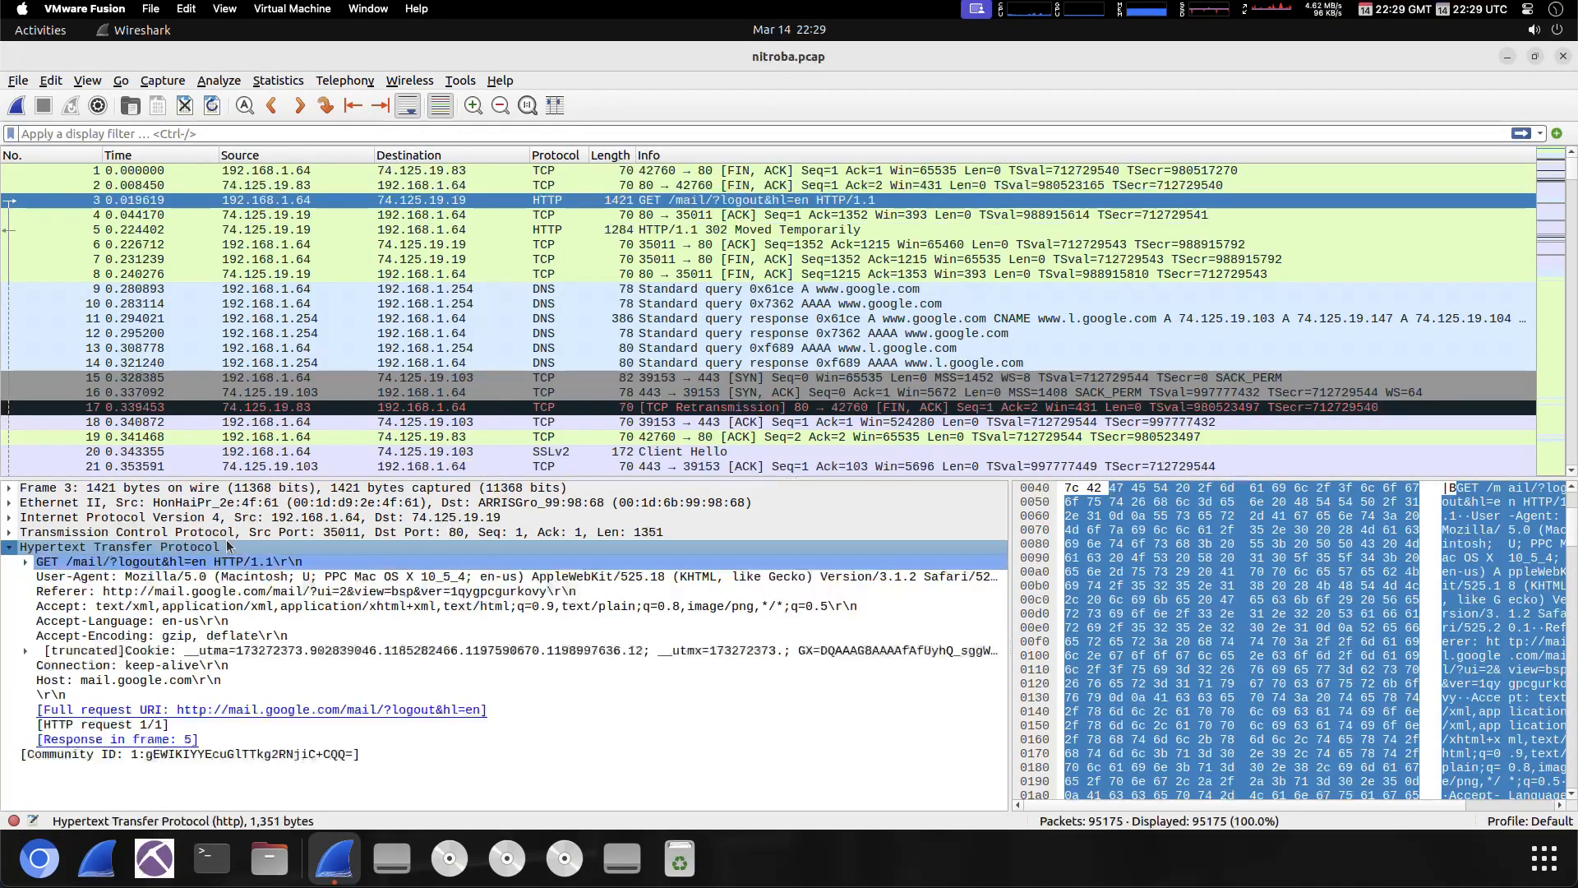
{"action": "key", "text": "Down"}
{"action": "key", "text": "Down"}
{"action": "key", "text": "Down"}
{"action": "key", "text": "Down"}
{"action": "key", "text": "Down"}
{"action": "key", "text": "Down"}
{"action": "key", "text": "Down"}
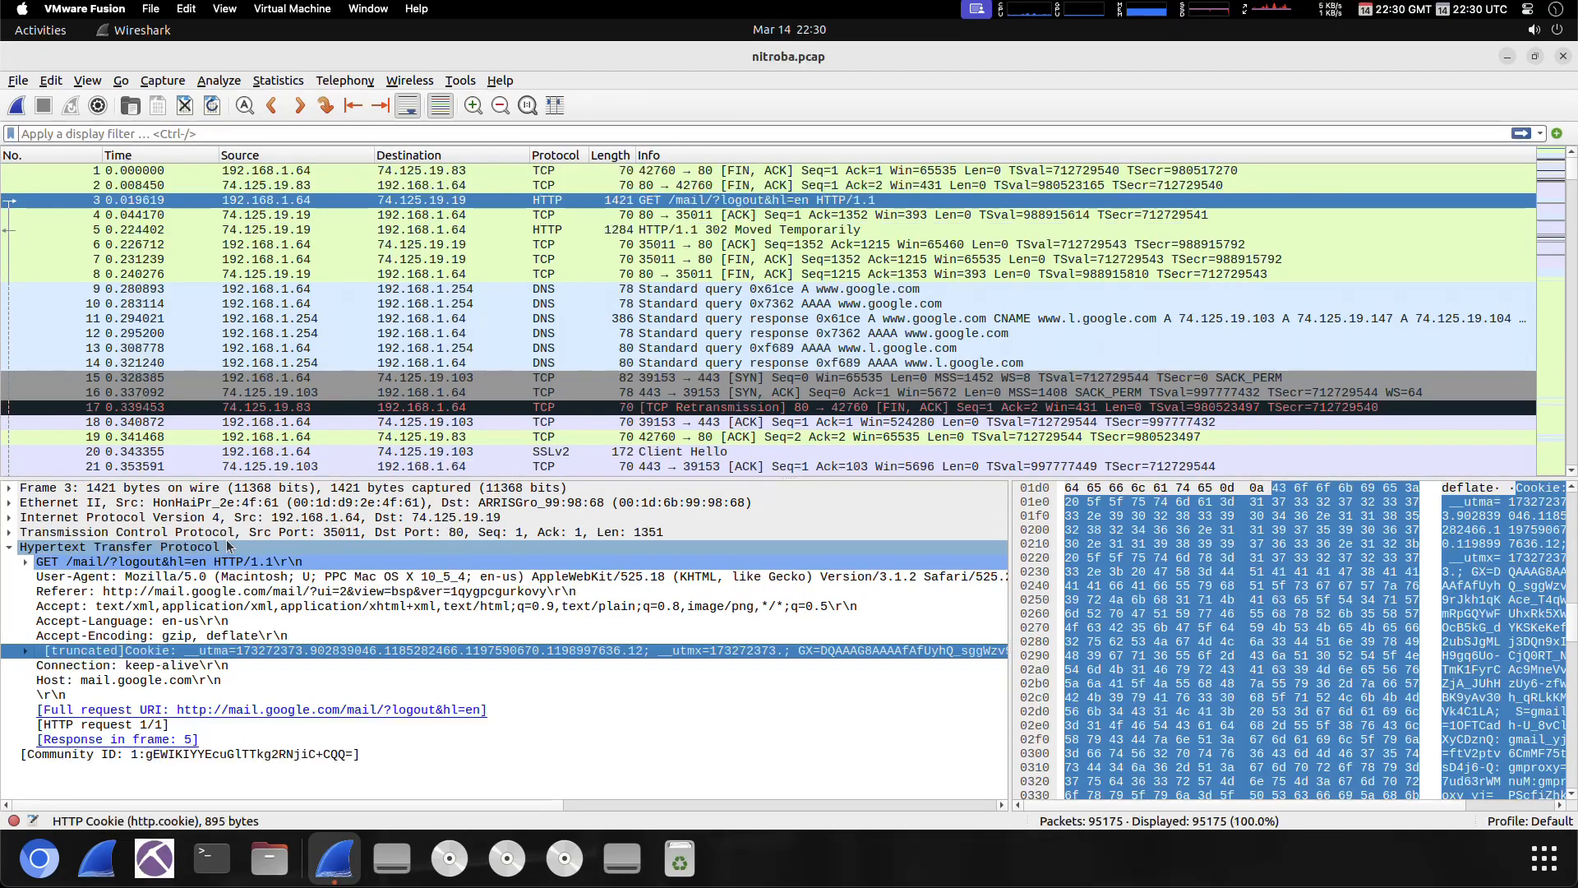
In the name resolution preferences, enable resolving network (IP) addresses and disable using the system's DNS settings
{"action": "left_click", "coordinate": [50, 81]}
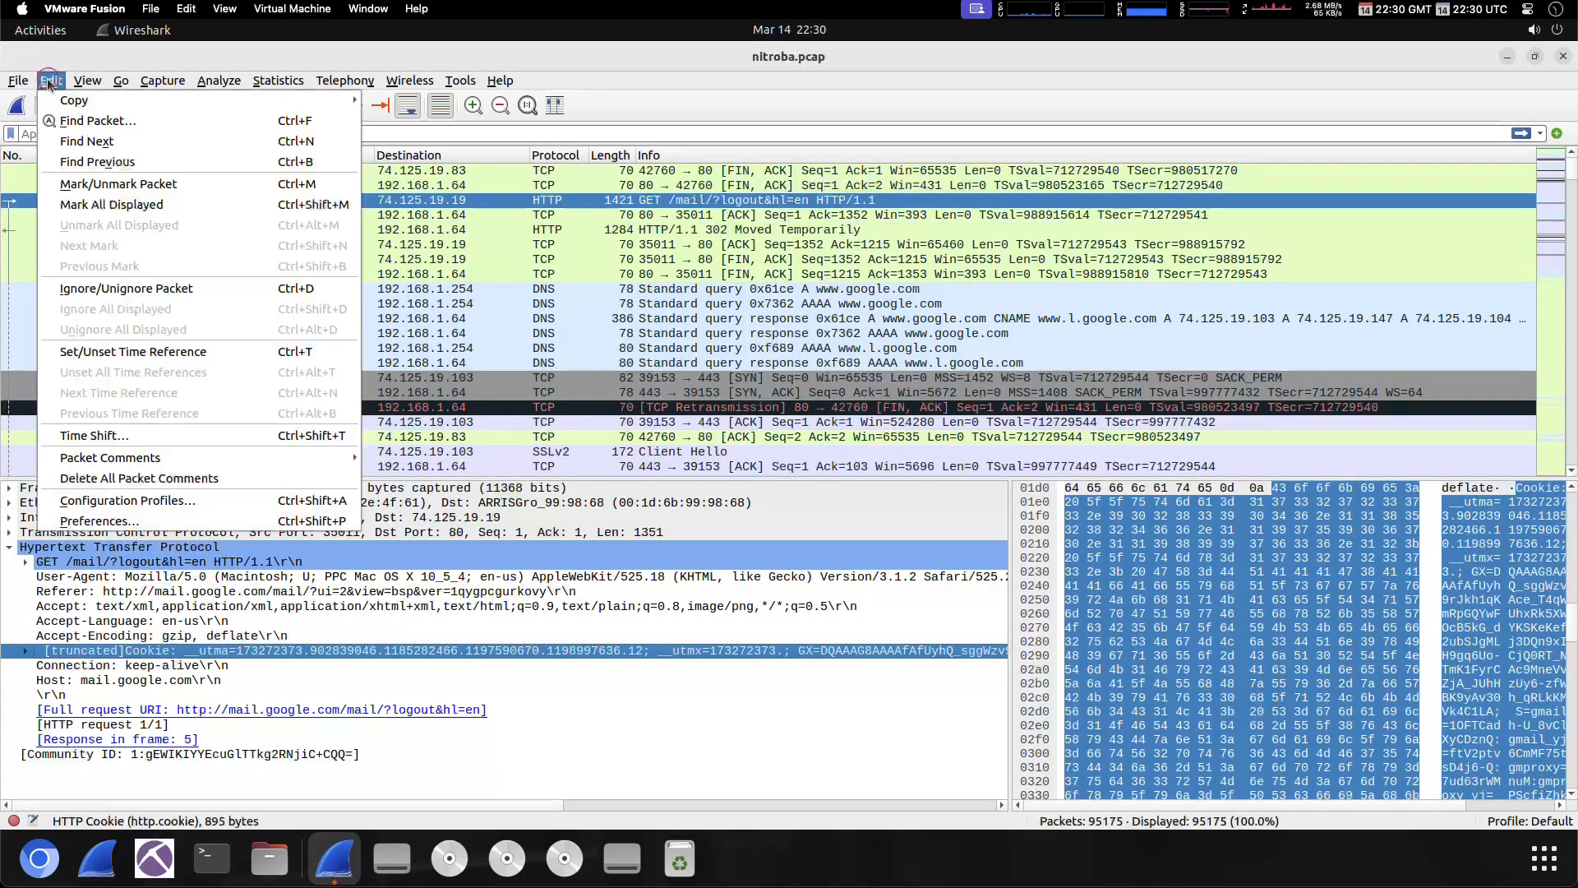
{"action": "left_click", "coordinate": [116, 521]}
{"action": "left_click_drag", "start_coordinate": [724, 368], "coordinate": [673, 156]}
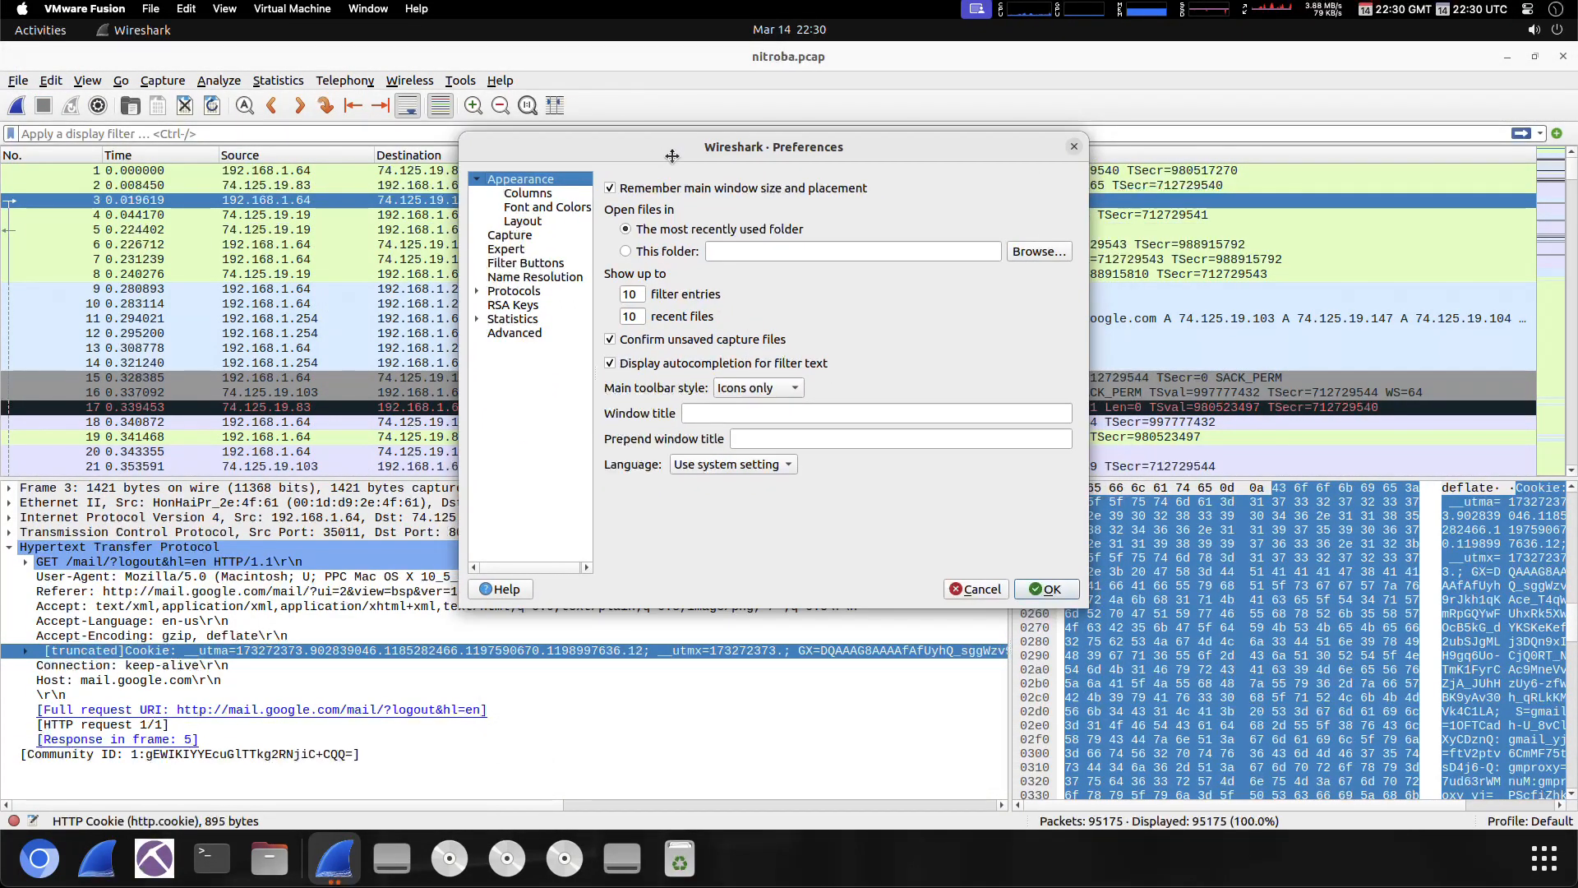
{"action": "left_click", "coordinate": [541, 277]}
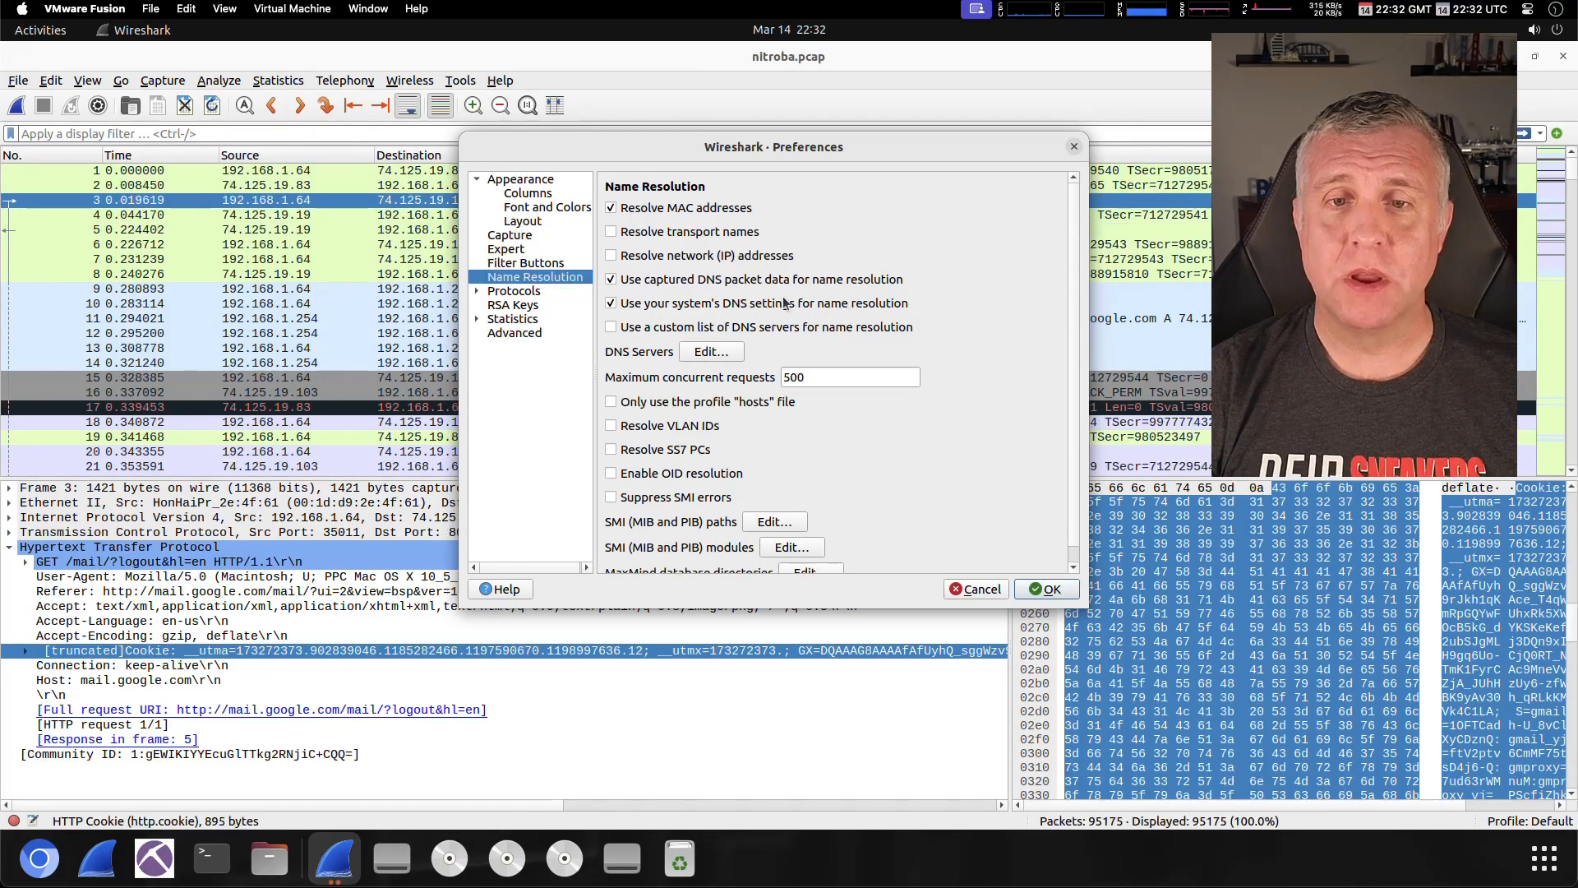
{"action": "mouse_move", "coordinate": [691, 299]}
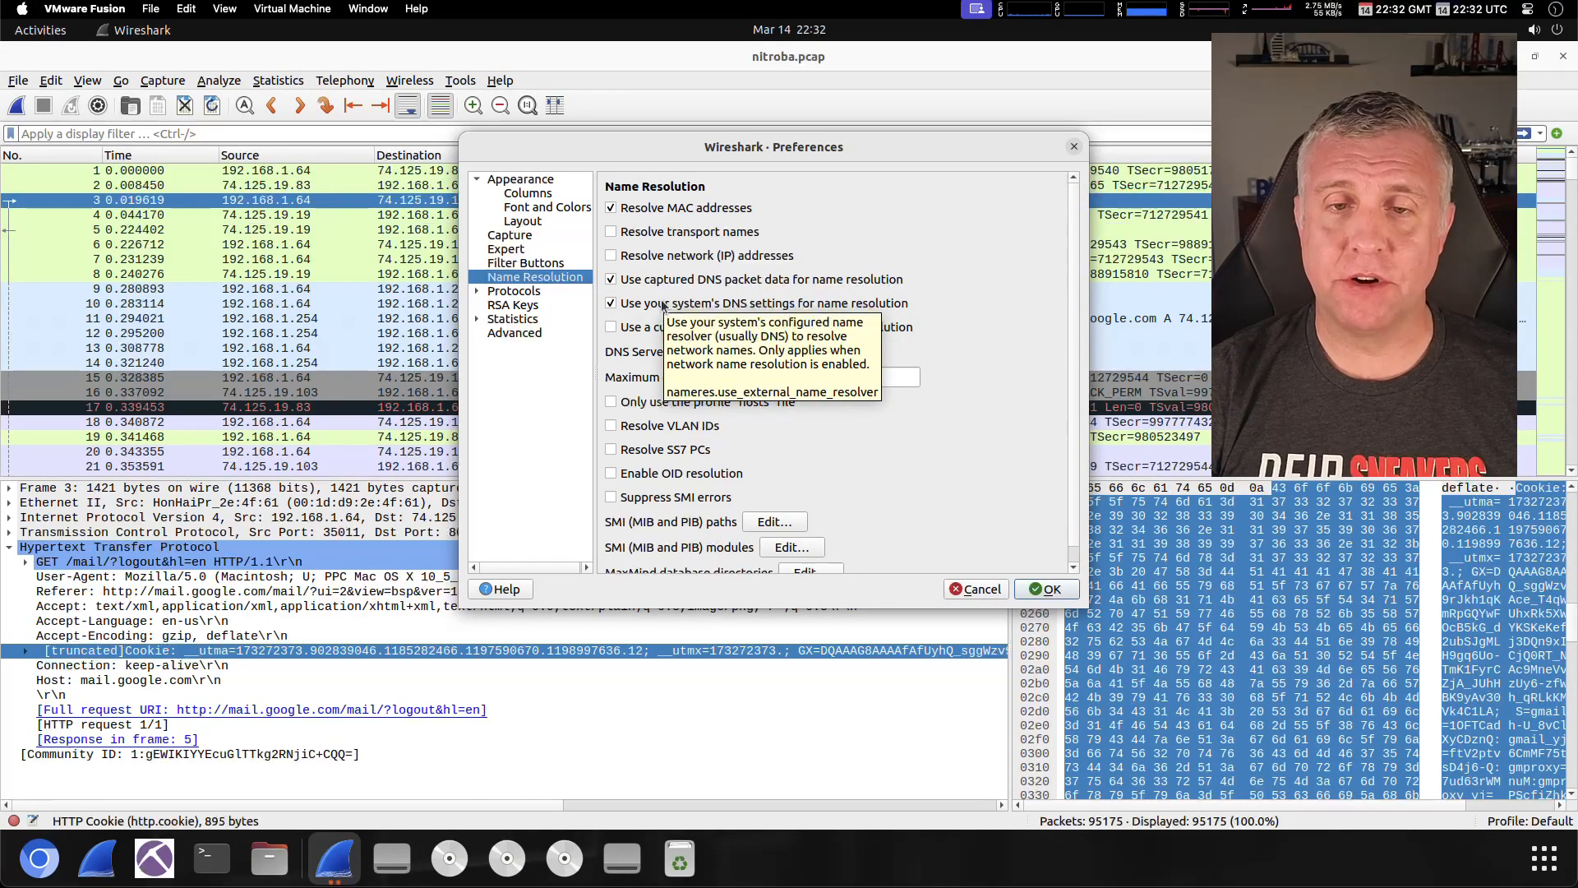
{"action": "left_click", "coordinate": [611, 255]}
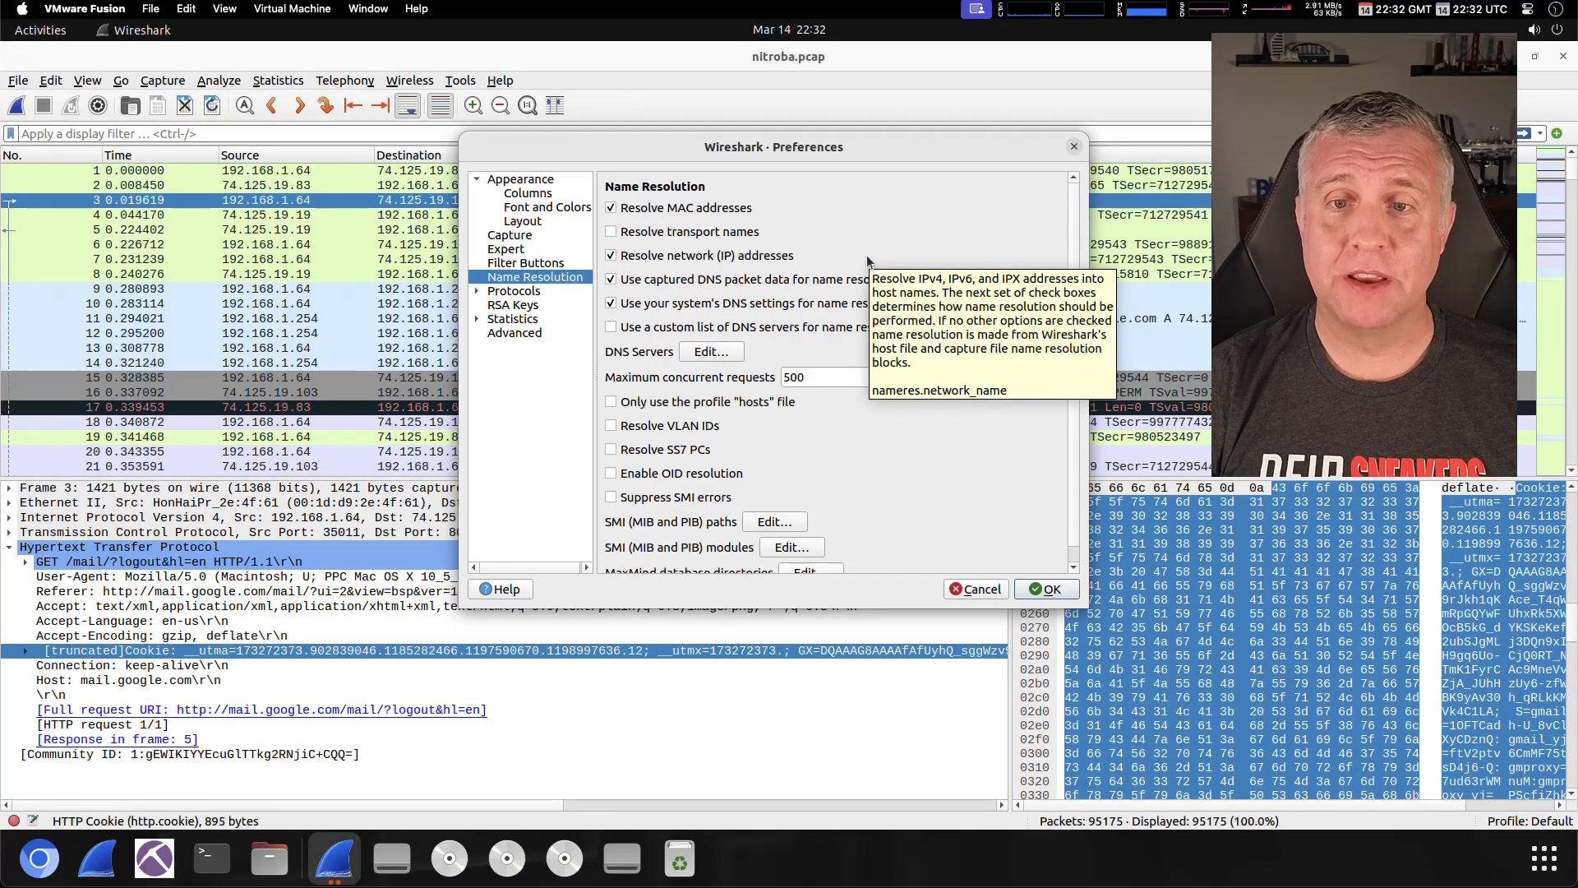
{"action": "left_click", "coordinate": [807, 304]}
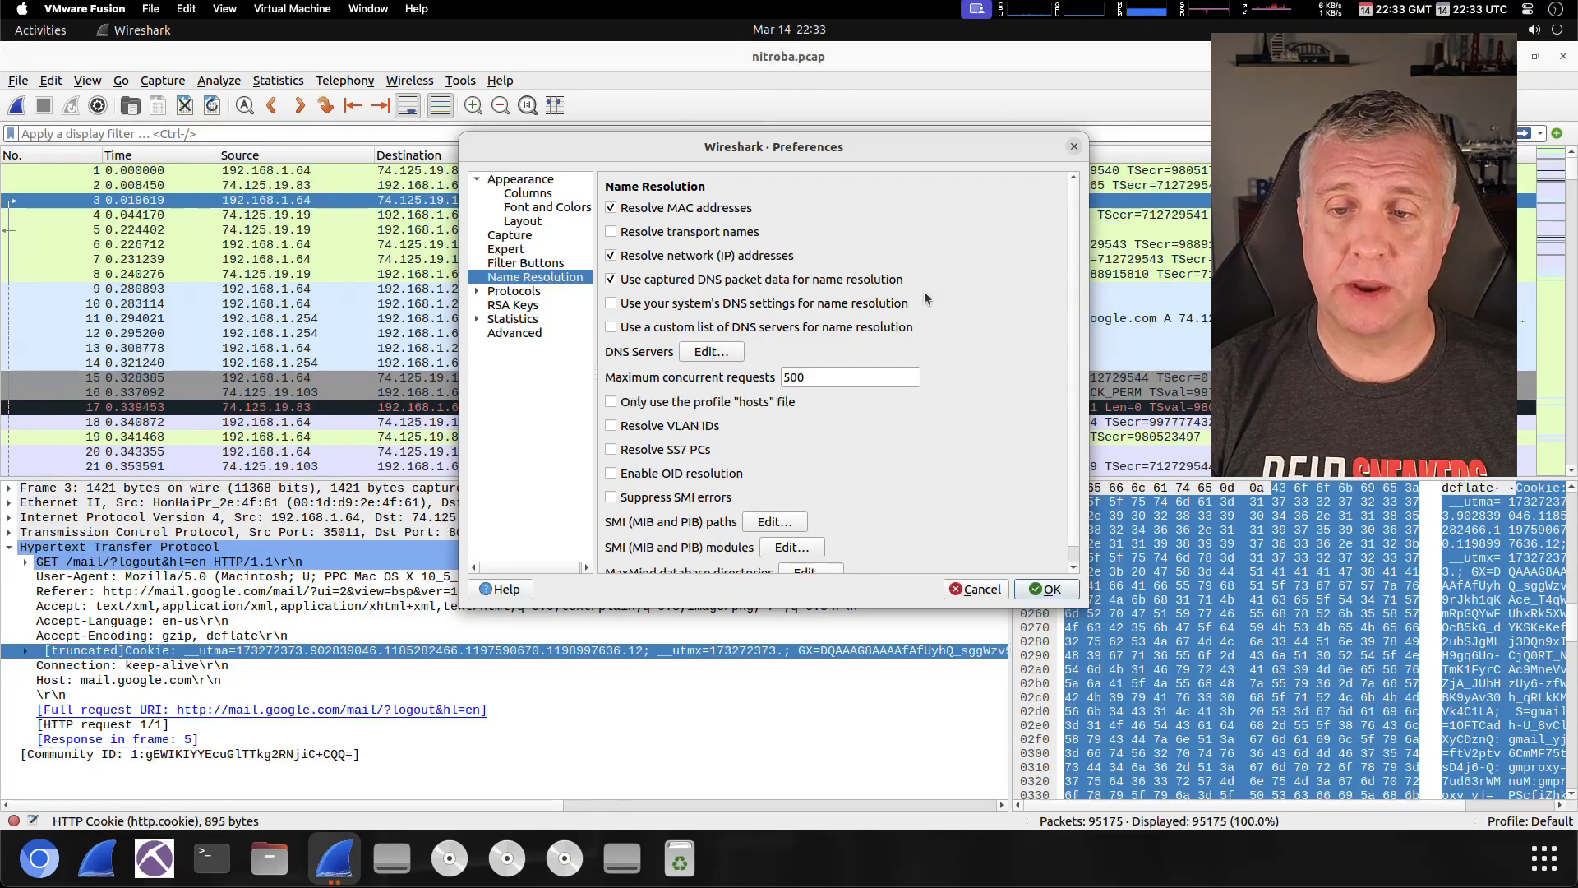
{"action": "left_click", "coordinate": [1059, 596]}
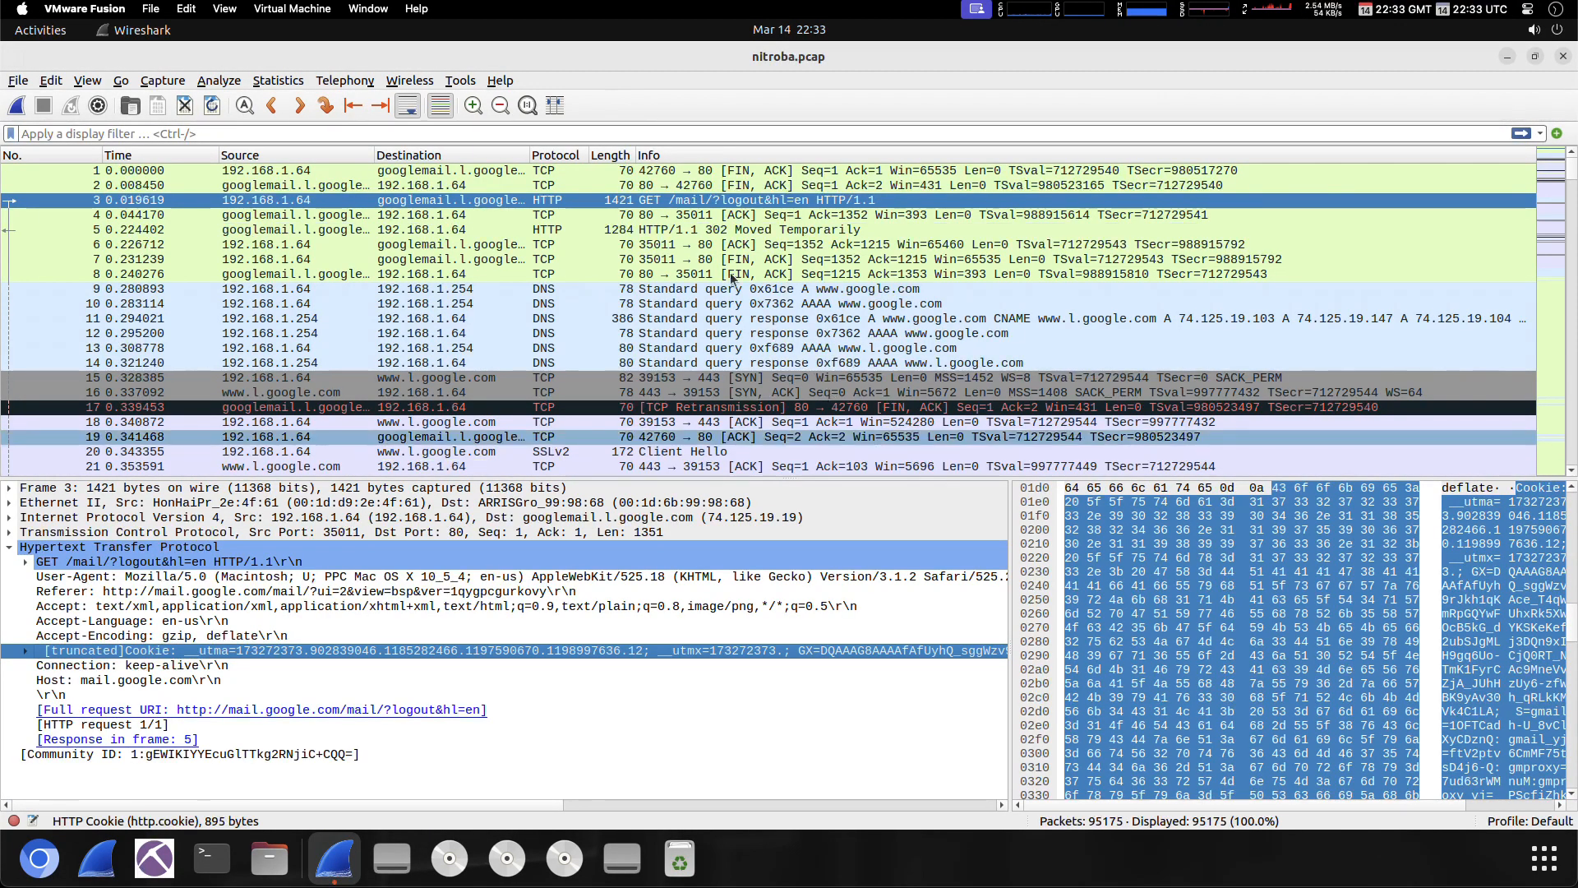
Expand the Internet Protocol Version 4 section of packet 3 and examine its fields down to the destination address
{"action": "left_click", "coordinate": [288, 518]}
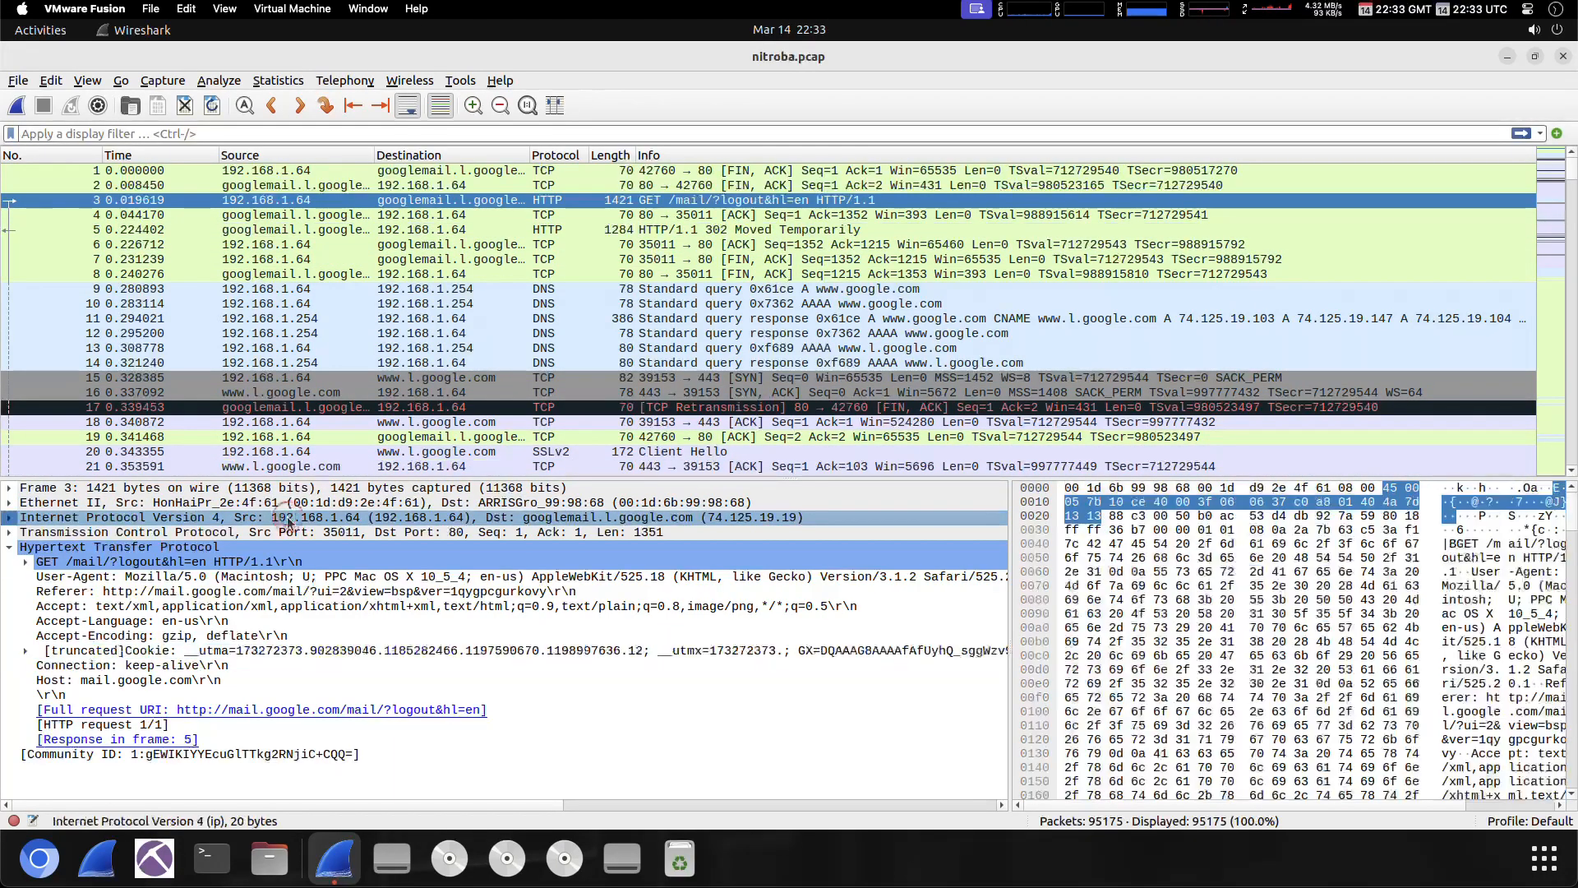
{"action": "key", "text": "Right"}
{"action": "key", "text": "Down"}
{"action": "key", "text": "Down"}
{"action": "key", "text": "Down"}
{"action": "key", "text": "Down"}
{"action": "key", "text": "Down"}
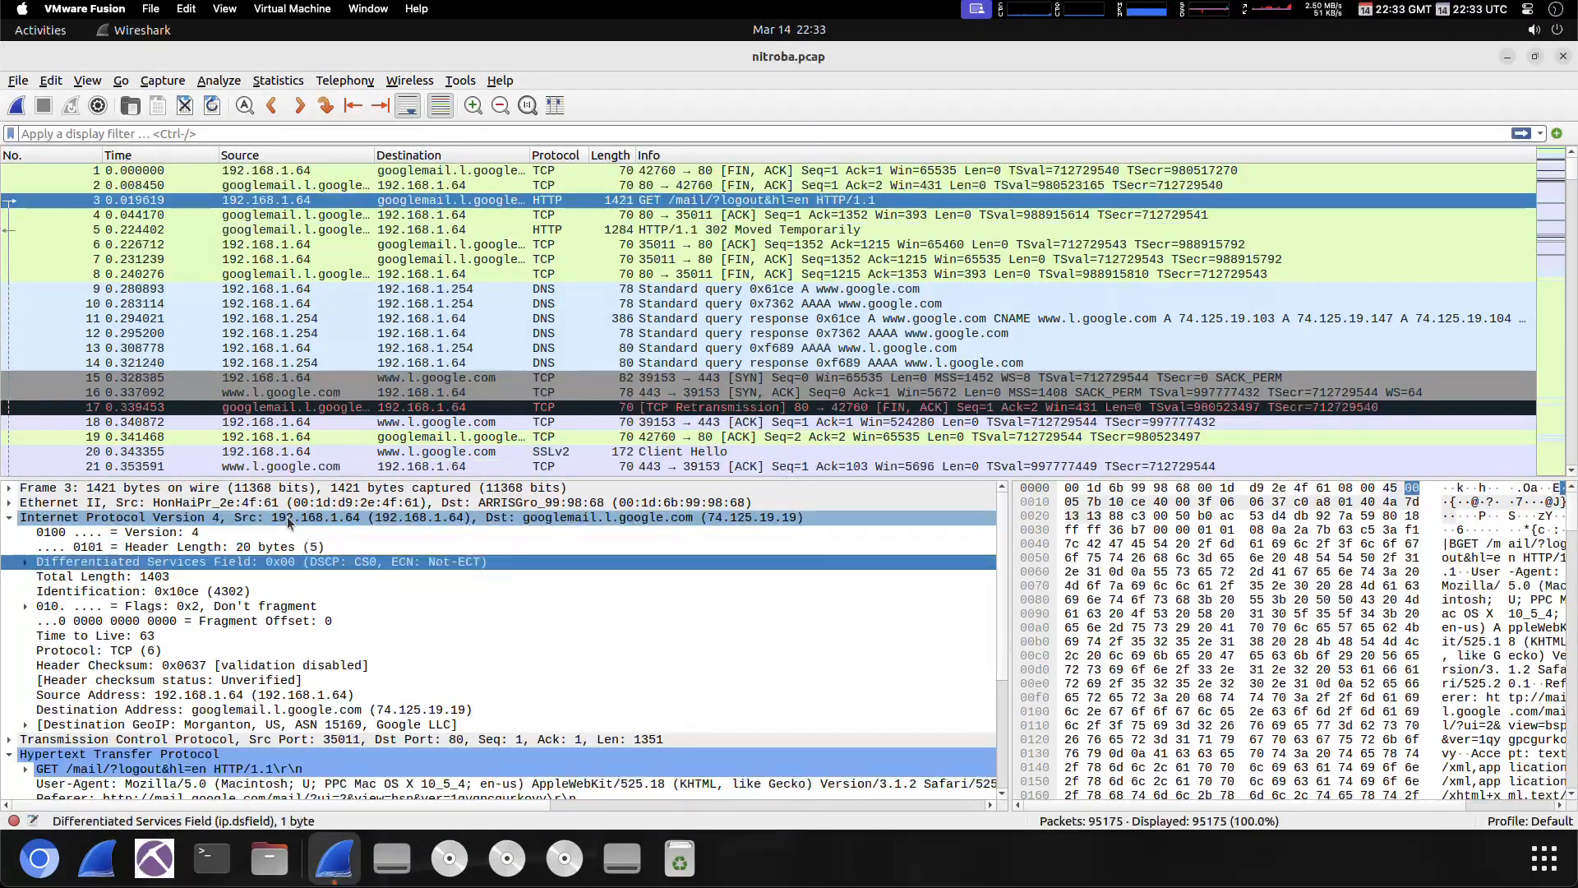
{"action": "key", "text": "Down"}
{"action": "key", "text": "Down"}
{"action": "key", "text": "Down"}
{"action": "key", "text": "Down"}
{"action": "key", "text": "Down"}
{"action": "key", "text": "Down"}
{"action": "key", "text": "Down"}
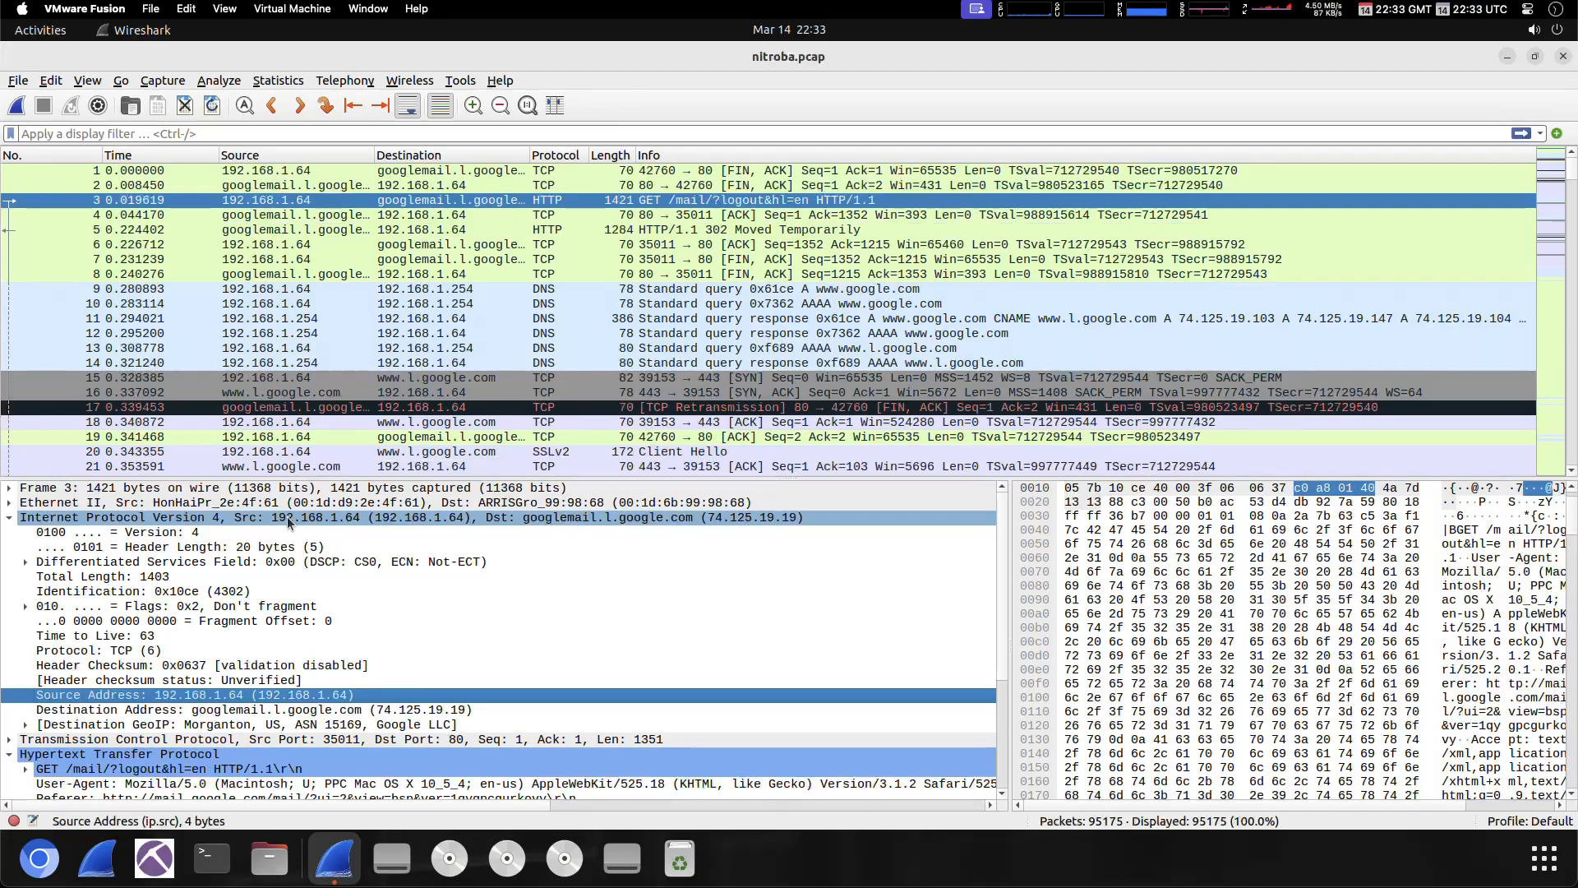
{"action": "key", "text": "Down"}
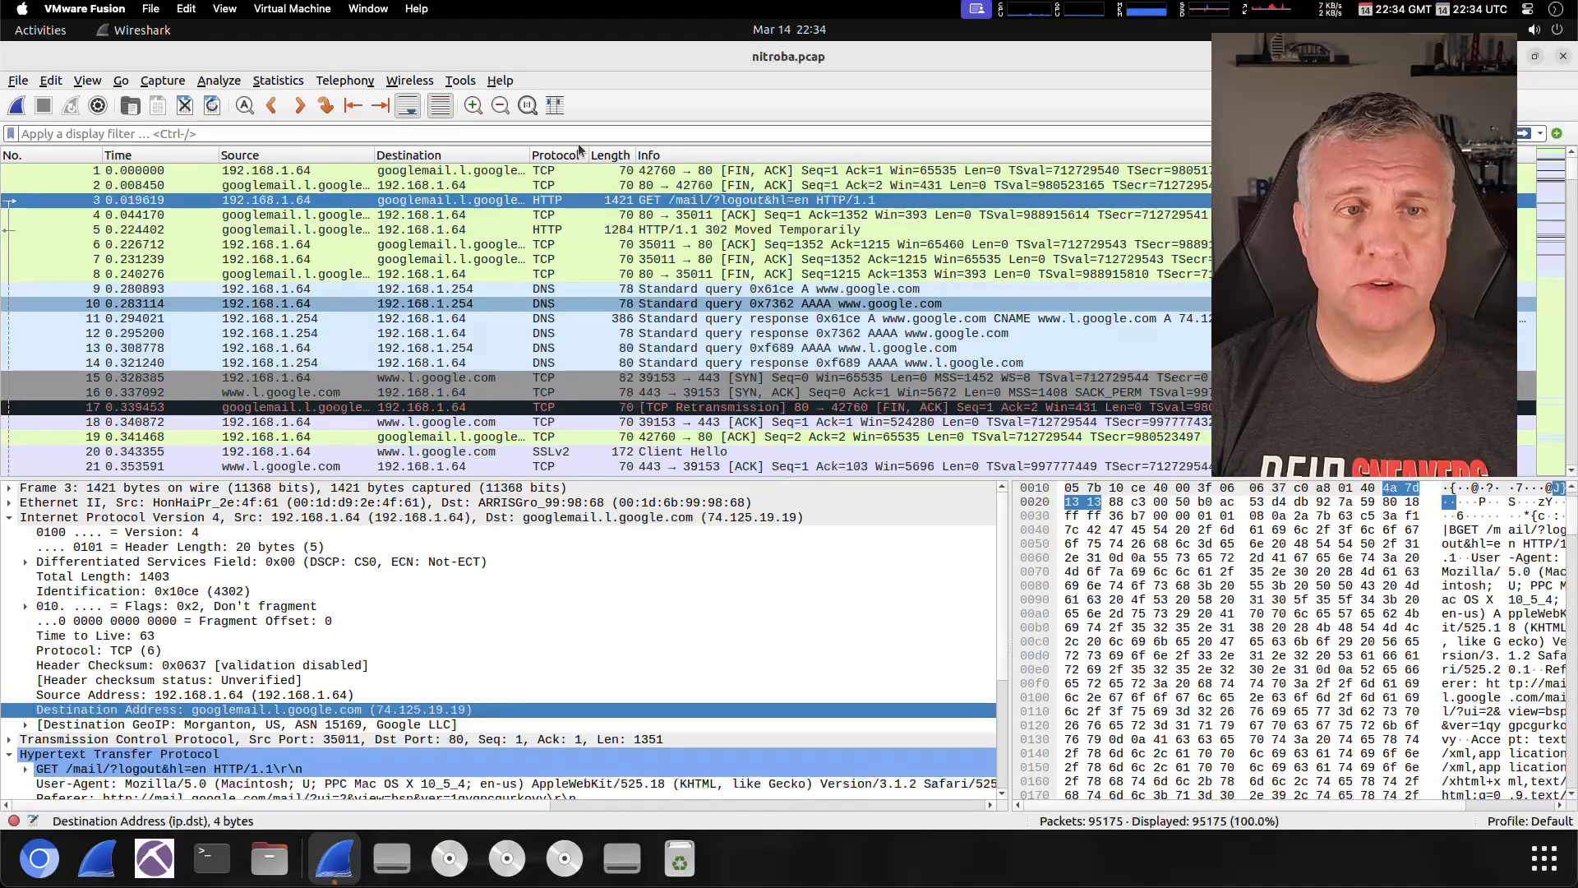
Review the configured MaxMind database directories in the name resolution preferences
{"action": "left_click", "coordinate": [52, 81]}
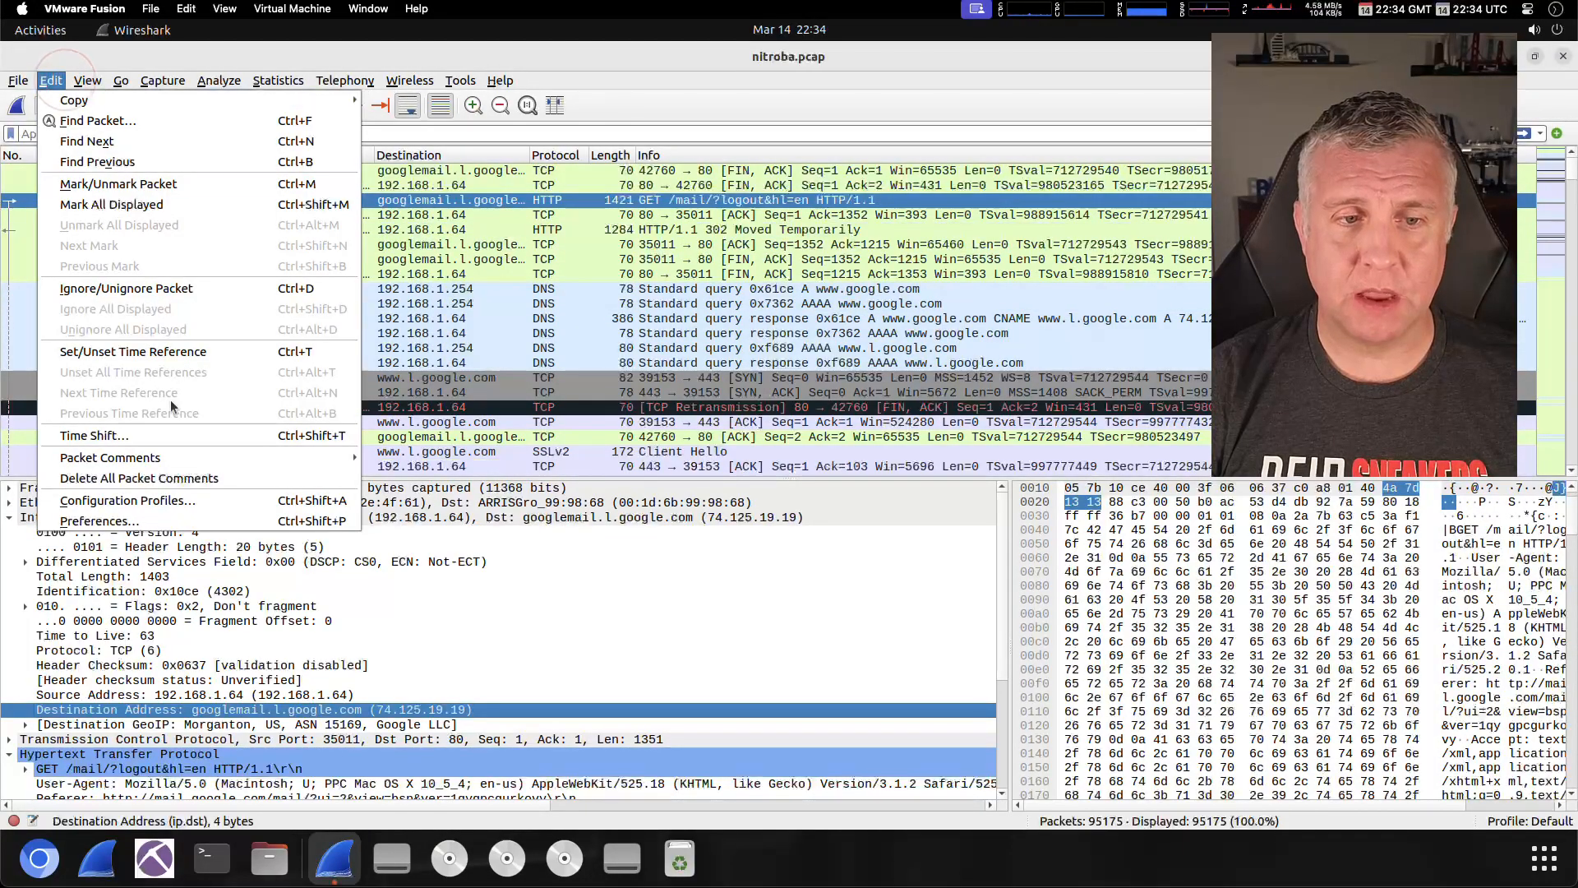
{"action": "left_click", "coordinate": [189, 519]}
{"action": "left_click", "coordinate": [542, 278]}
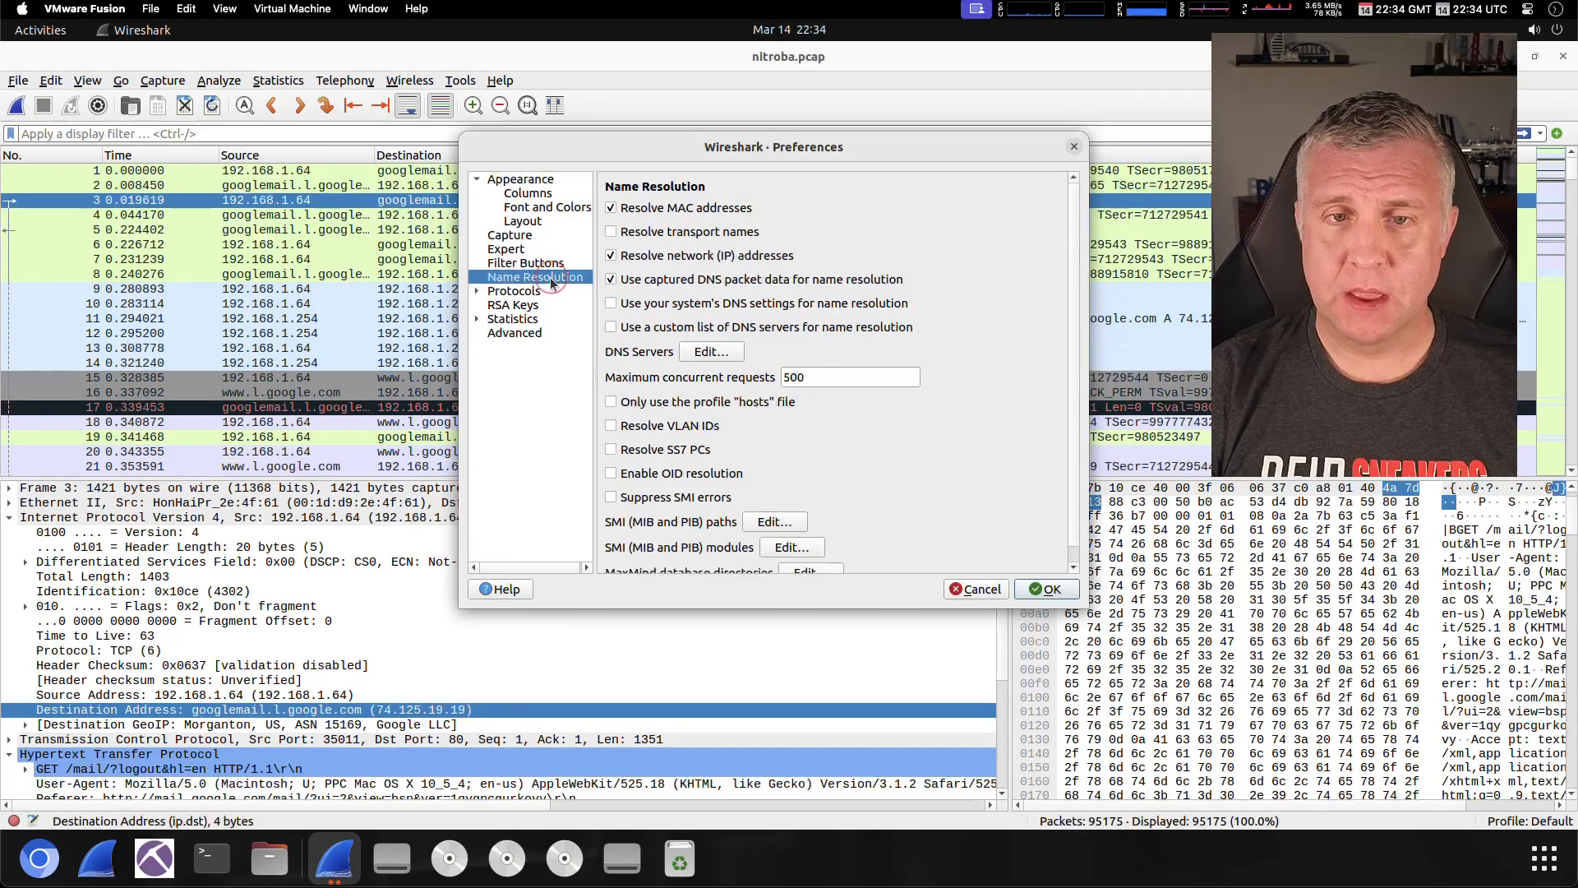
{"action": "scroll", "coordinate": [812, 417], "scroll_direction": "down", "scroll_amount": 1}
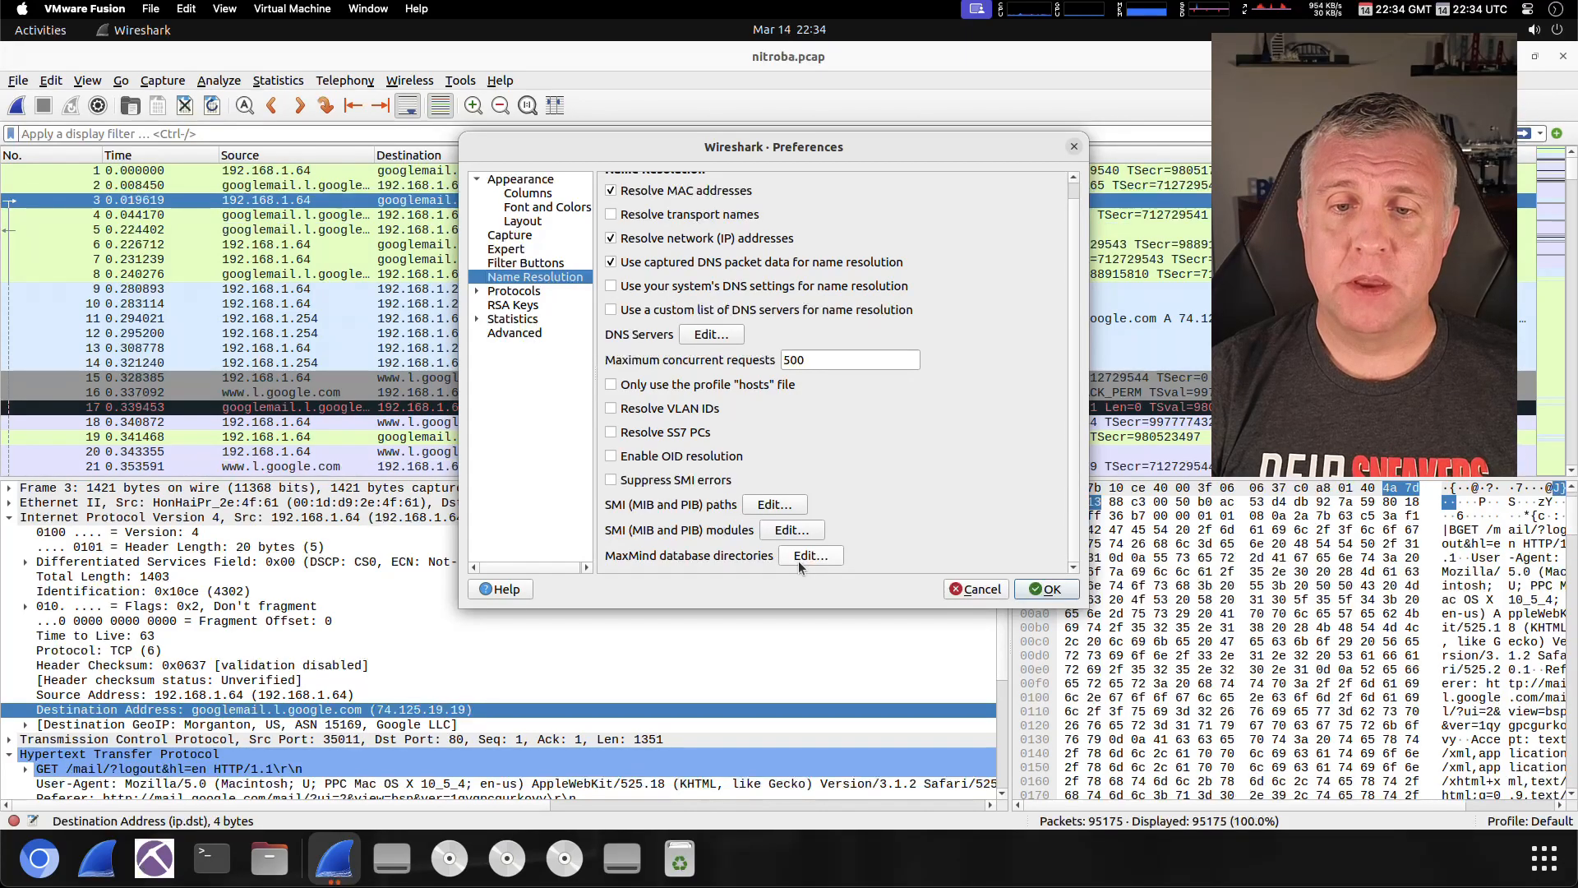
{"action": "left_click", "coordinate": [797, 557]}
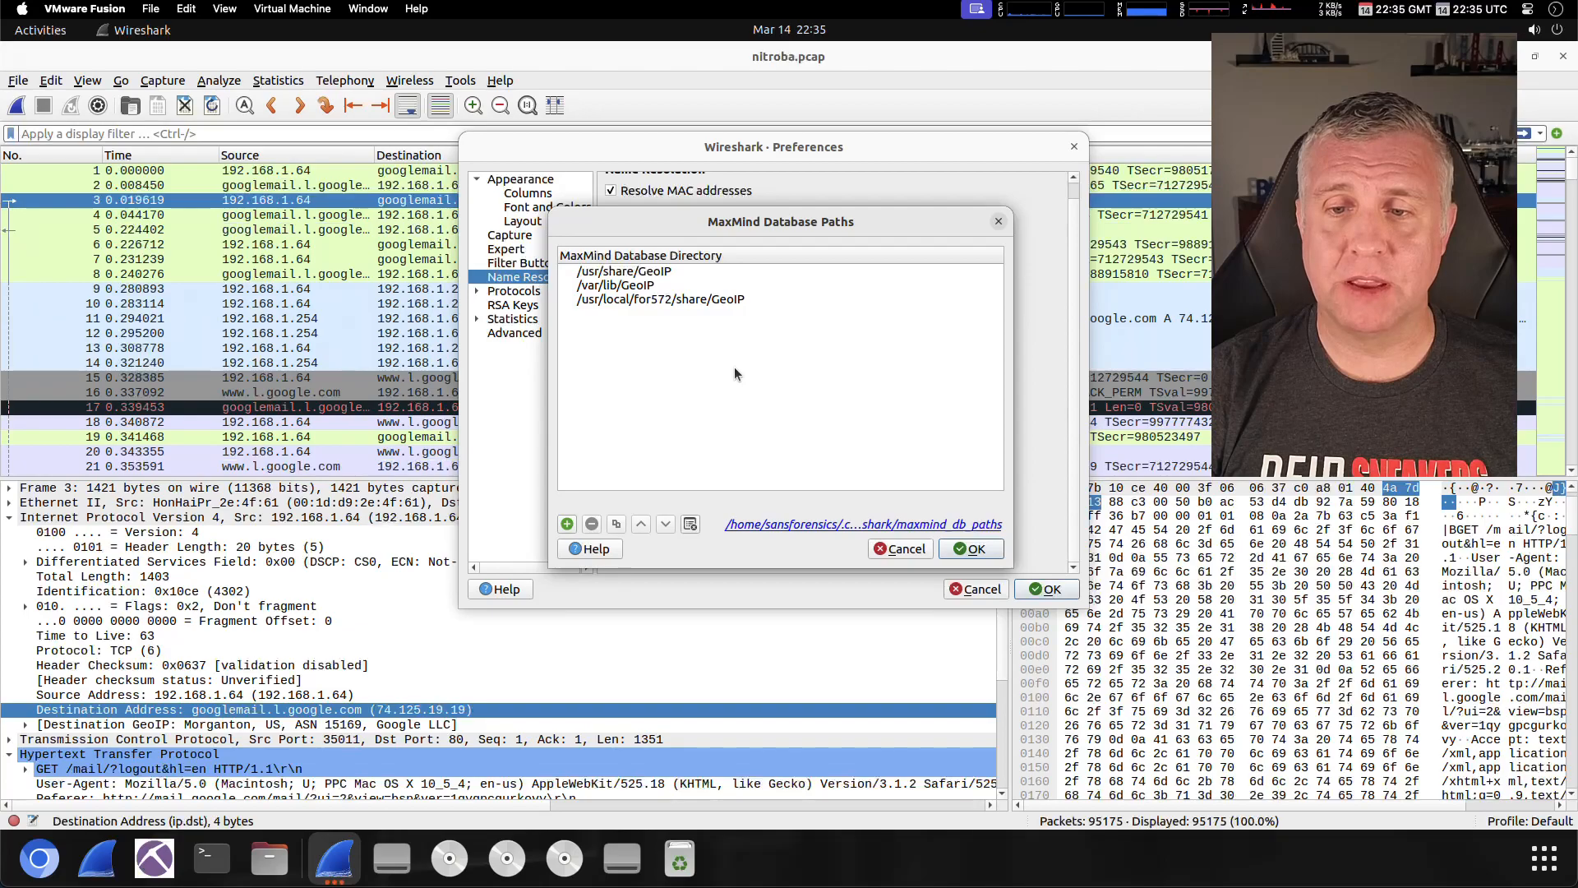
{"action": "left_click", "coordinate": [975, 549]}
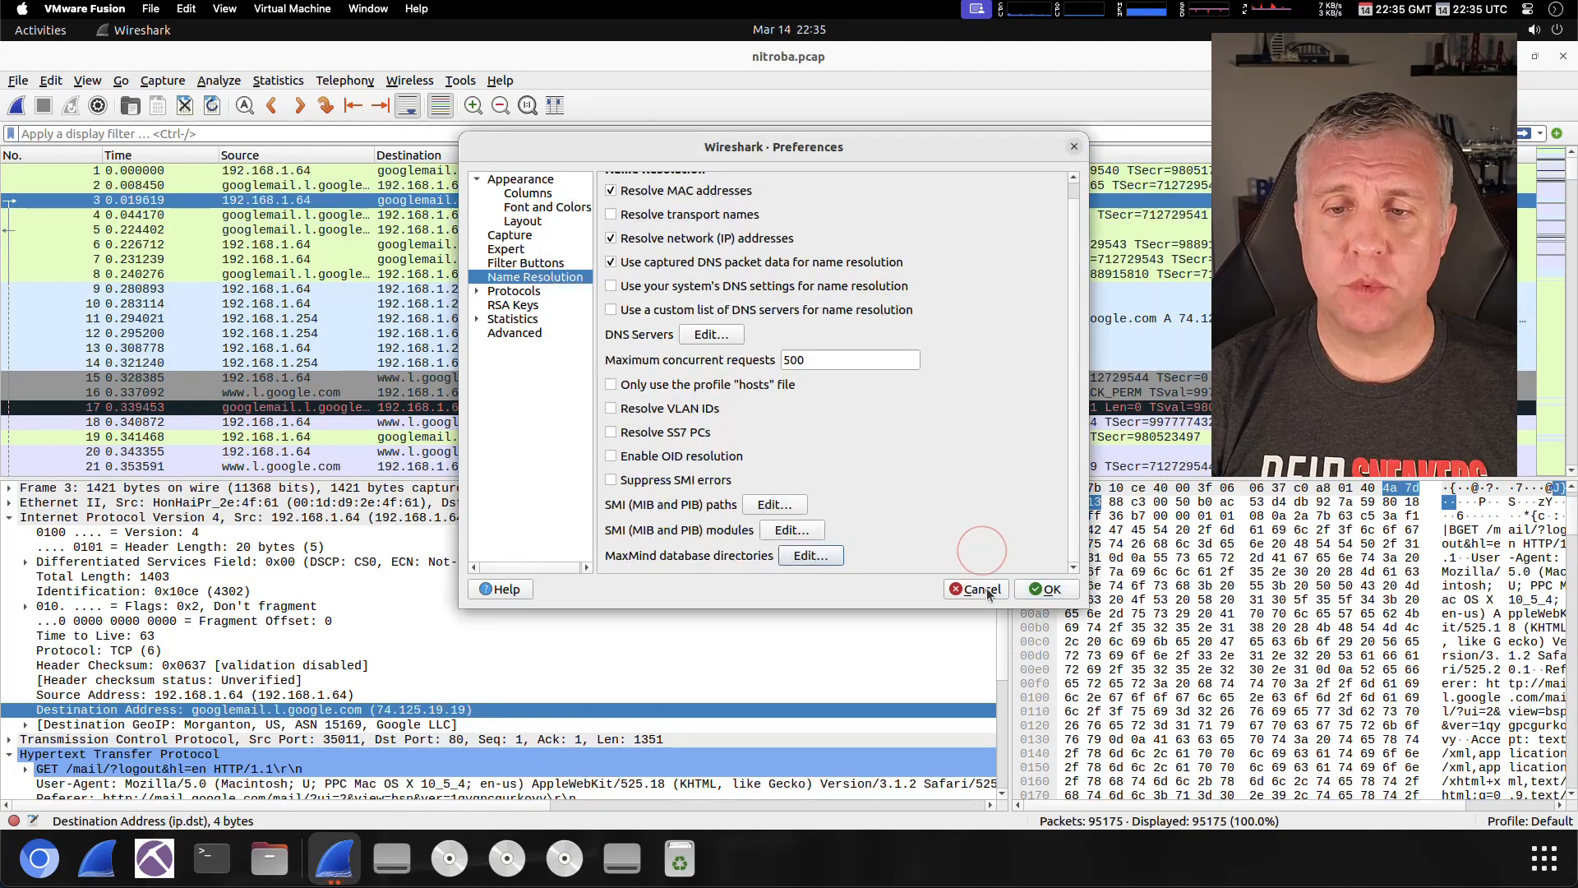
{"action": "left_click", "coordinate": [1041, 594]}
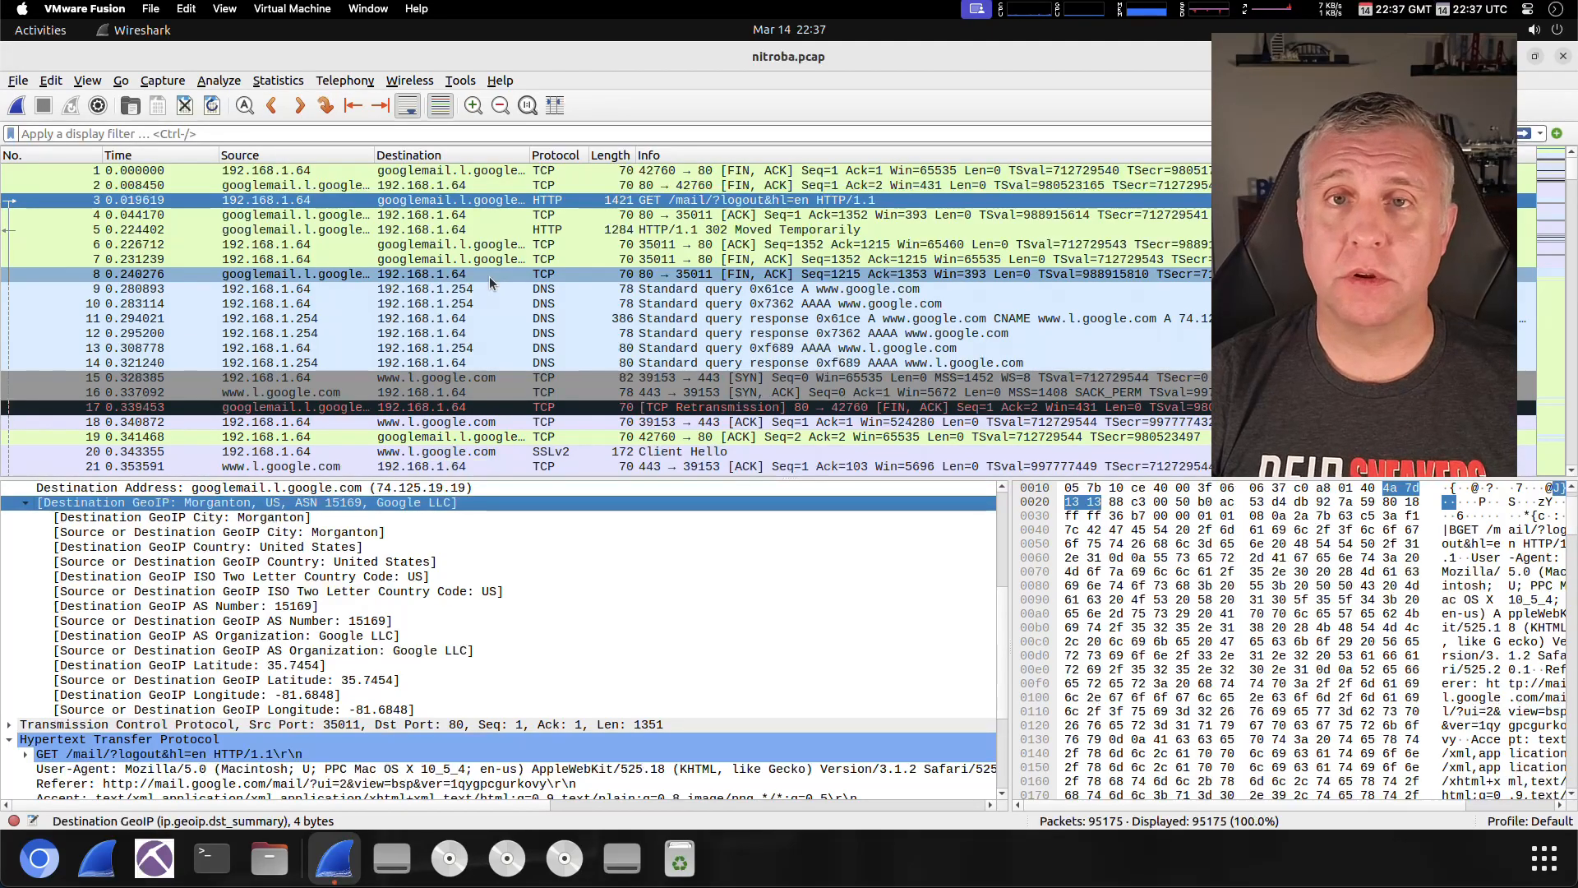
Inspect the source GeoIP details of packet 8 and the destination GeoIP details of packet 1
{"action": "left_click", "coordinate": [169, 273]}
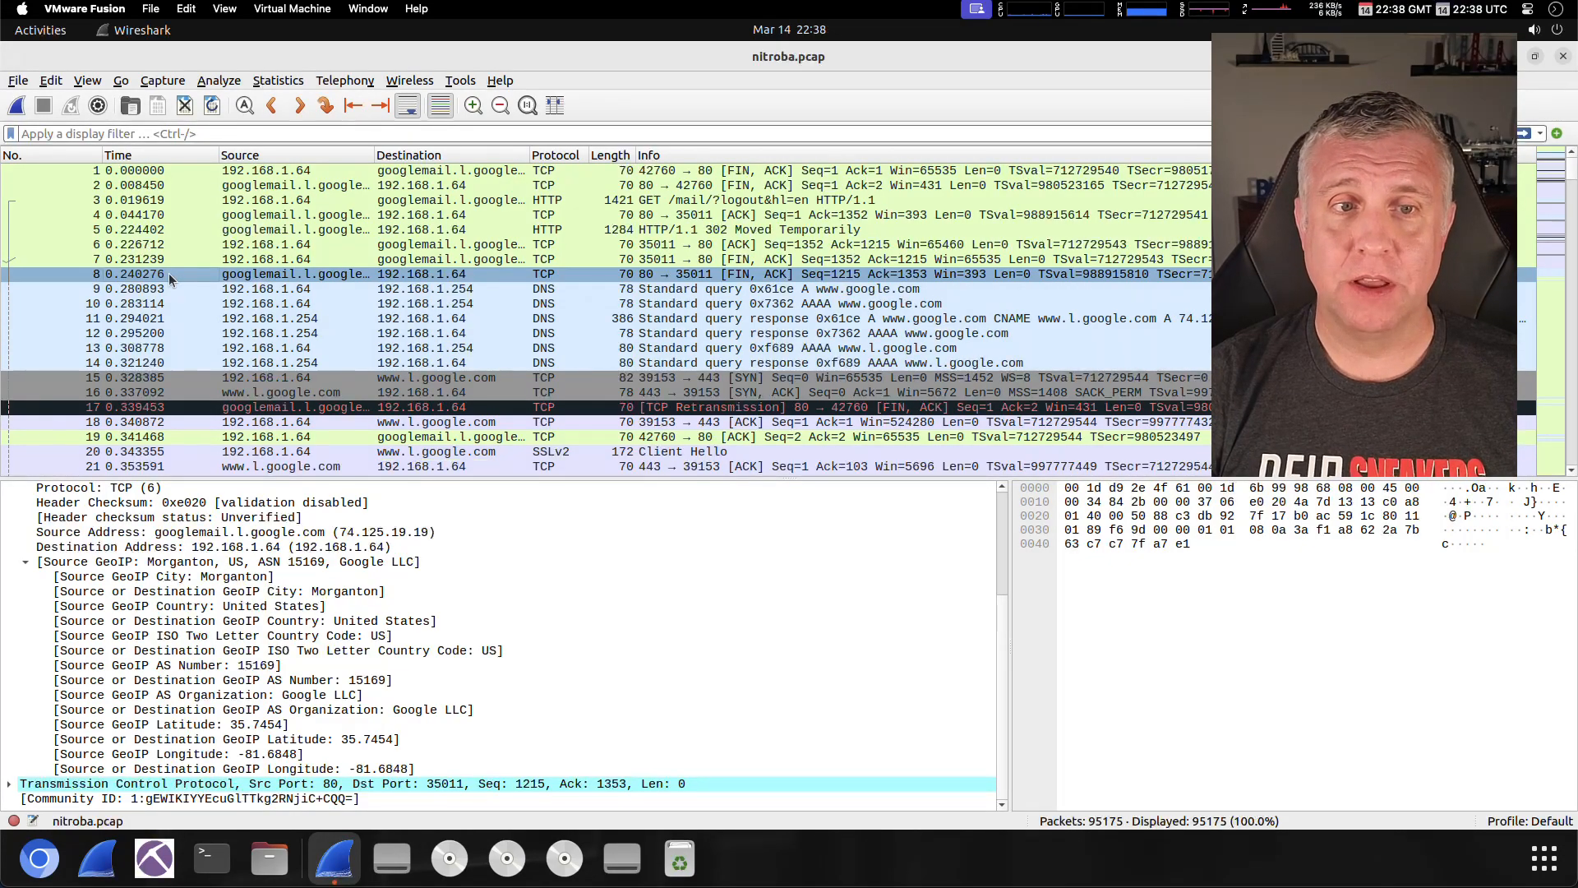
{"action": "left_click", "coordinate": [159, 170]}
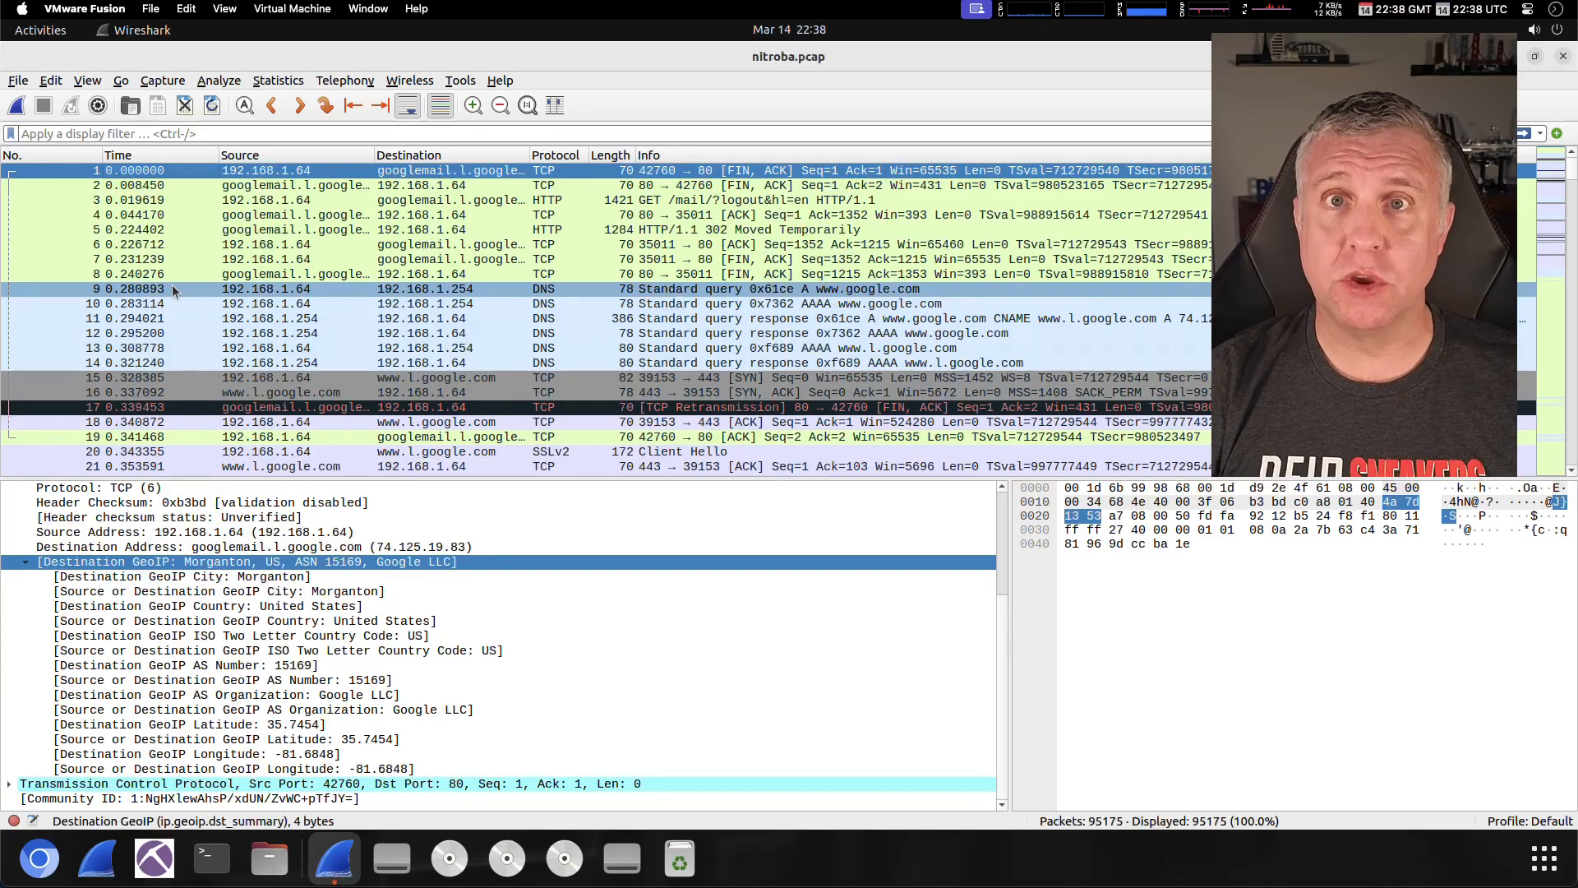
Set the time display format to UTC Date and Time of Day and widen the Time column
{"action": "left_click", "coordinate": [88, 80]}
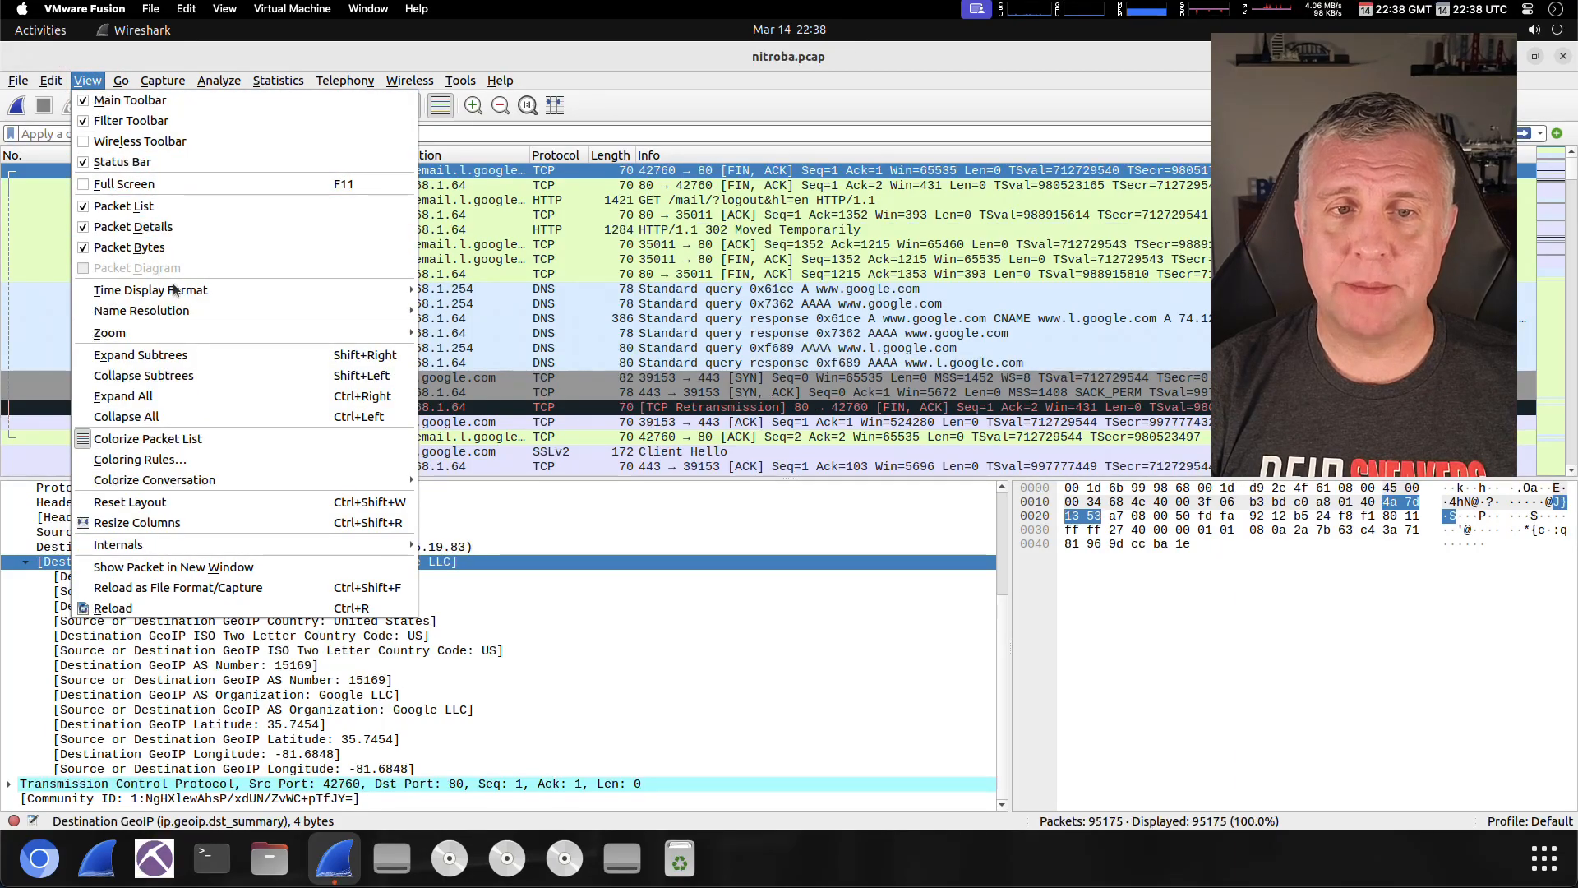
{"action": "mouse_move", "coordinate": [190, 291]}
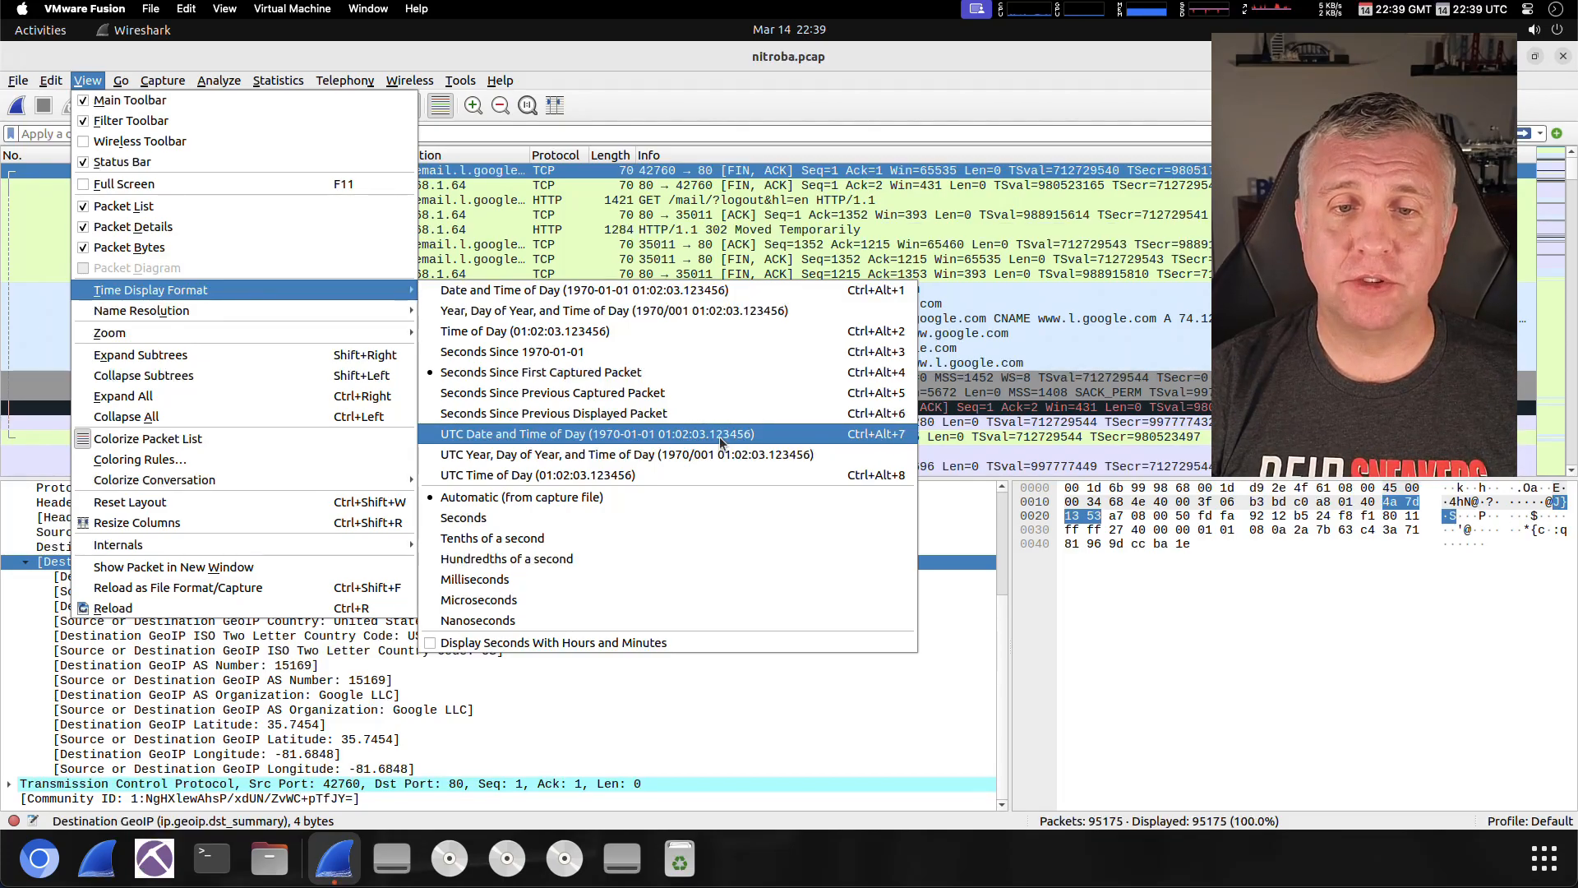
{"action": "left_click", "coordinate": [673, 435]}
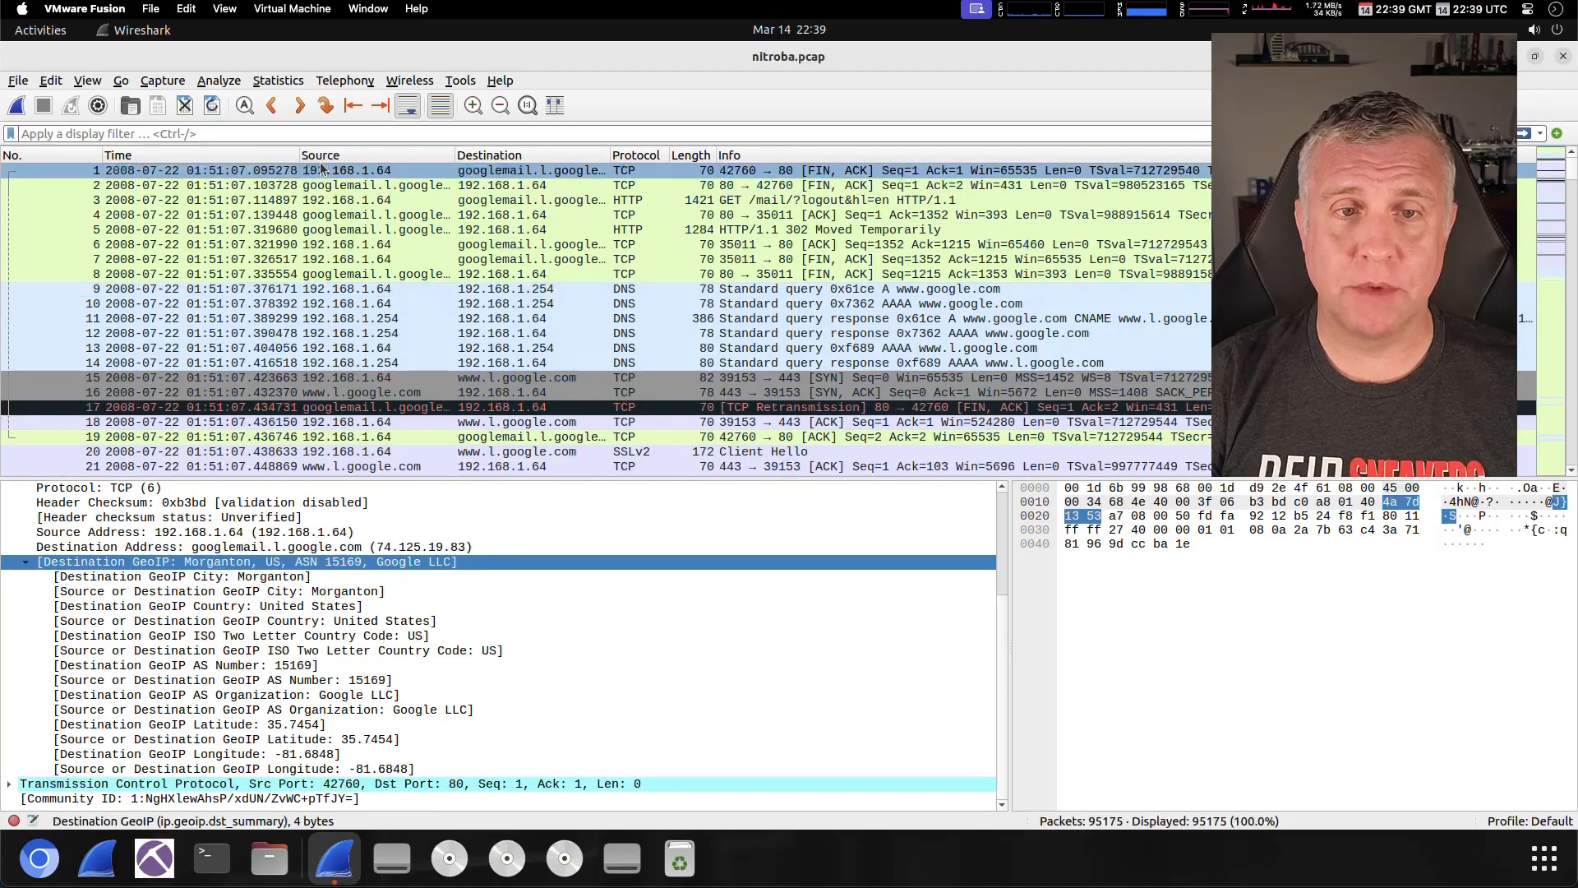
{"action": "left_click_drag", "start_coordinate": [300, 156], "coordinate": [346, 153]}
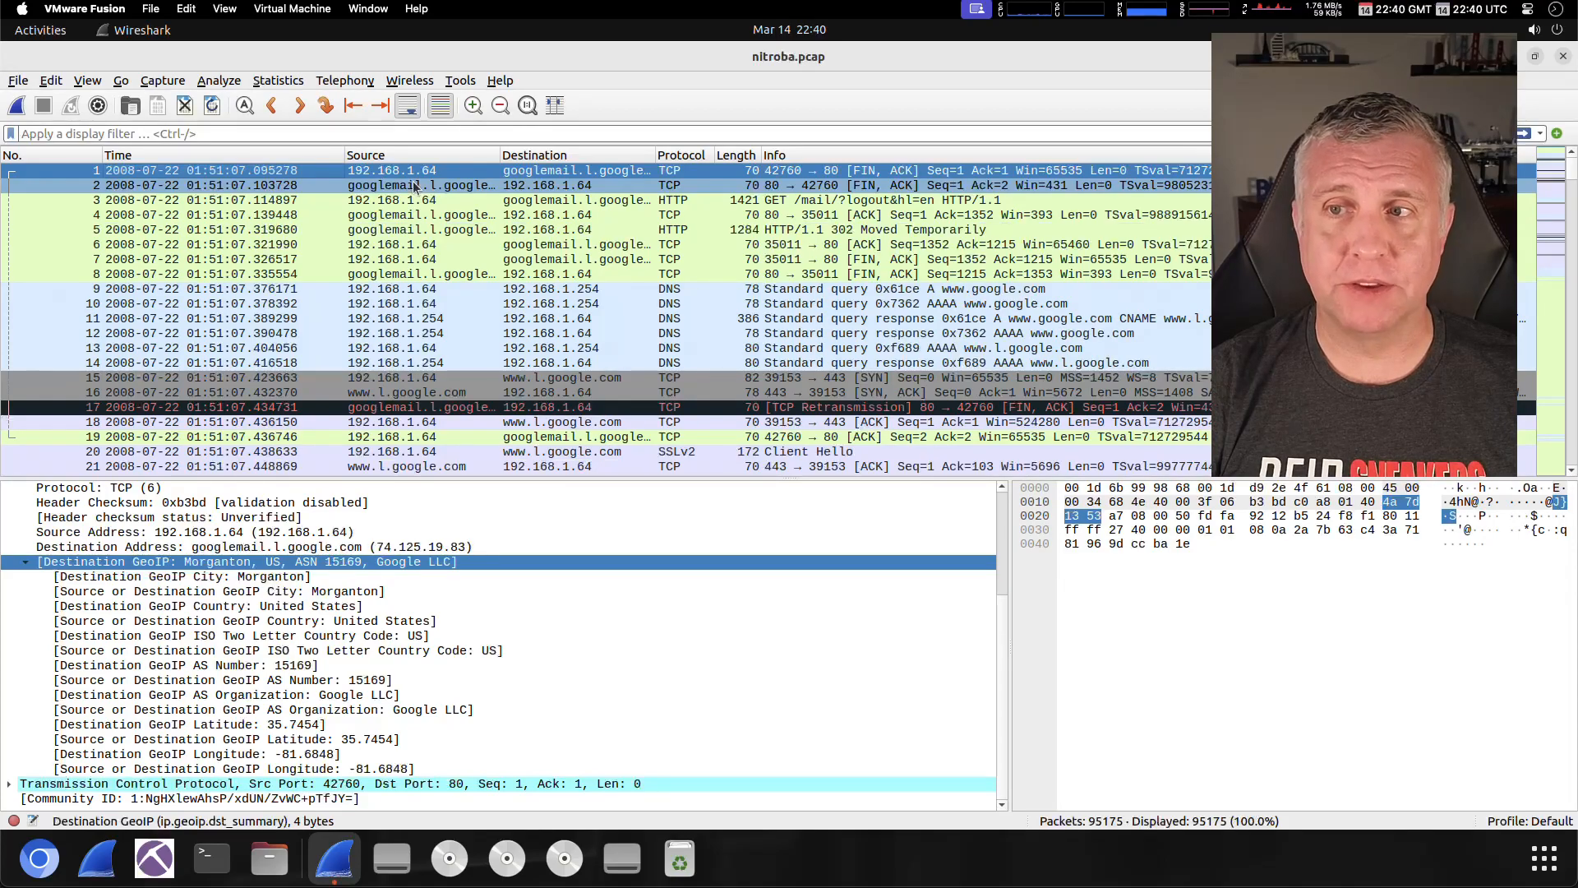
Add a new packet list column titled Source Port in the column preferences
{"action": "left_click", "coordinate": [51, 81]}
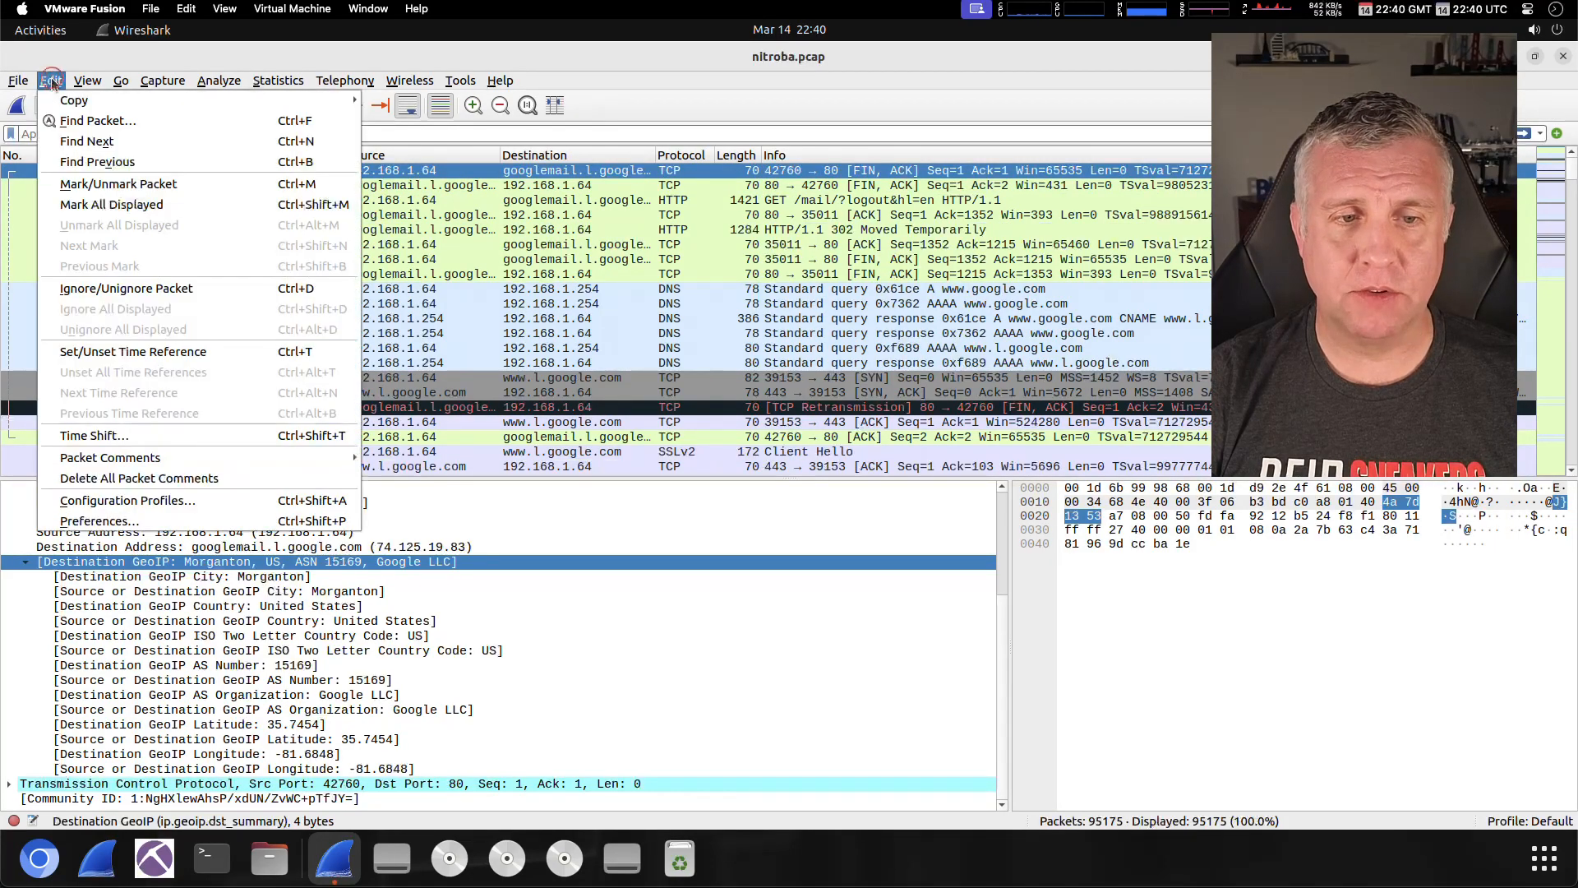
{"action": "left_click", "coordinate": [134, 523]}
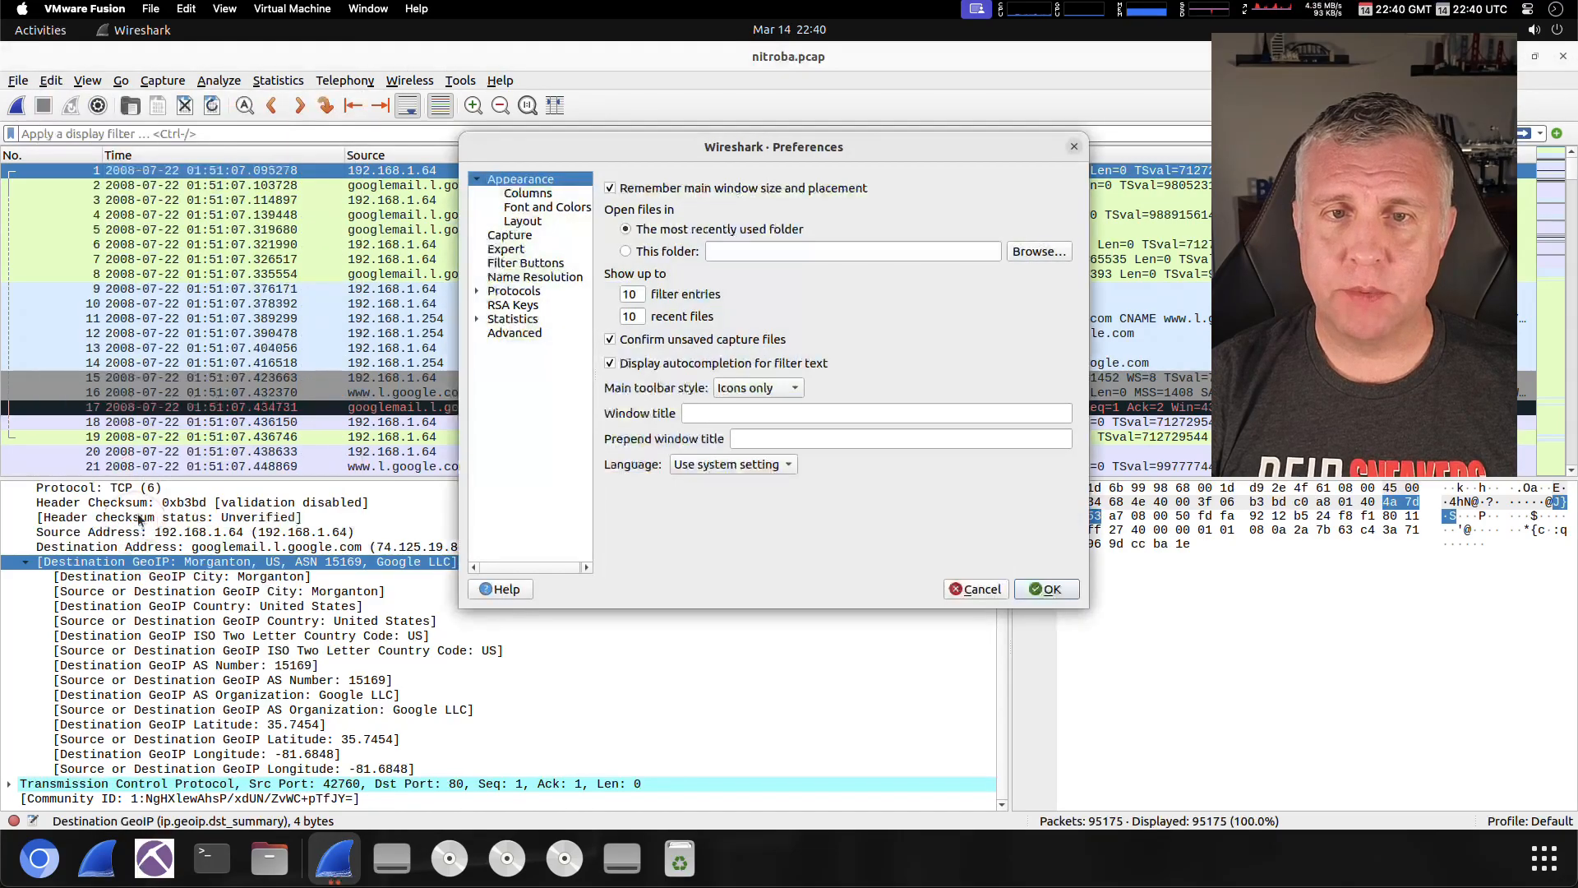
{"action": "left_click", "coordinate": [531, 195]}
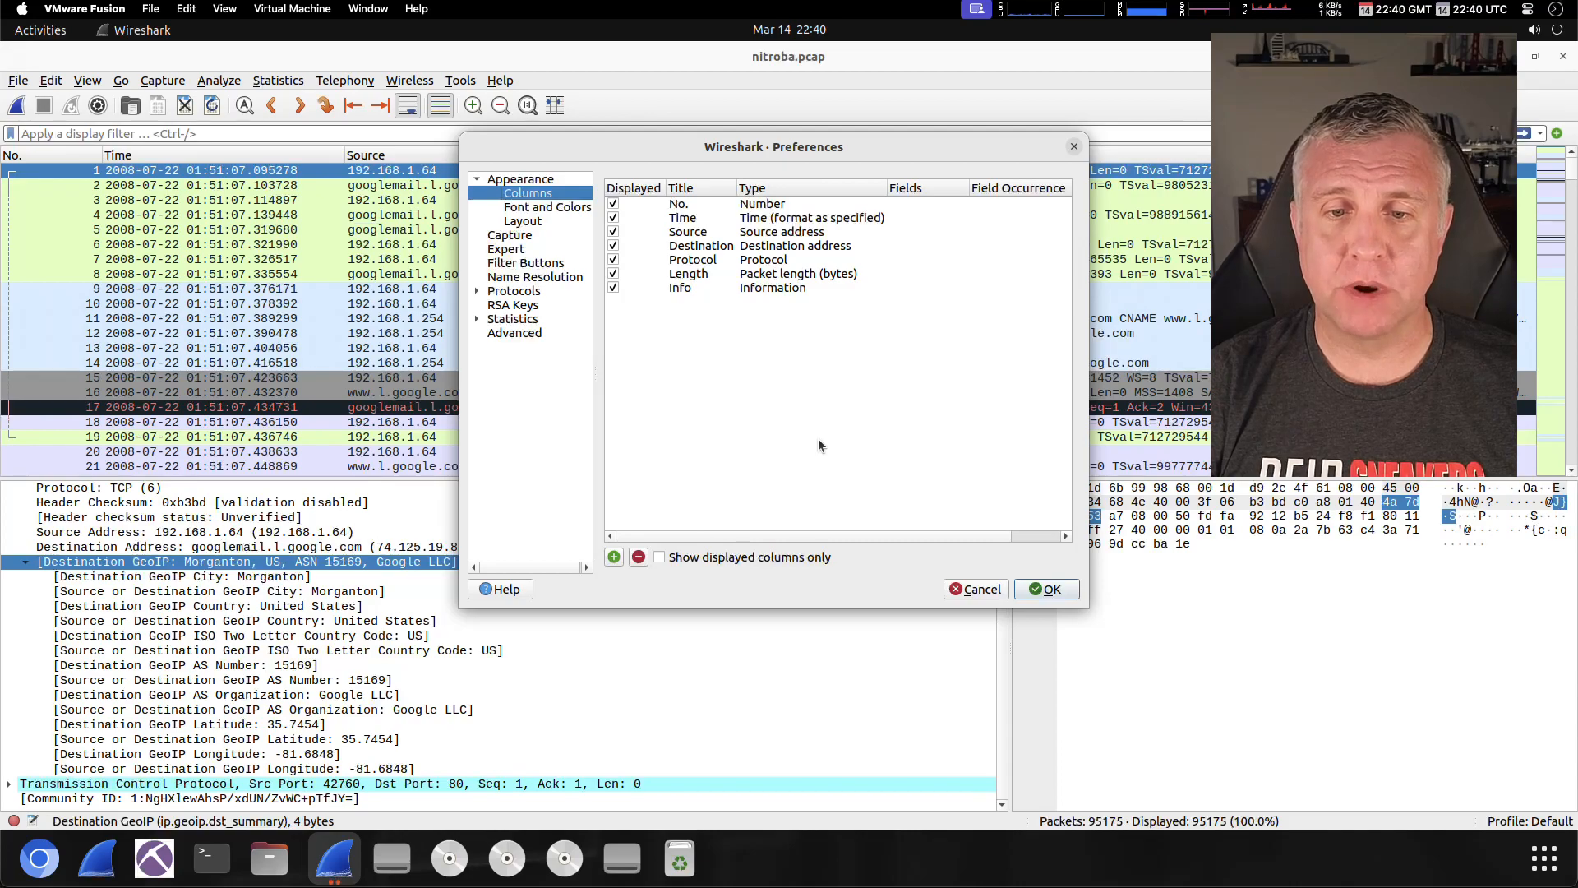
{"action": "left_click", "coordinate": [614, 558]}
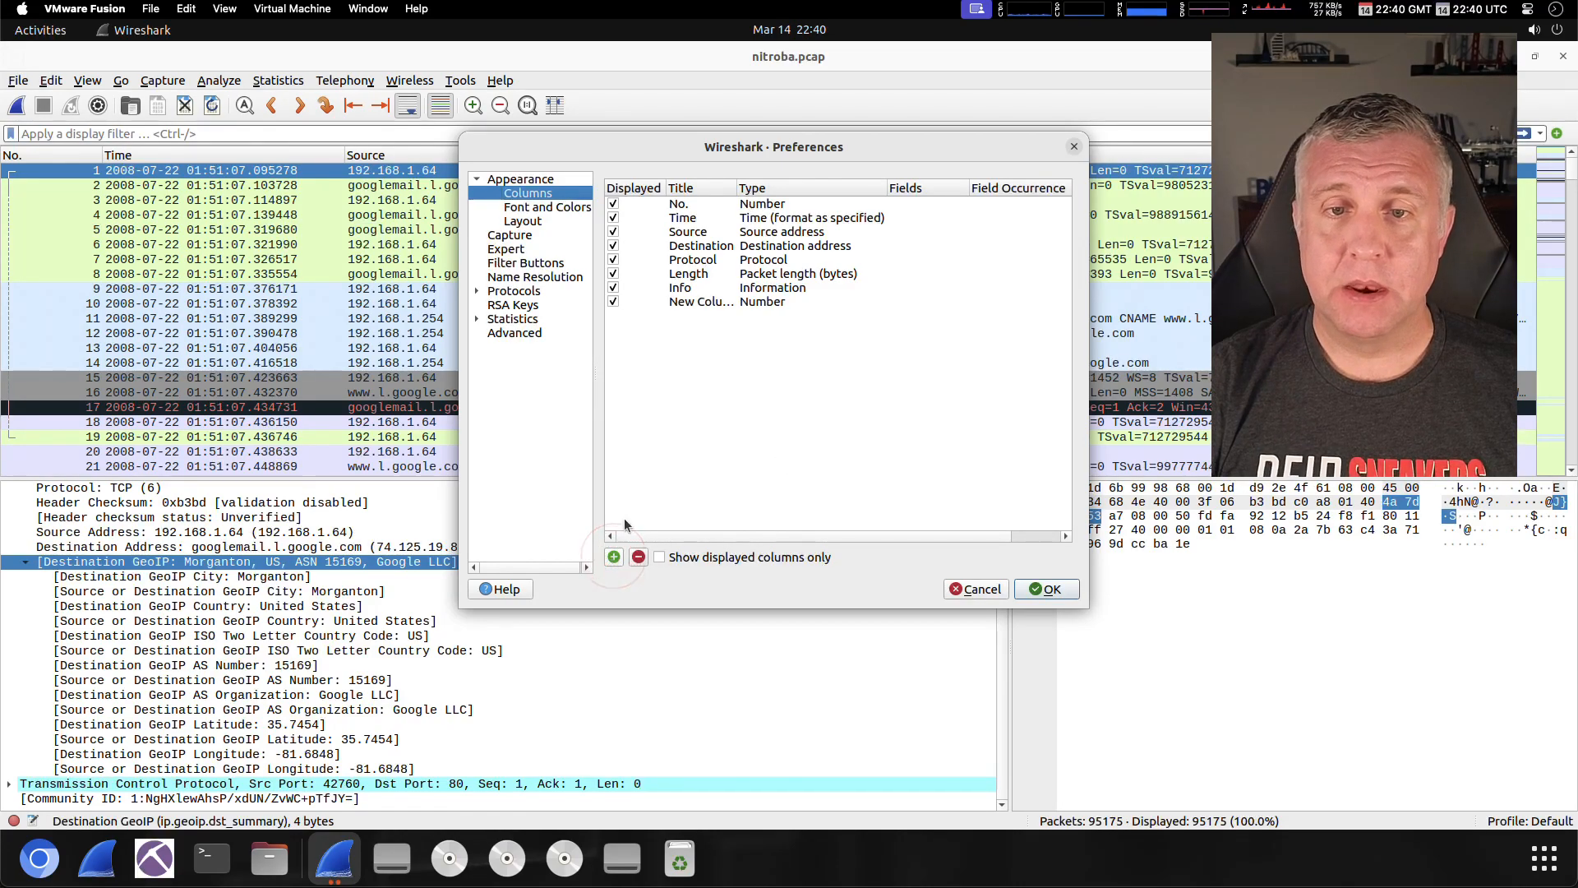
{"action": "double_click", "coordinate": [705, 303]}
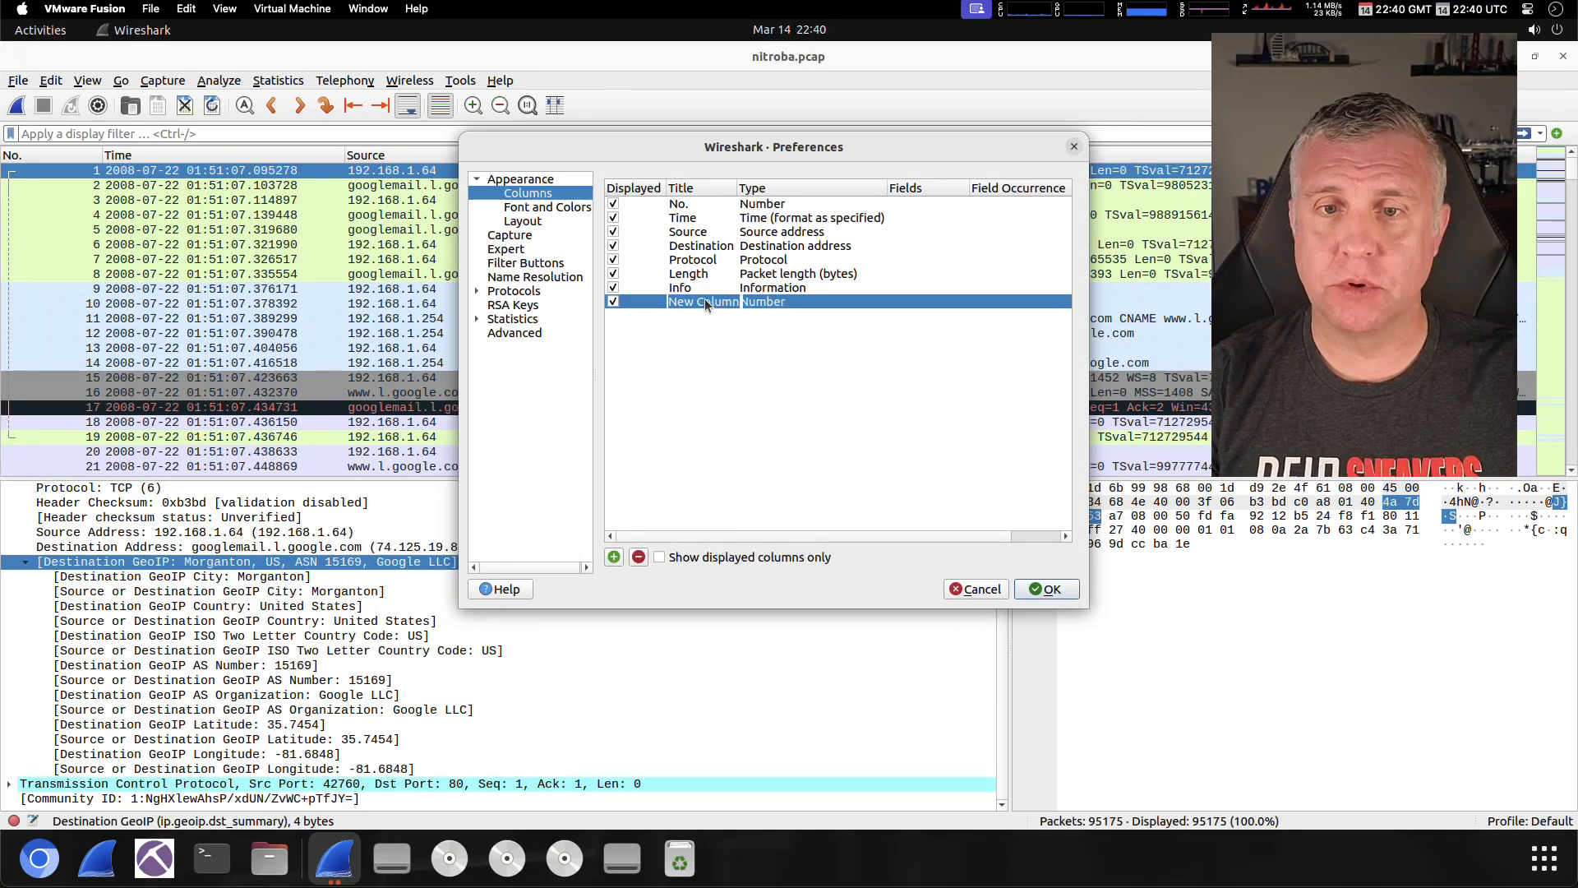
{"action": "type", "text": "Sour"}
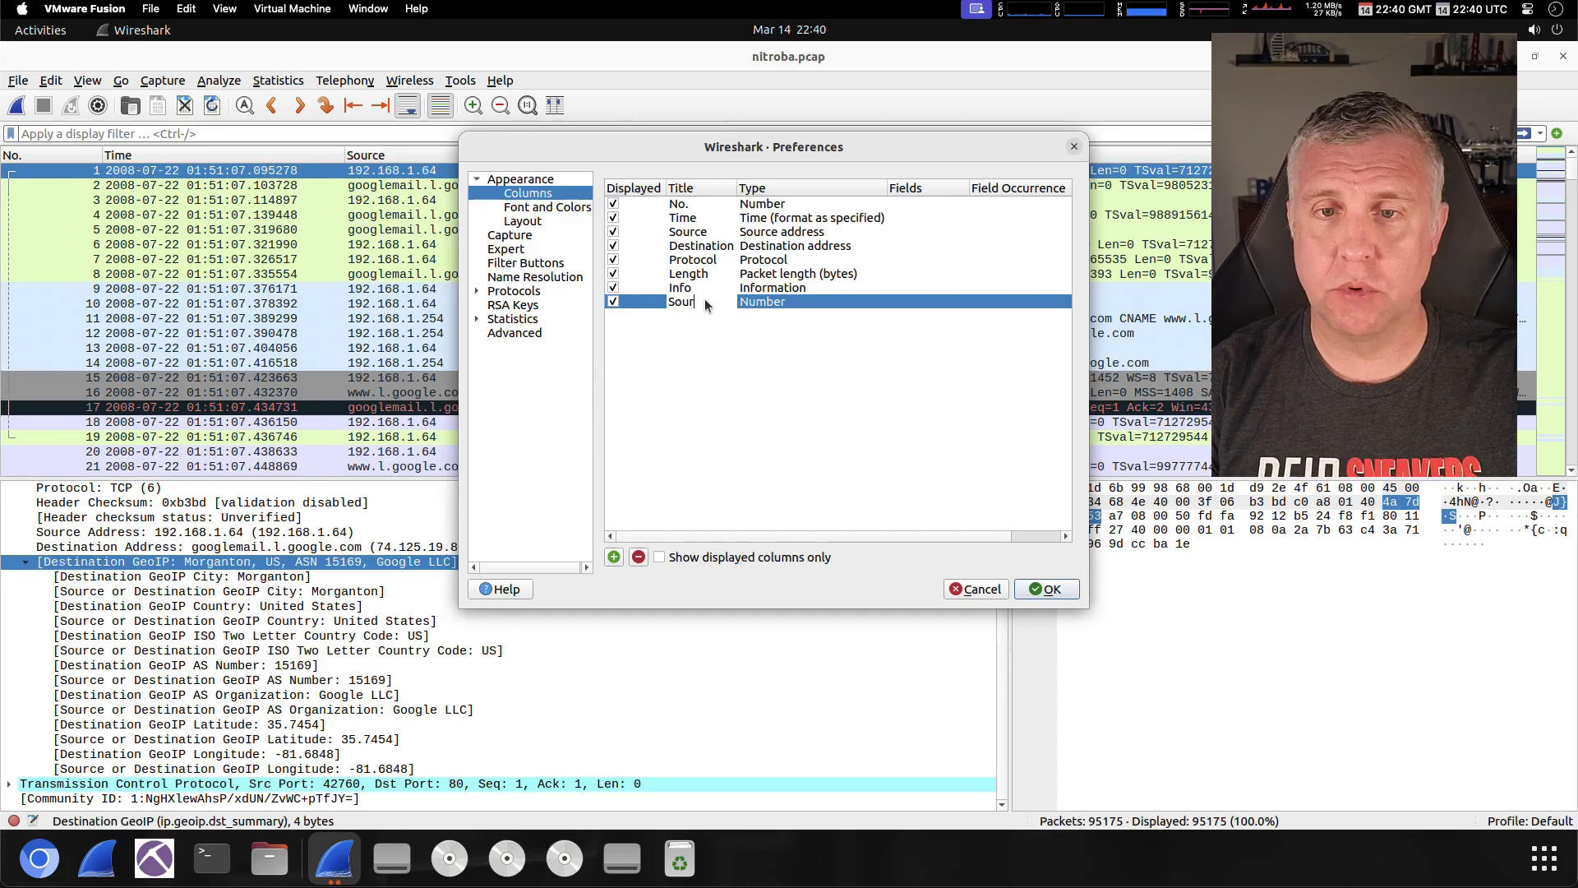
{"action": "type", "text": "ce Port"}
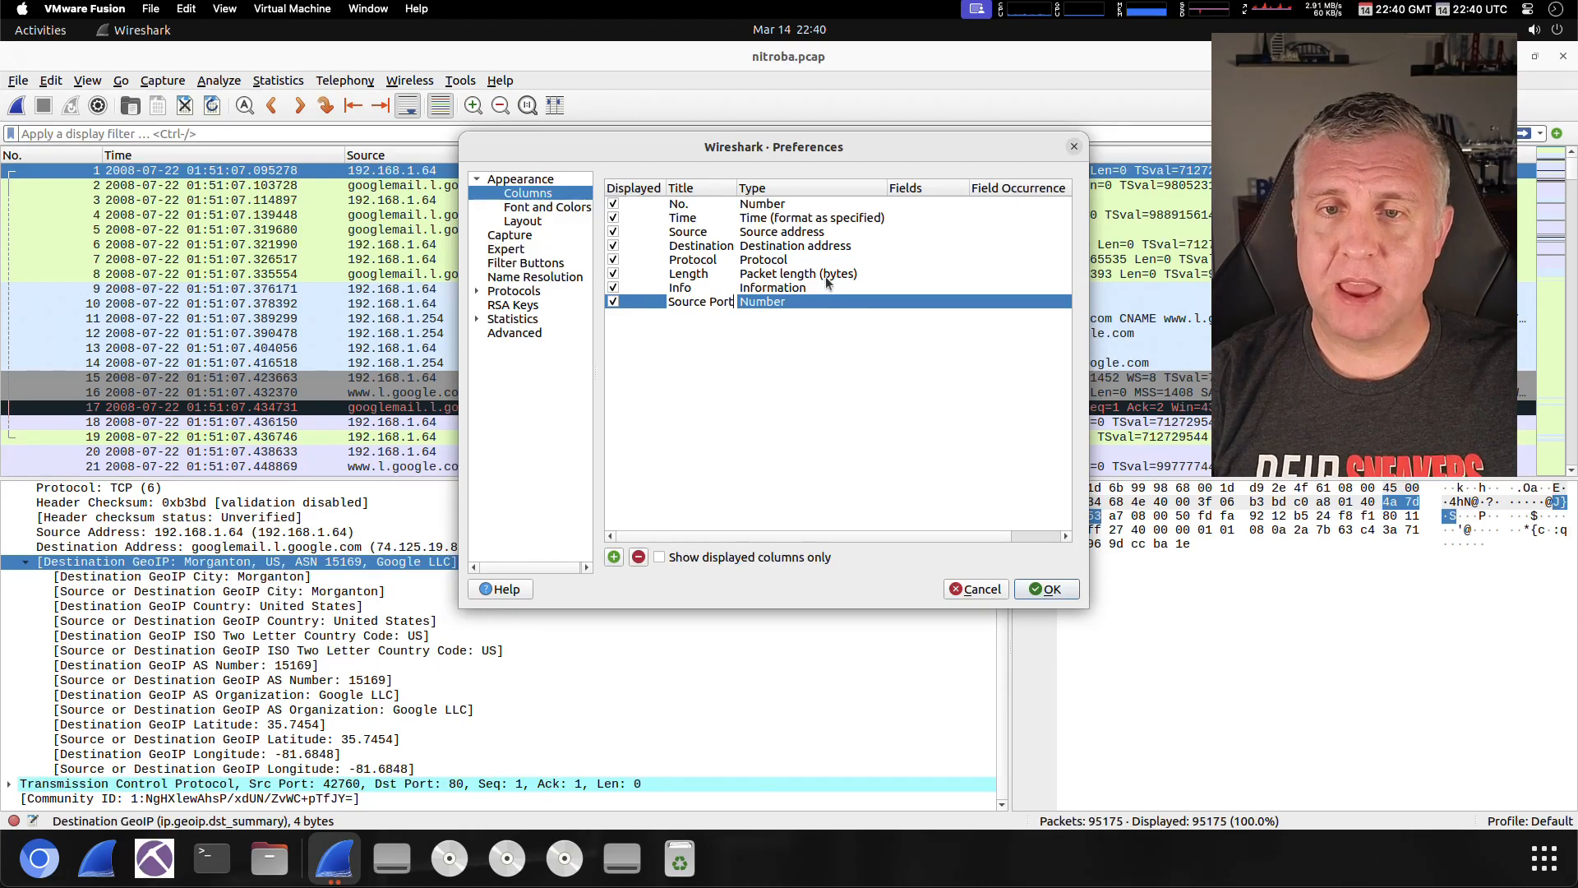
Set the Source Port column's type to Source port and place it directly after the Source column
{"action": "double_click", "coordinate": [792, 290]}
{"action": "double_click", "coordinate": [787, 302]}
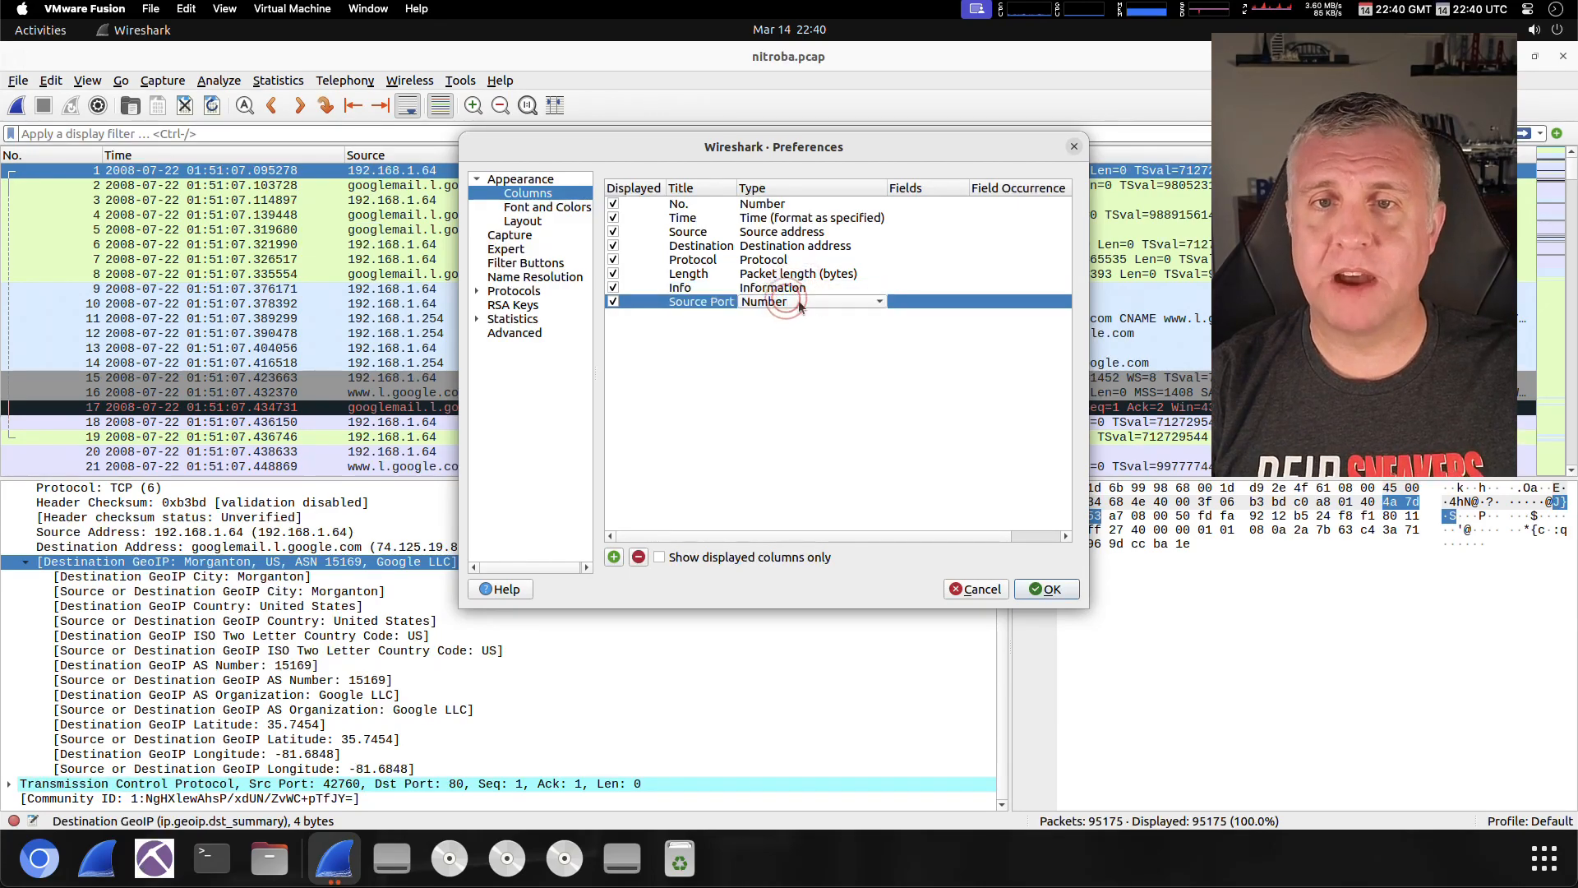
{"action": "left_click", "coordinate": [789, 302]}
{"action": "scroll", "coordinate": [860, 388], "scroll_direction": "up", "scroll_amount": 4}
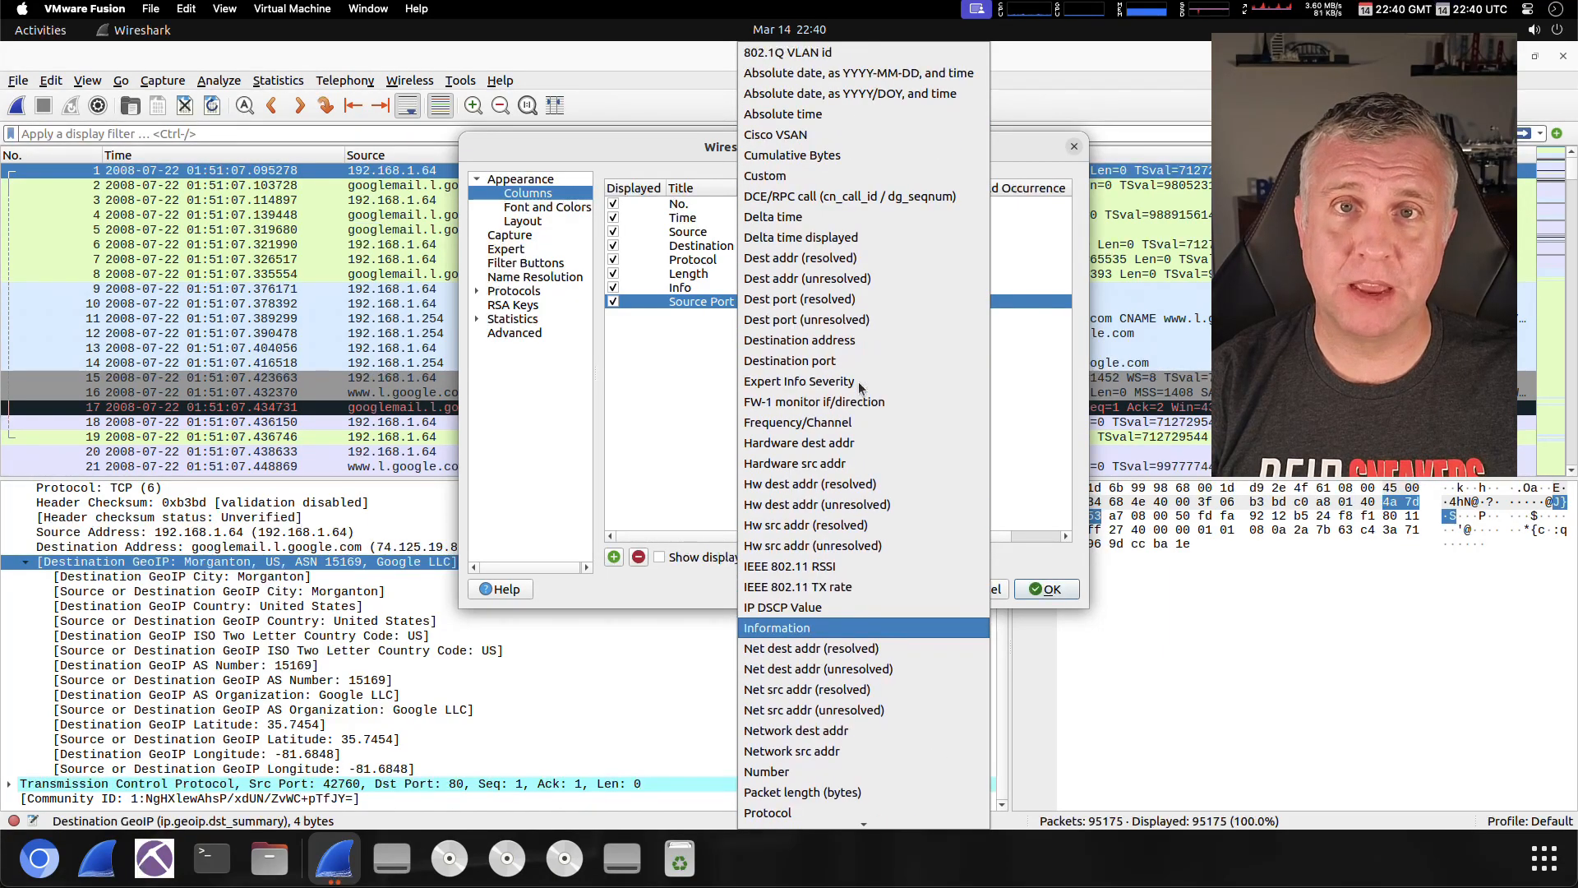
{"action": "scroll", "coordinate": [861, 389], "scroll_direction": "down", "scroll_amount": 5}
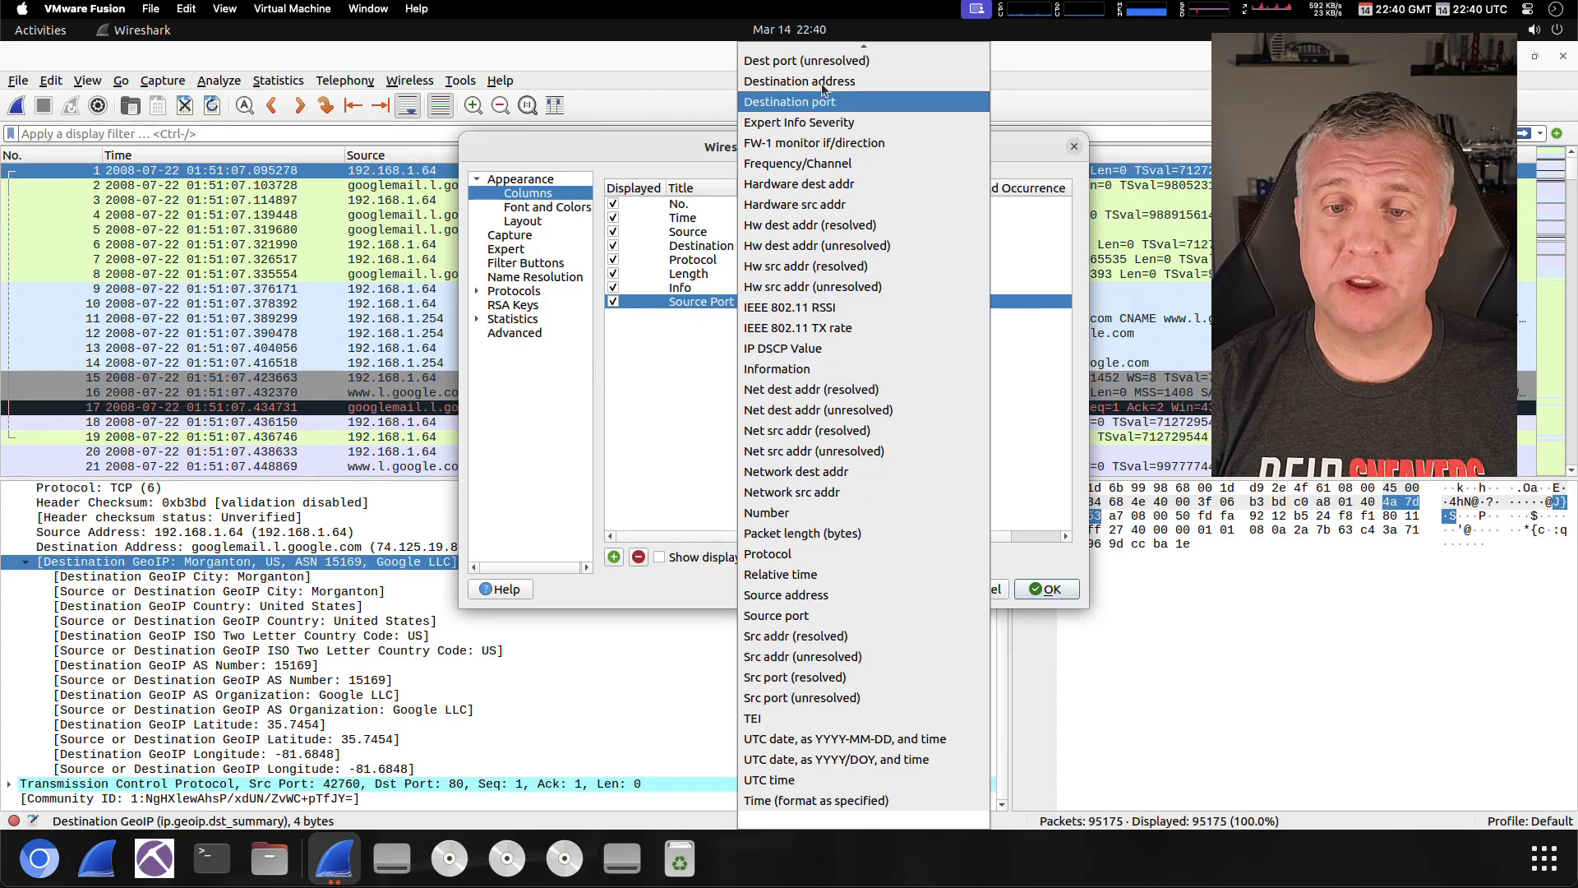
{"action": "left_click", "coordinate": [835, 611]}
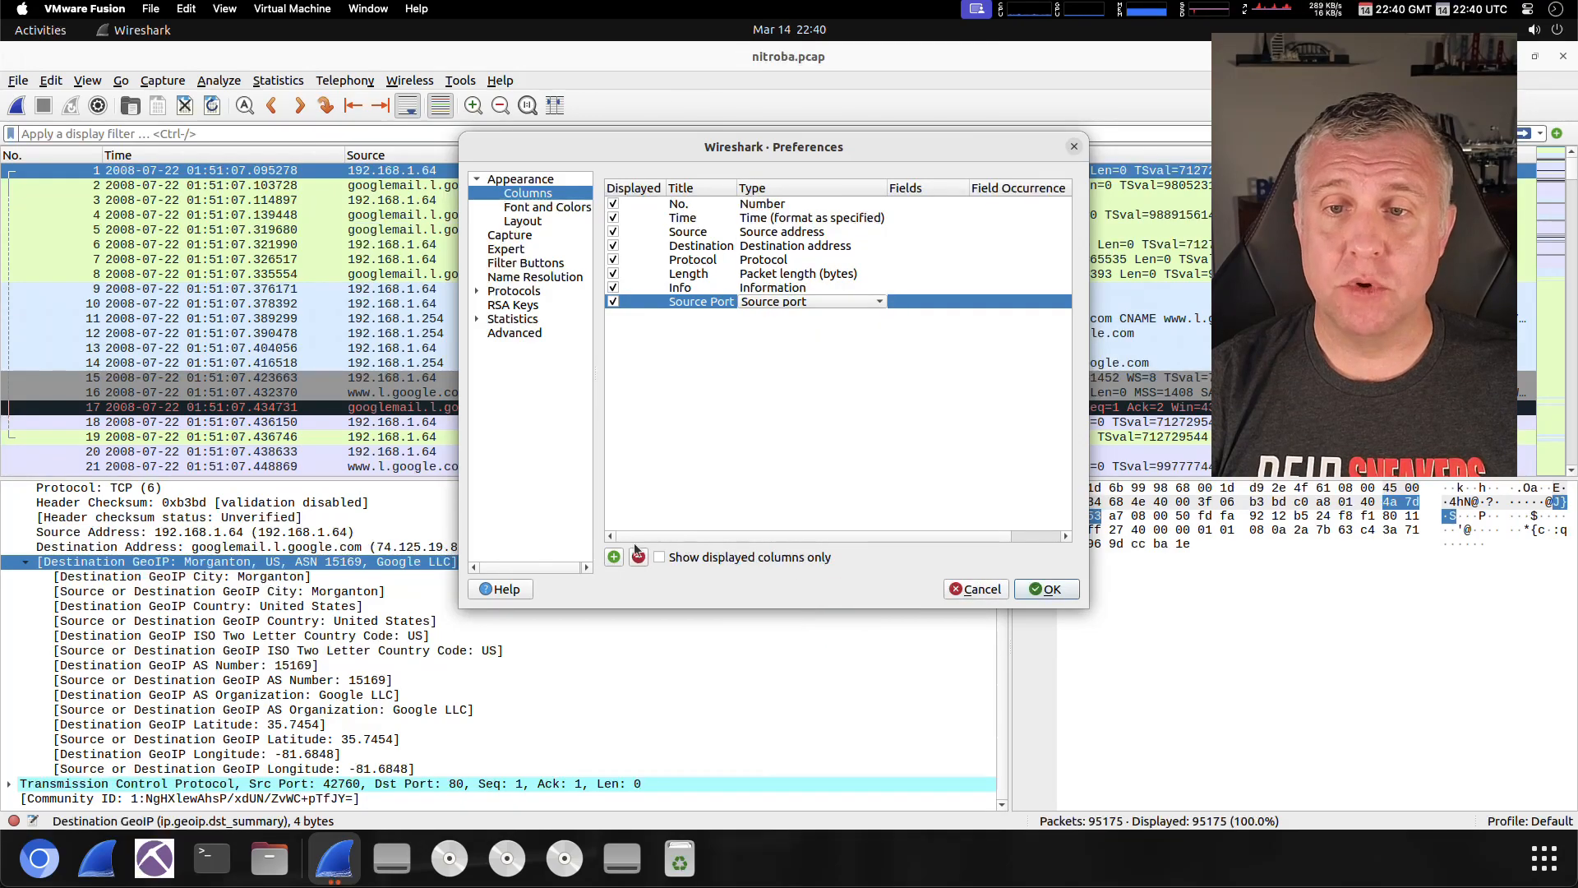
{"action": "left_click_drag", "start_coordinate": [964, 301], "coordinate": [948, 240]}
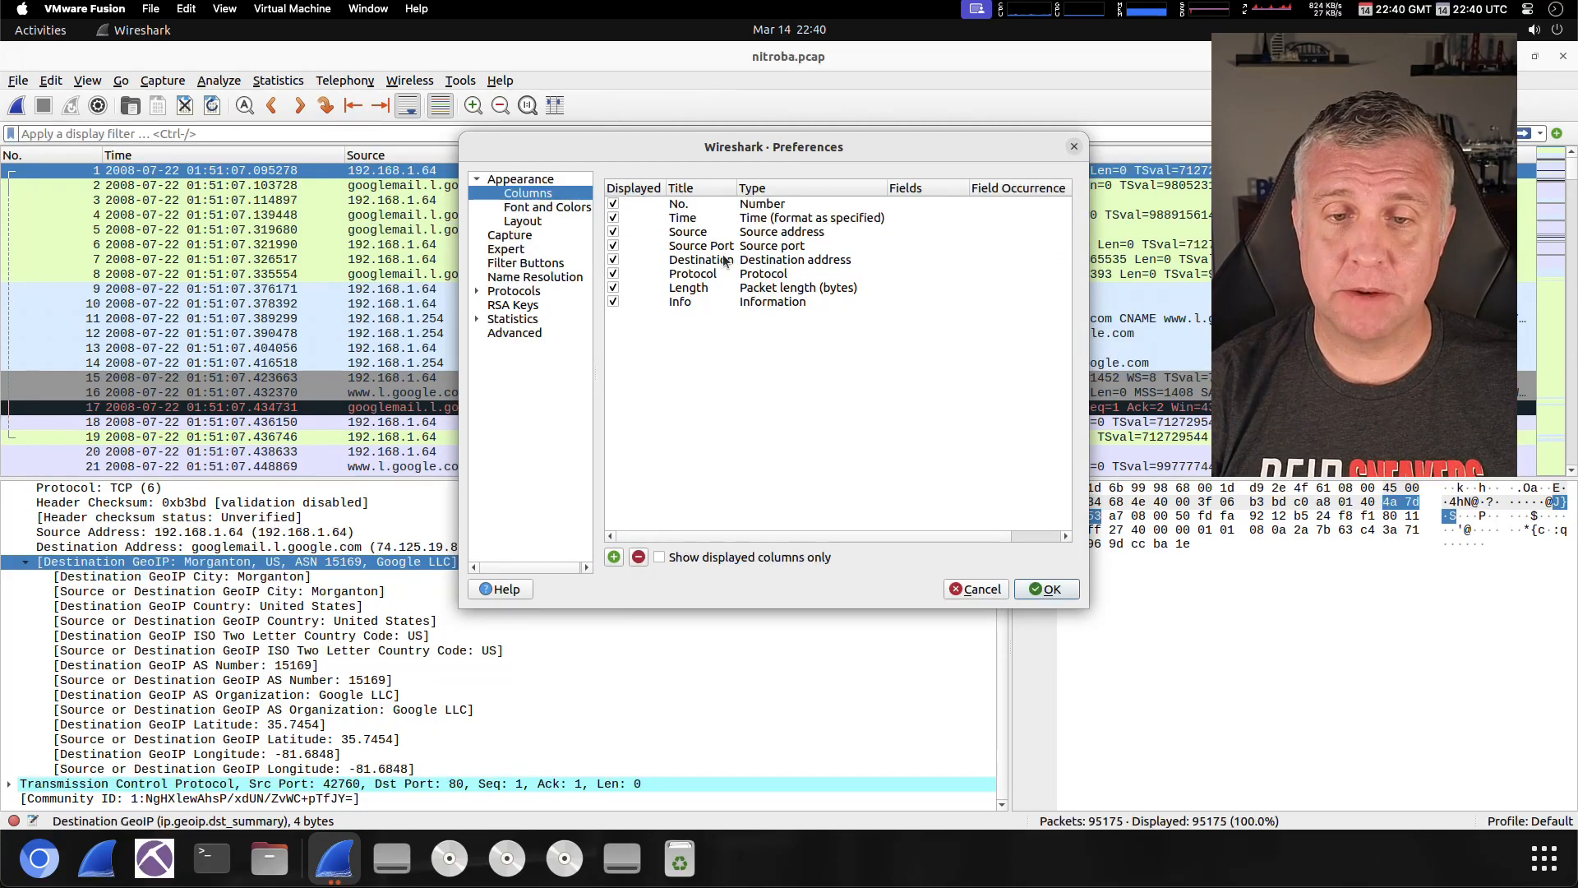
Add a column titled Dest Port with type Destination port and place it directly after the Destination column
{"action": "left_click", "coordinate": [614, 557]}
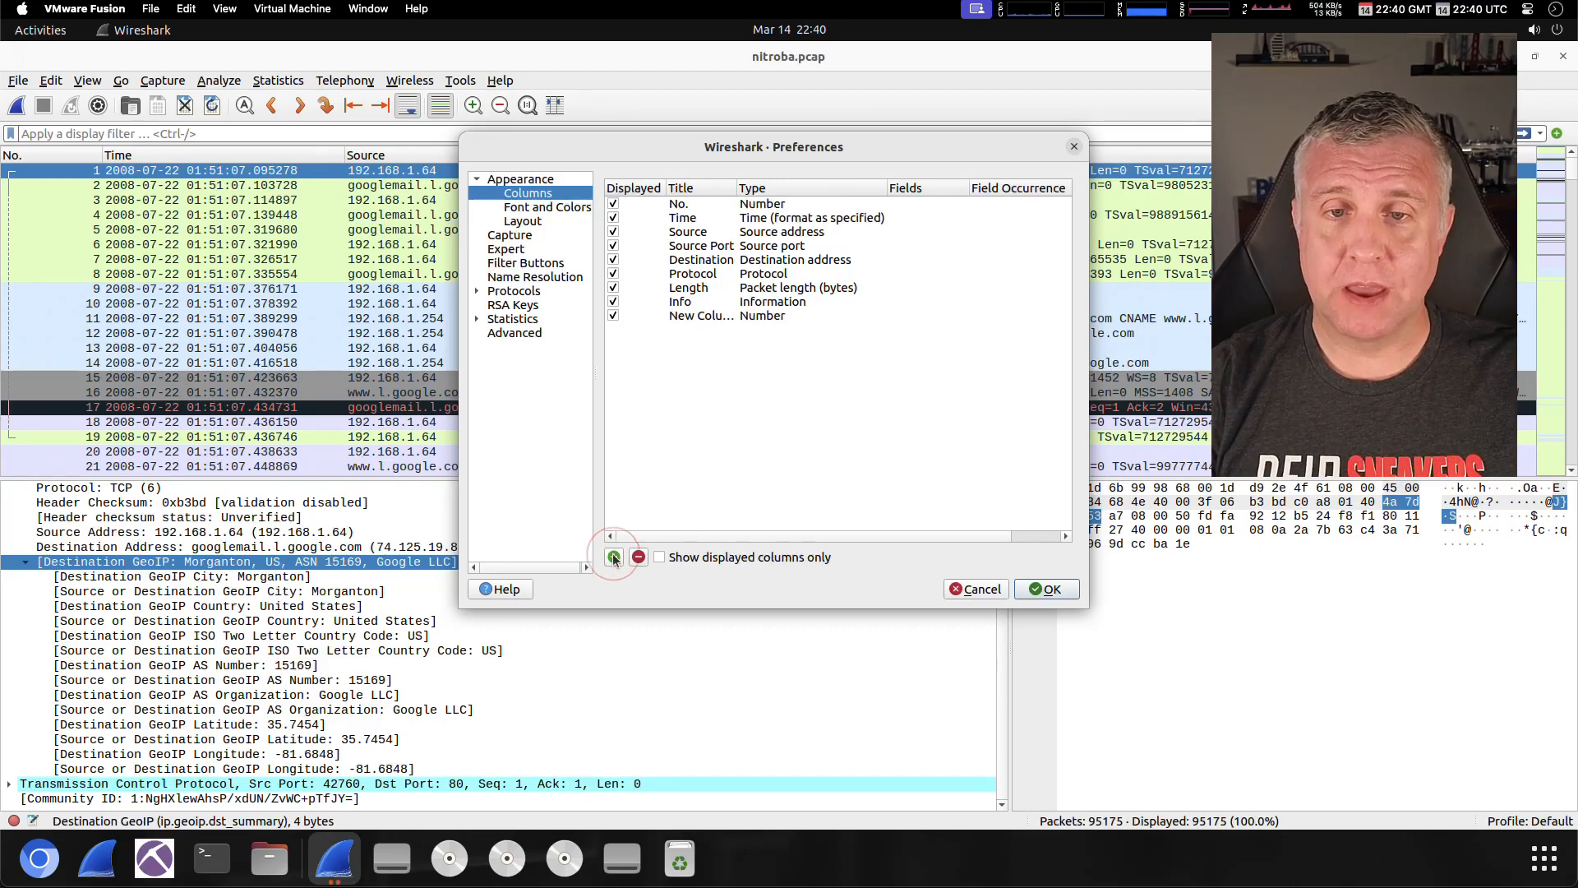
{"action": "double_click", "coordinate": [703, 321]}
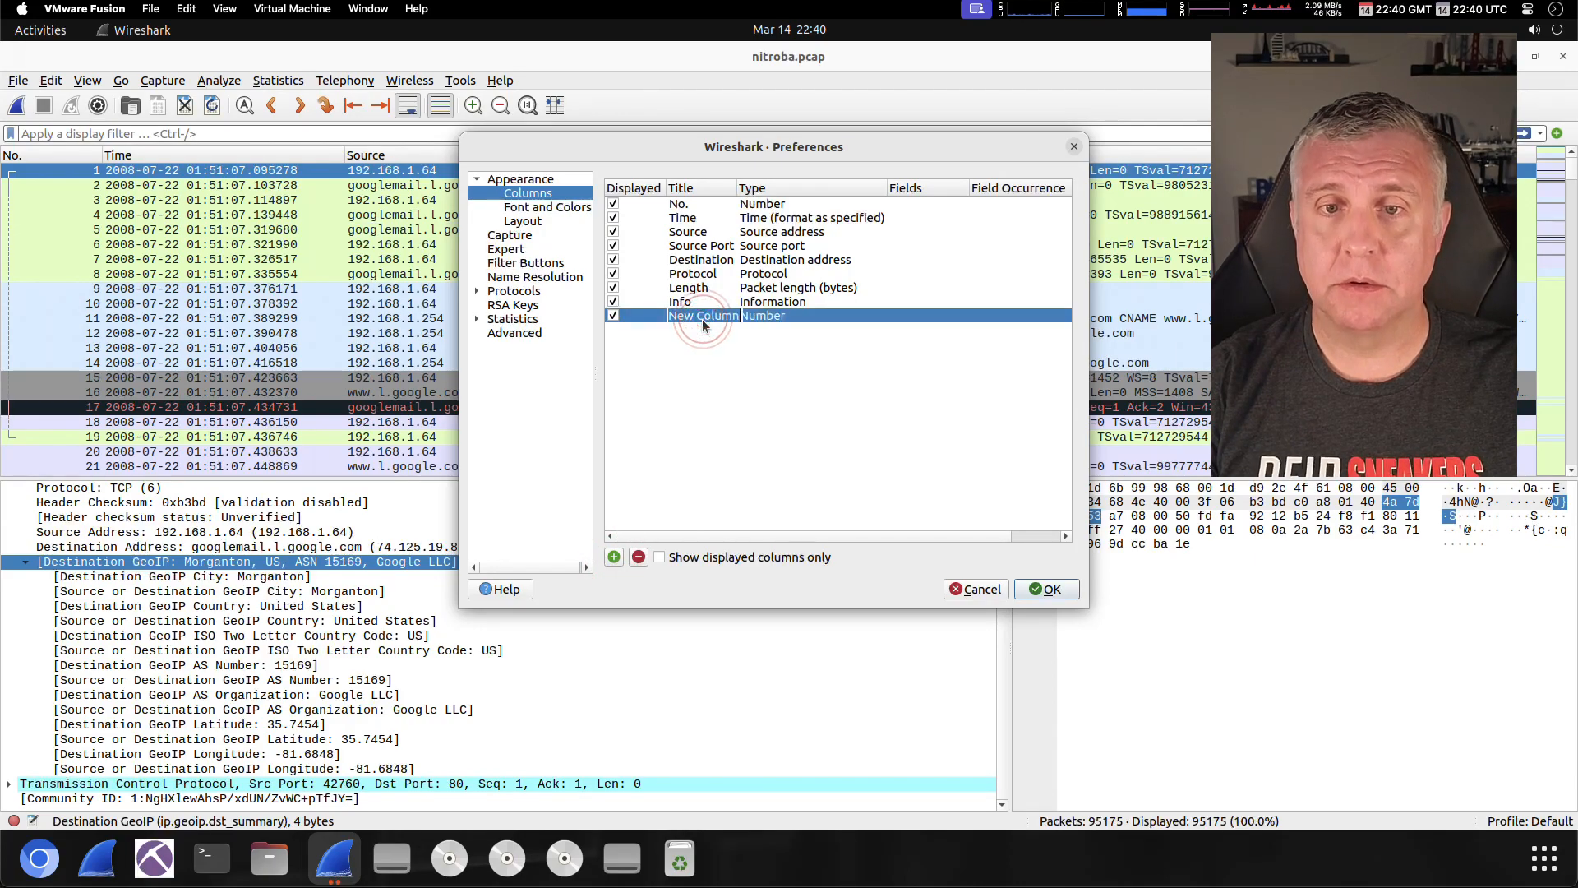
{"action": "type", "text": "Dest Port"}
{"action": "double_click", "coordinate": [768, 316]}
{"action": "left_click", "coordinate": [768, 316]}
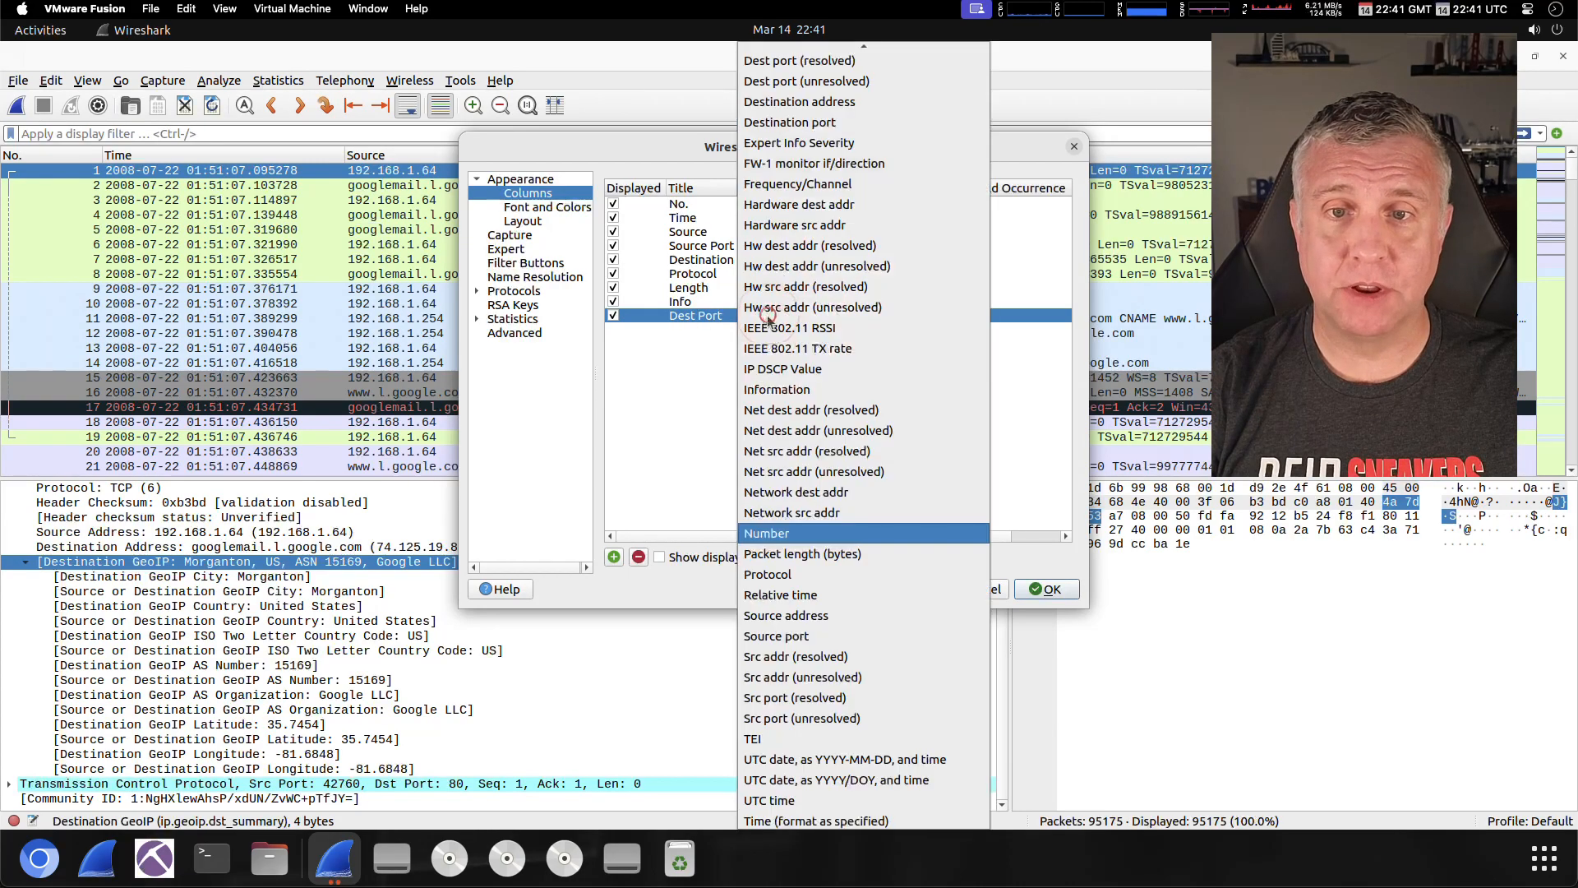
{"action": "scroll", "coordinate": [822, 313], "scroll_direction": "up", "scroll_amount": 4}
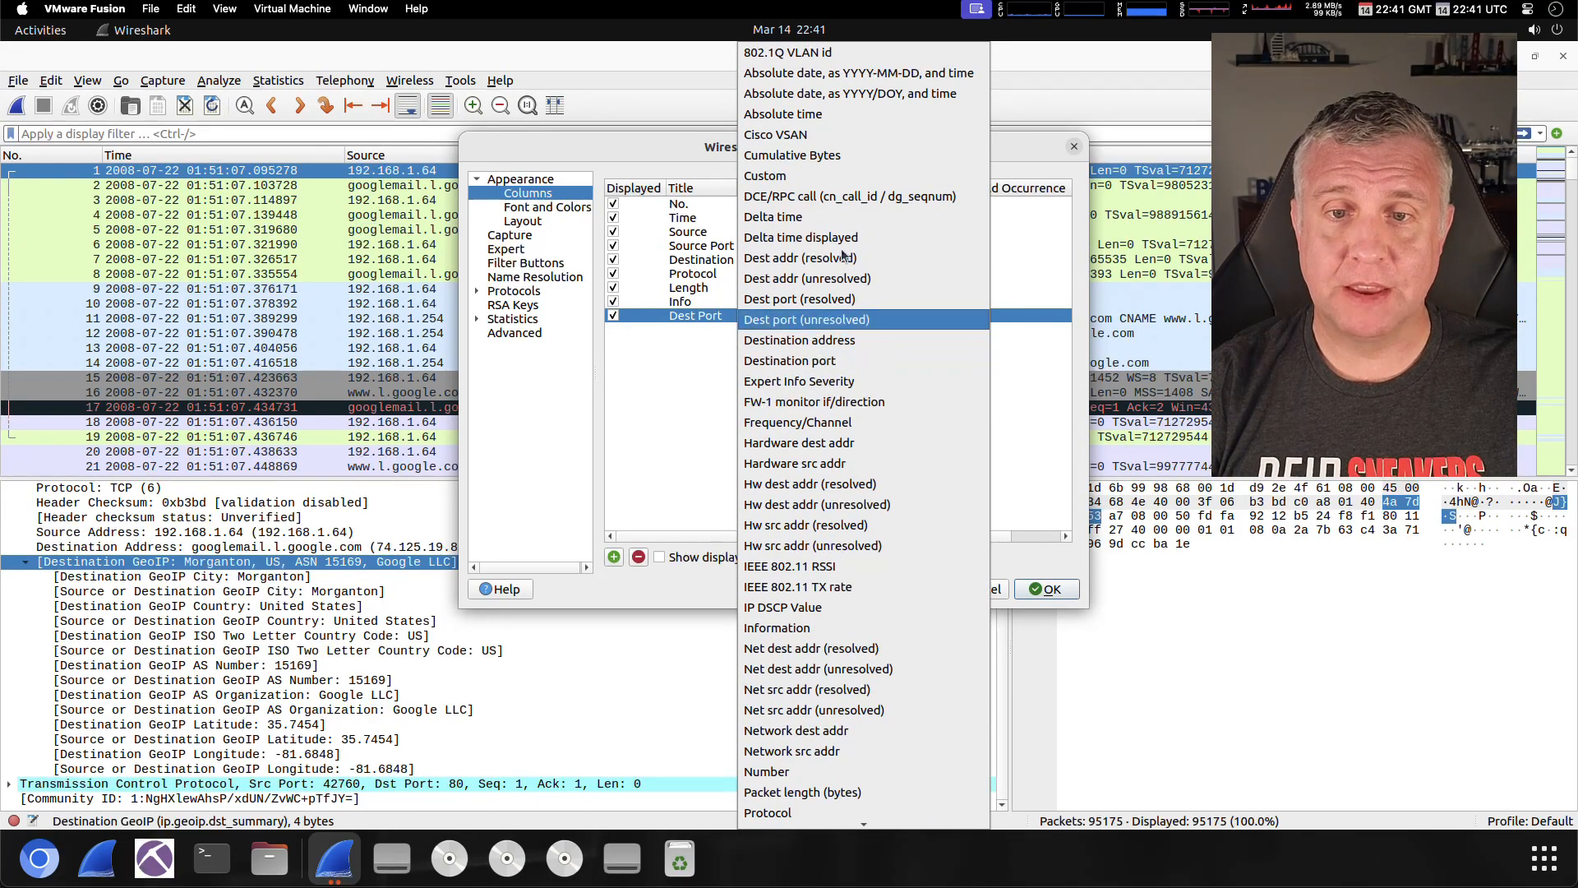
{"action": "left_click", "coordinate": [825, 360]}
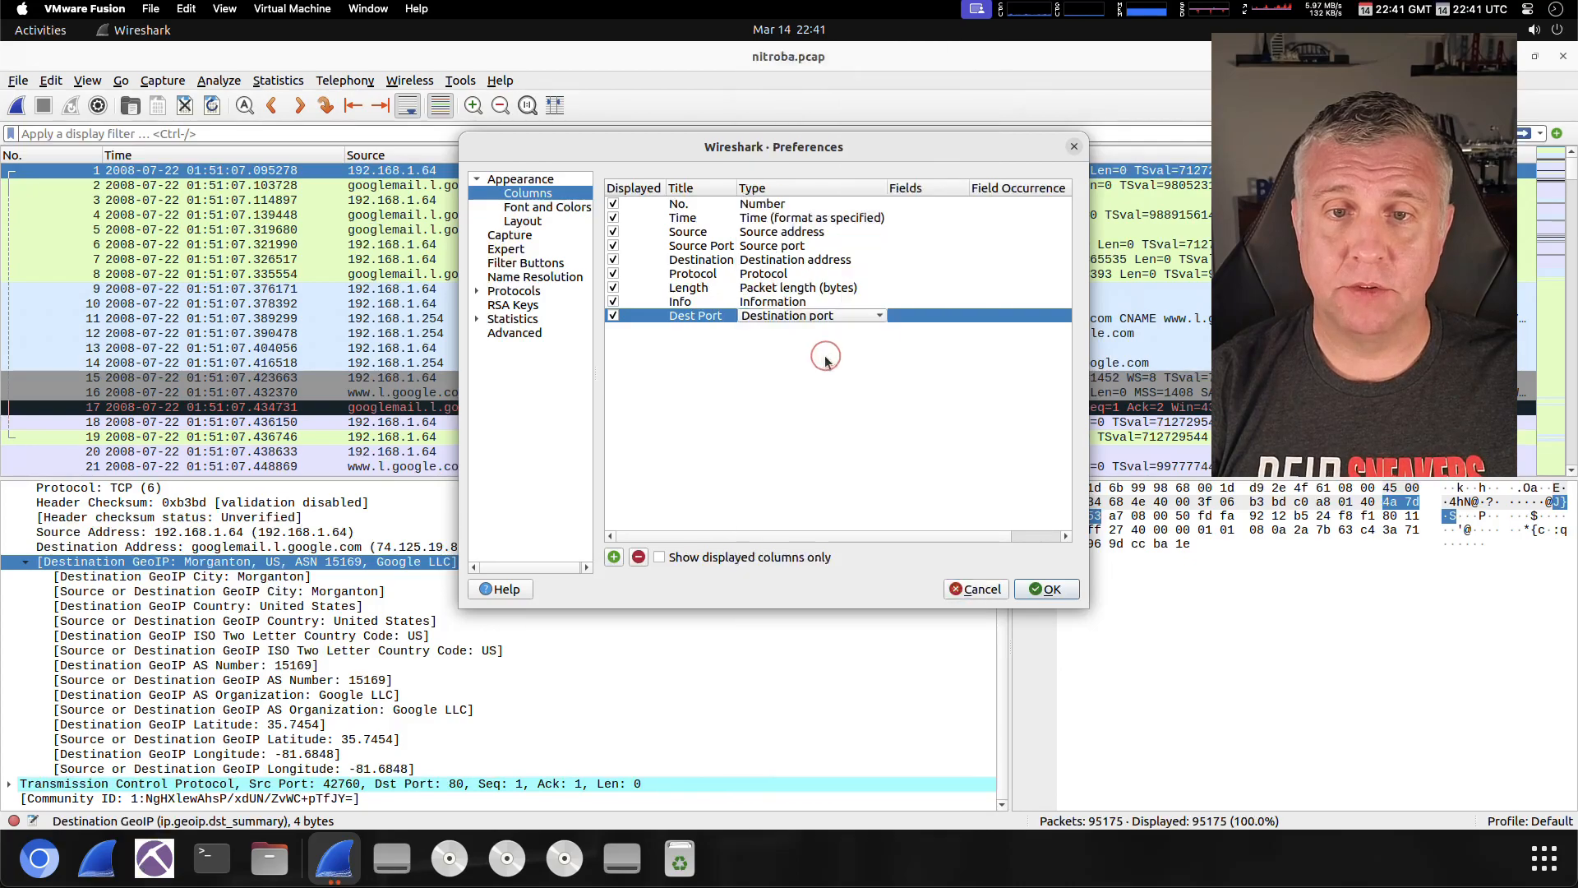
{"action": "left_click_drag", "start_coordinate": [689, 318], "coordinate": [705, 268]}
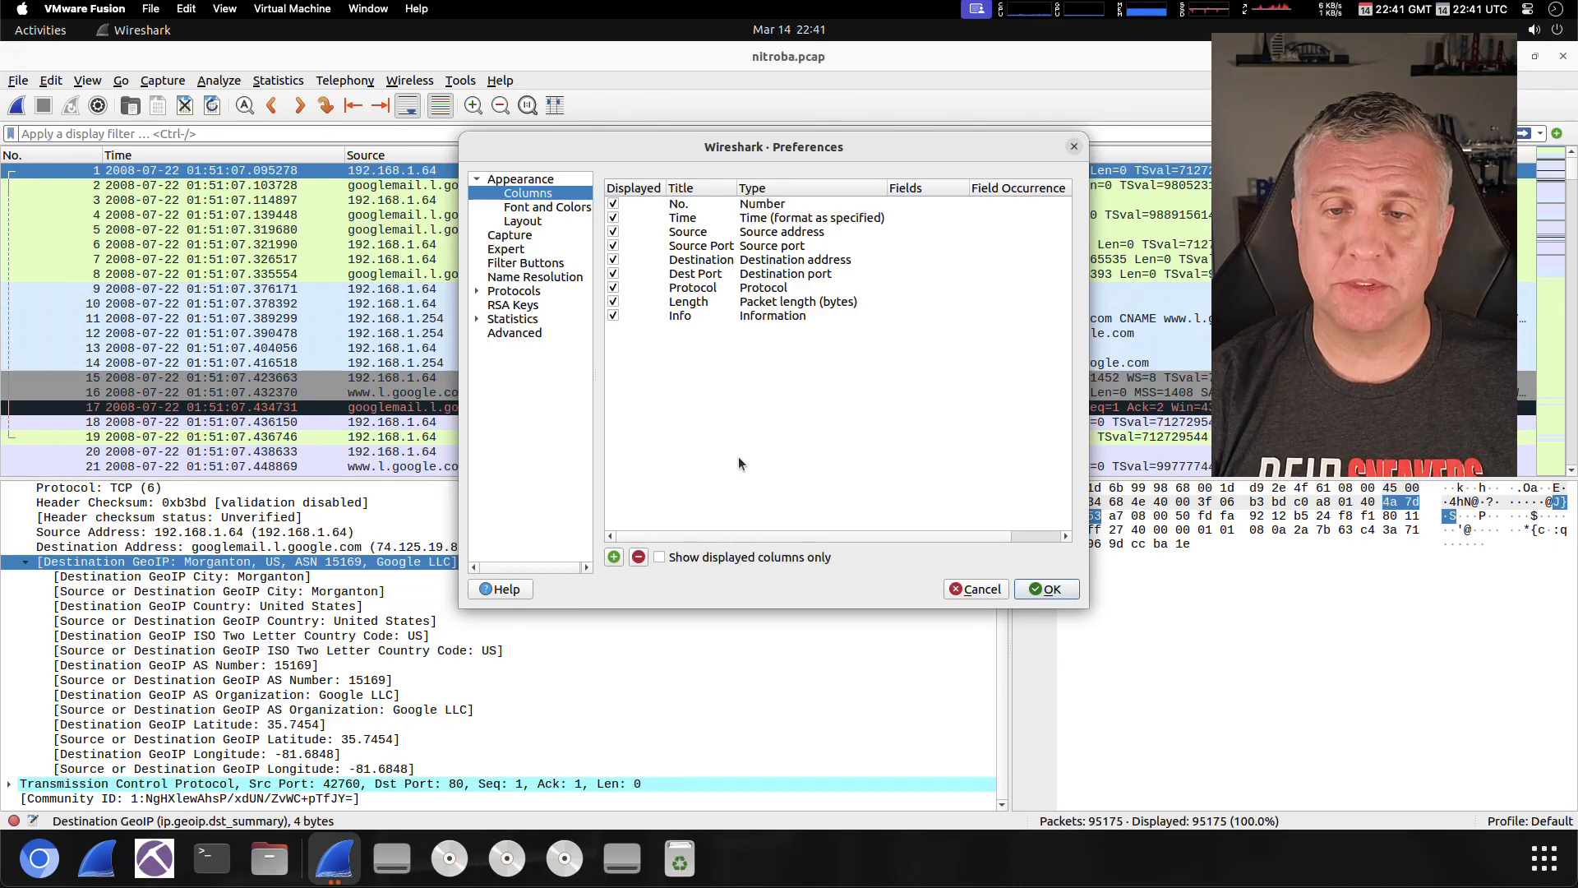
Add a column titled User Agent and set its type to Custom
{"action": "left_click", "coordinate": [614, 558]}
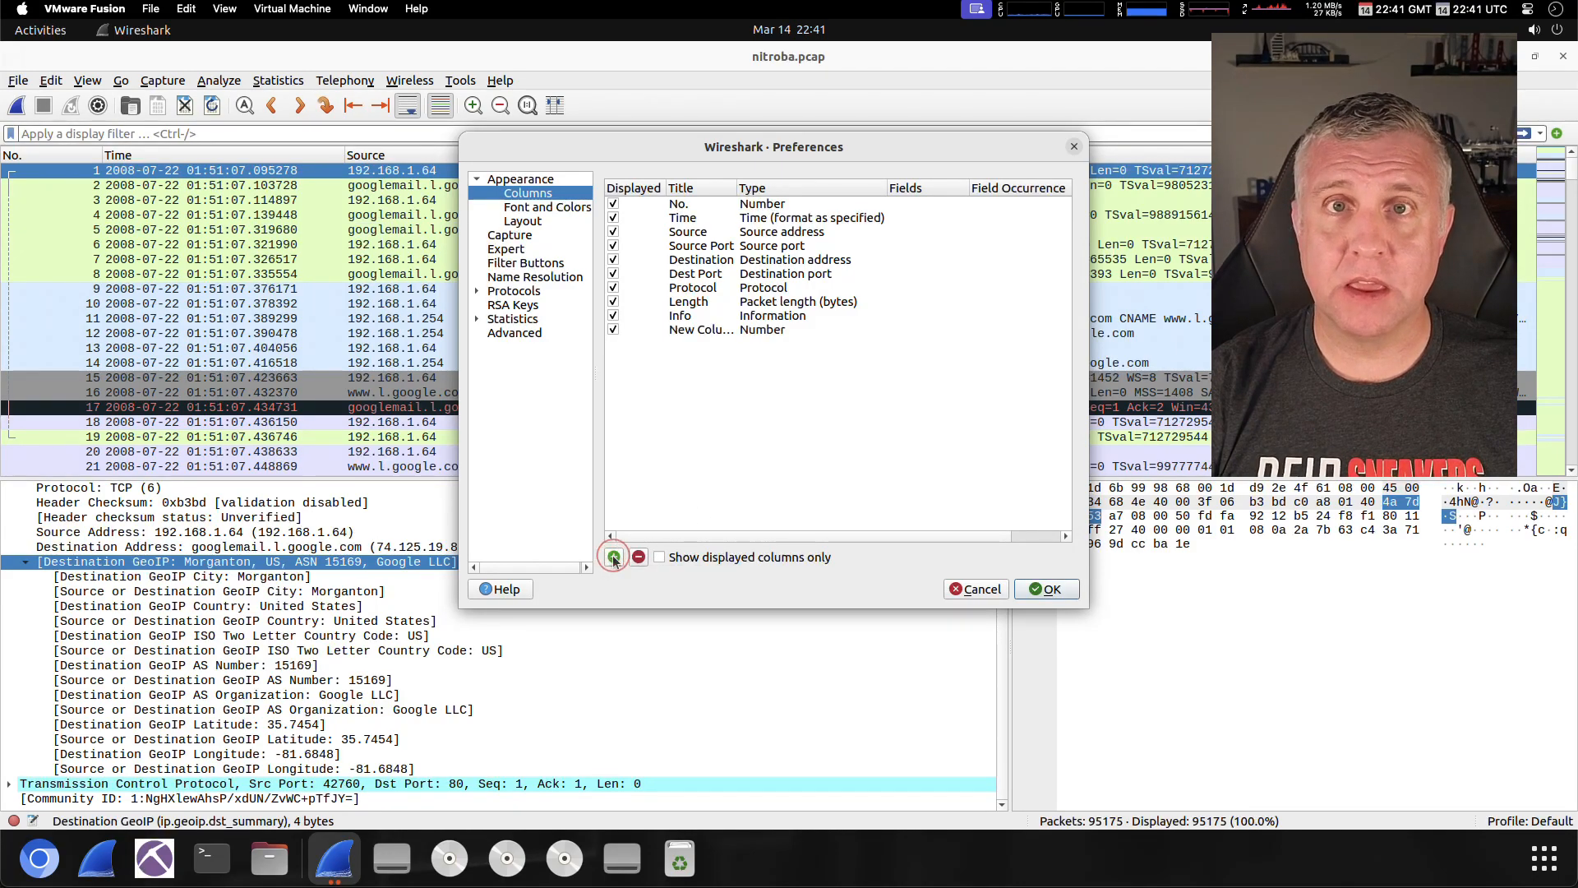
{"action": "double_click", "coordinate": [719, 330]}
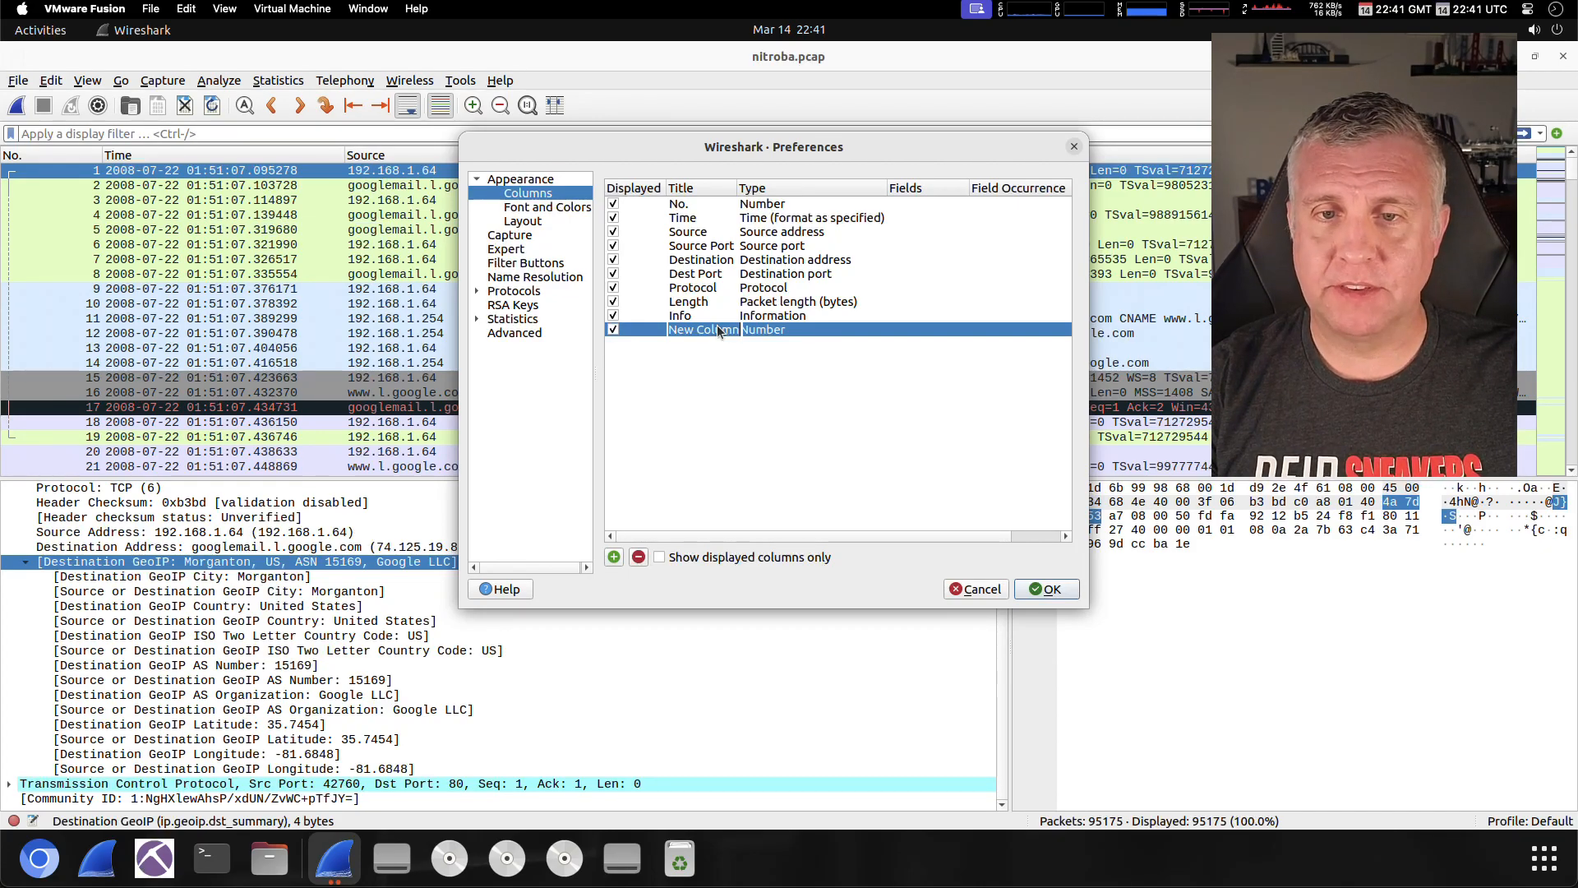
{"action": "type", "text": "User Agent"}
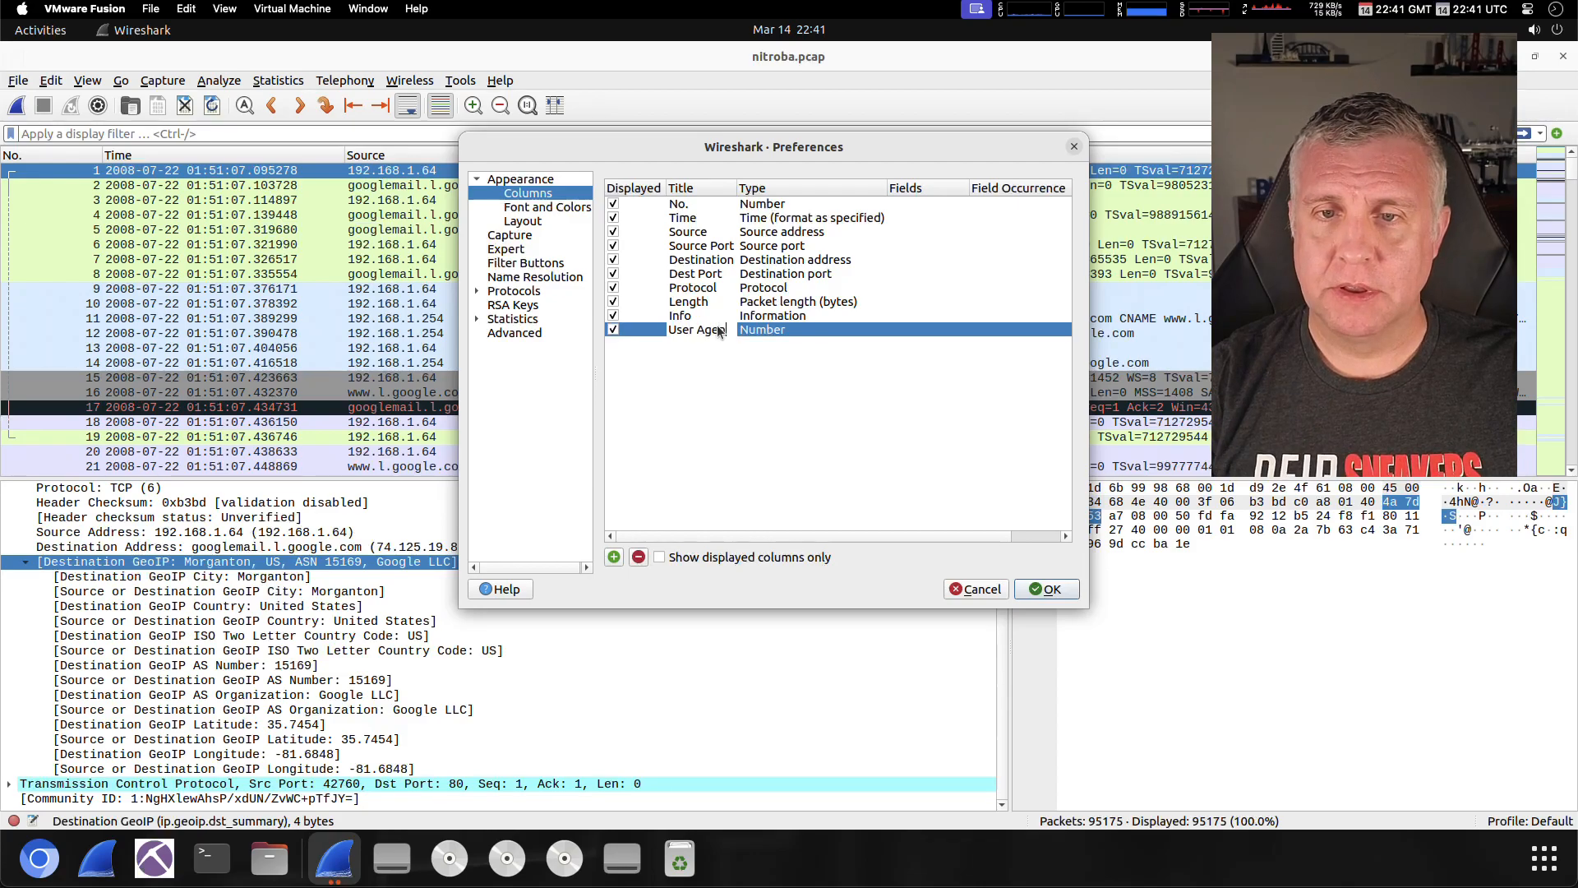
{"action": "double_click", "coordinate": [785, 329]}
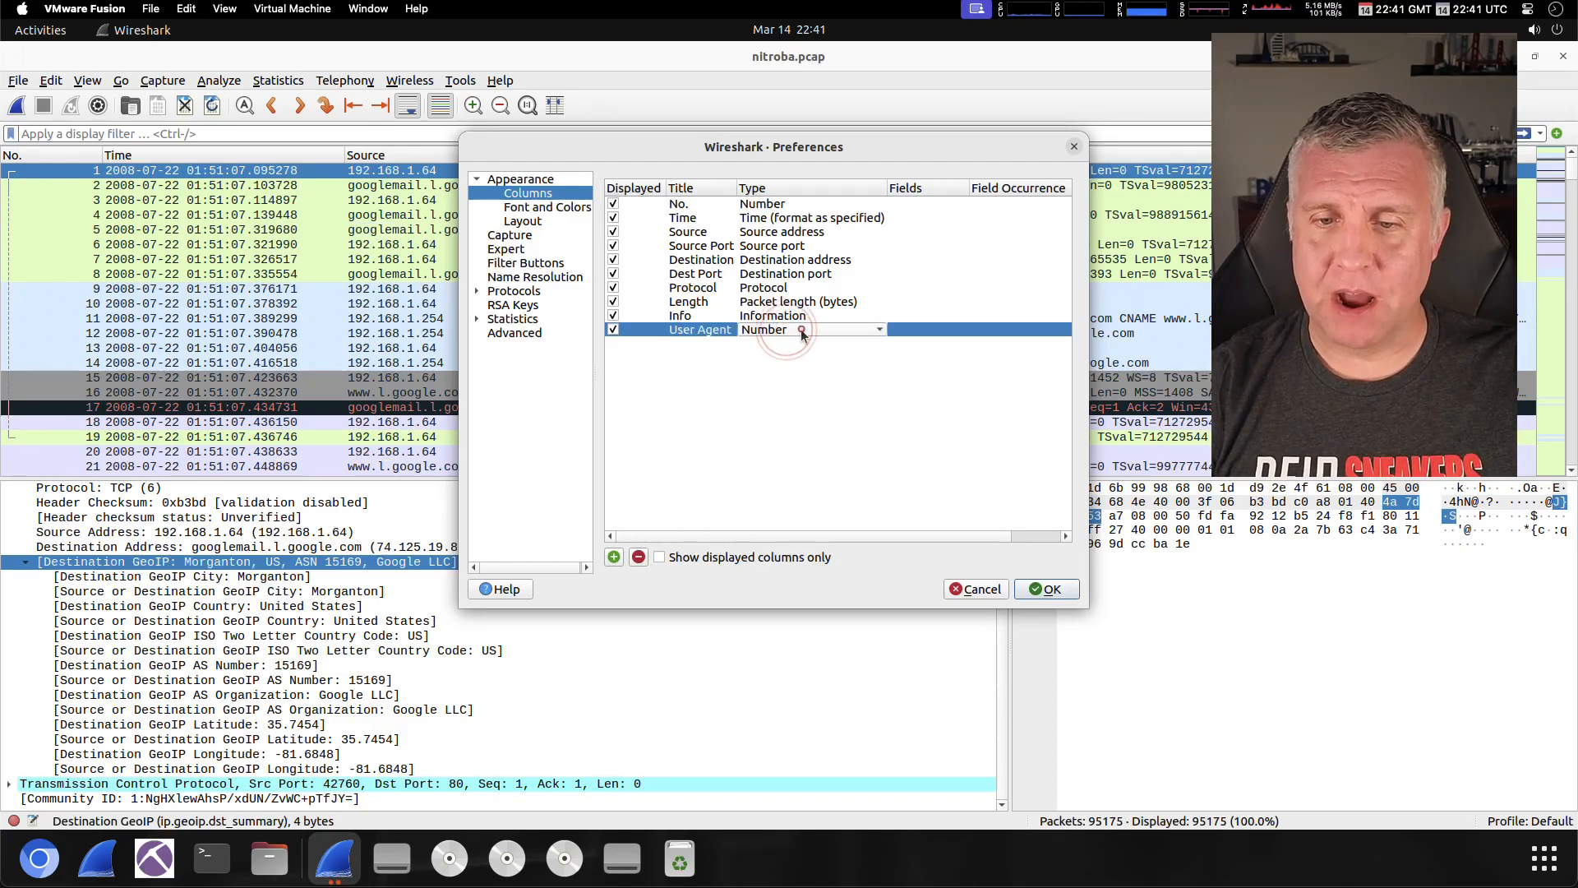
{"action": "scroll", "coordinate": [814, 491], "scroll_direction": "down", "scroll_amount": 1}
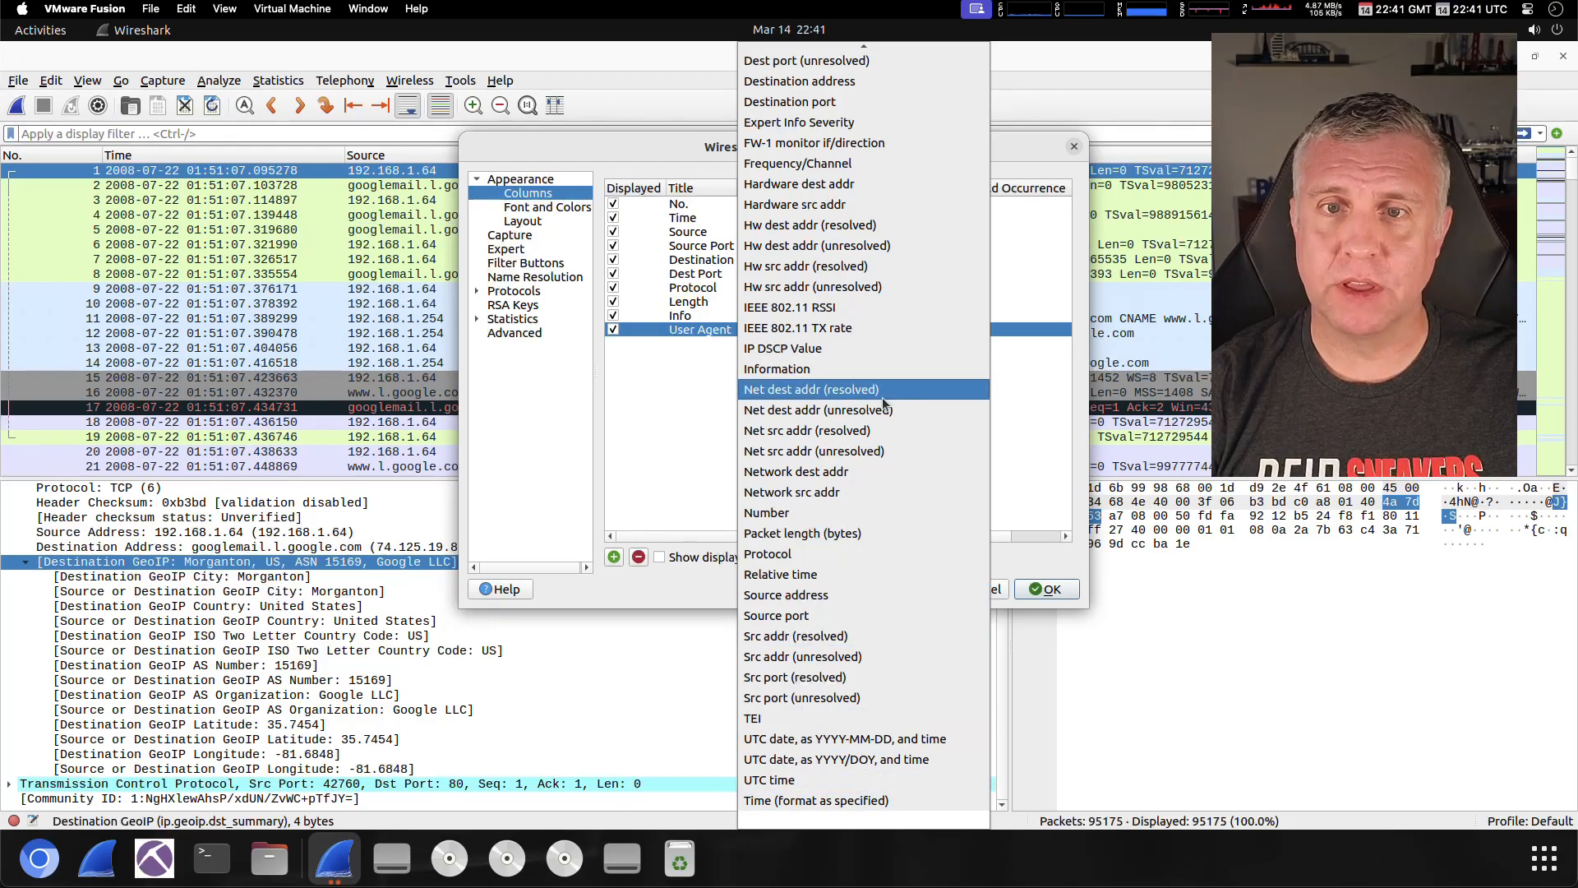
{"action": "scroll", "coordinate": [882, 404], "scroll_direction": "up", "scroll_amount": 5}
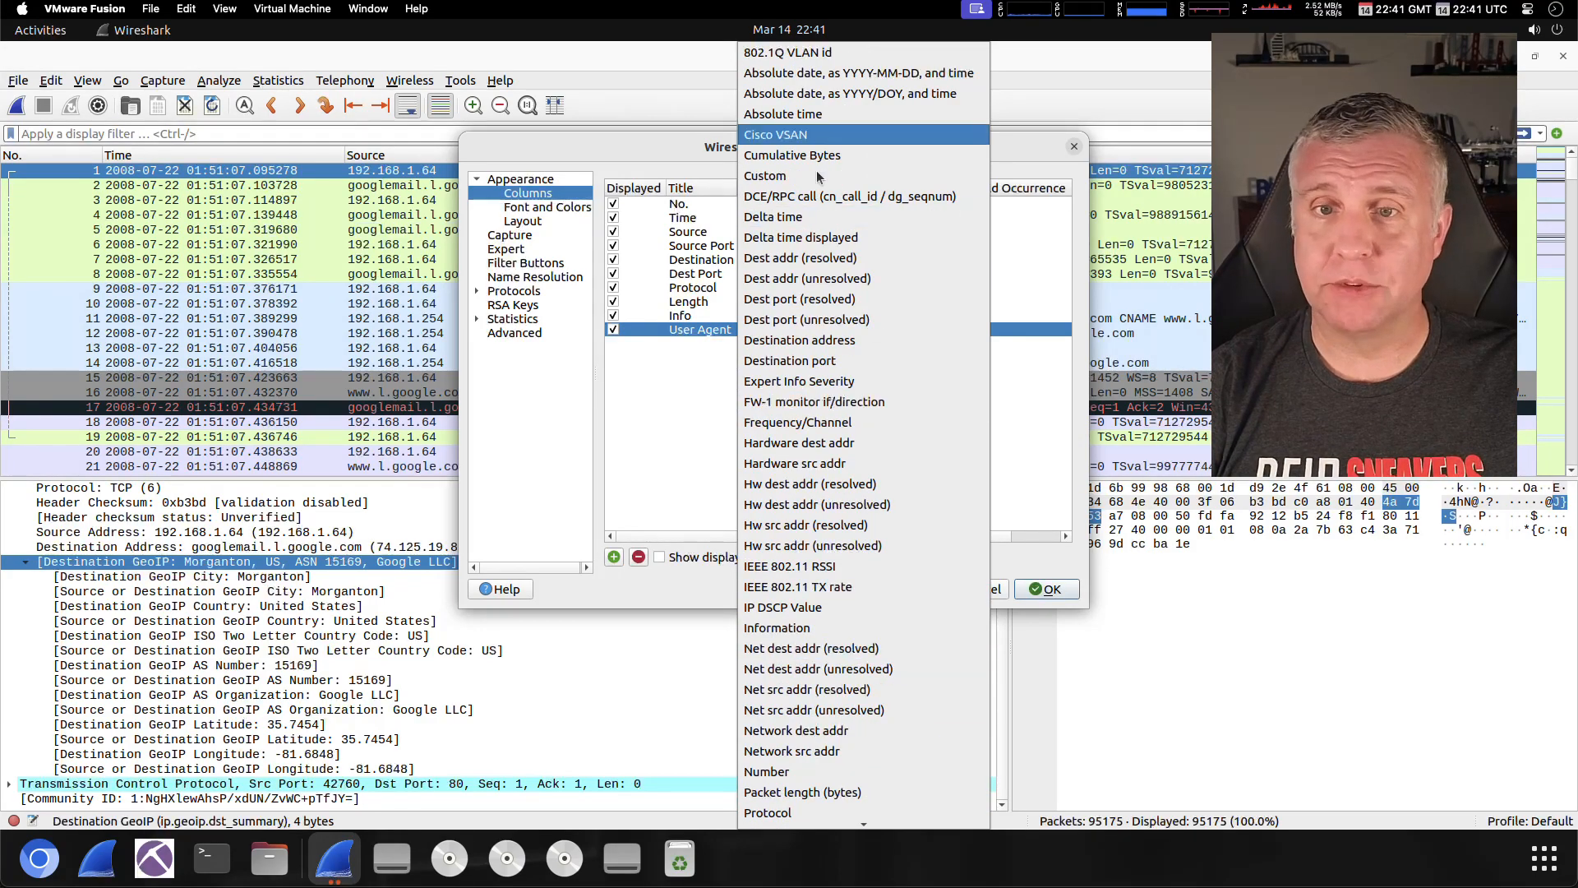
{"action": "left_click", "coordinate": [812, 177]}
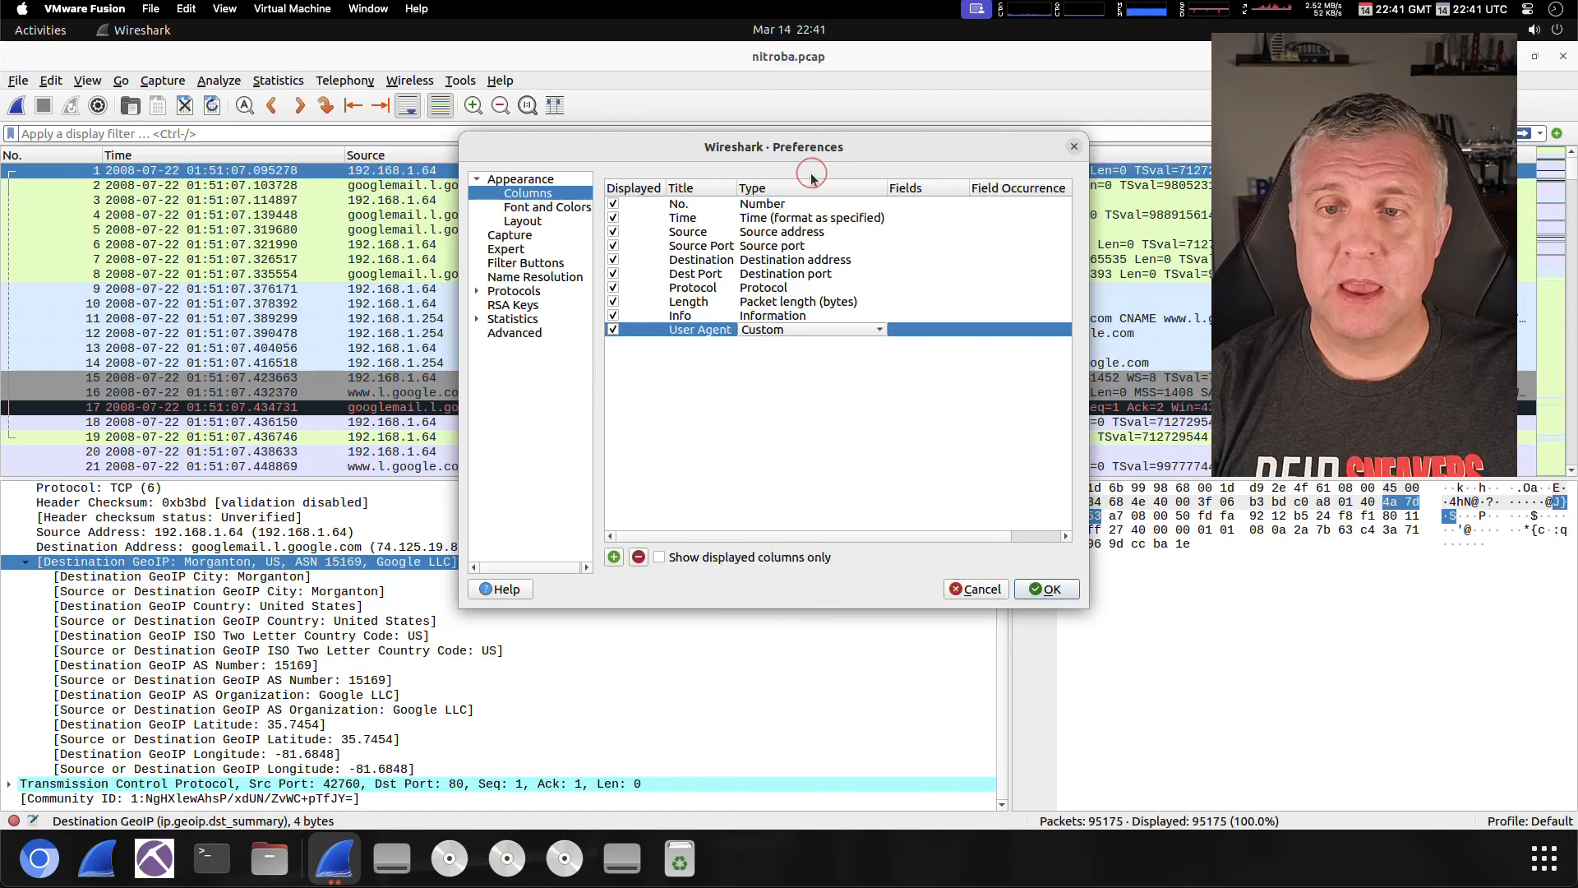
Assign the field http.user_agent to the User Agent column, place it before Info, and apply the column preferences
{"action": "double_click", "coordinate": [940, 330]}
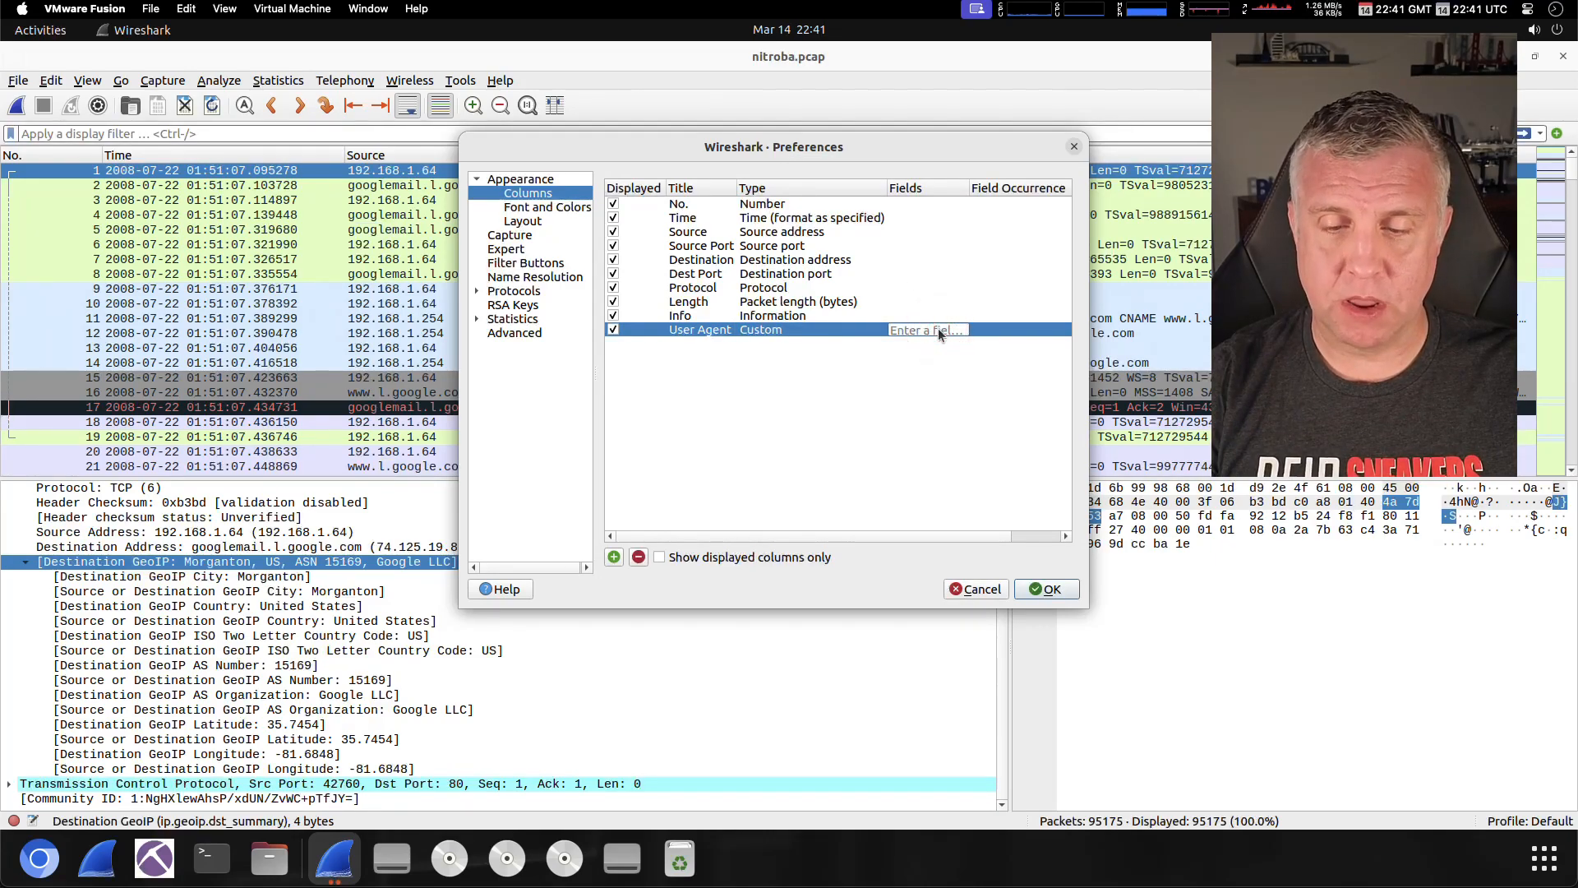
{"action": "type", "text": "http"}
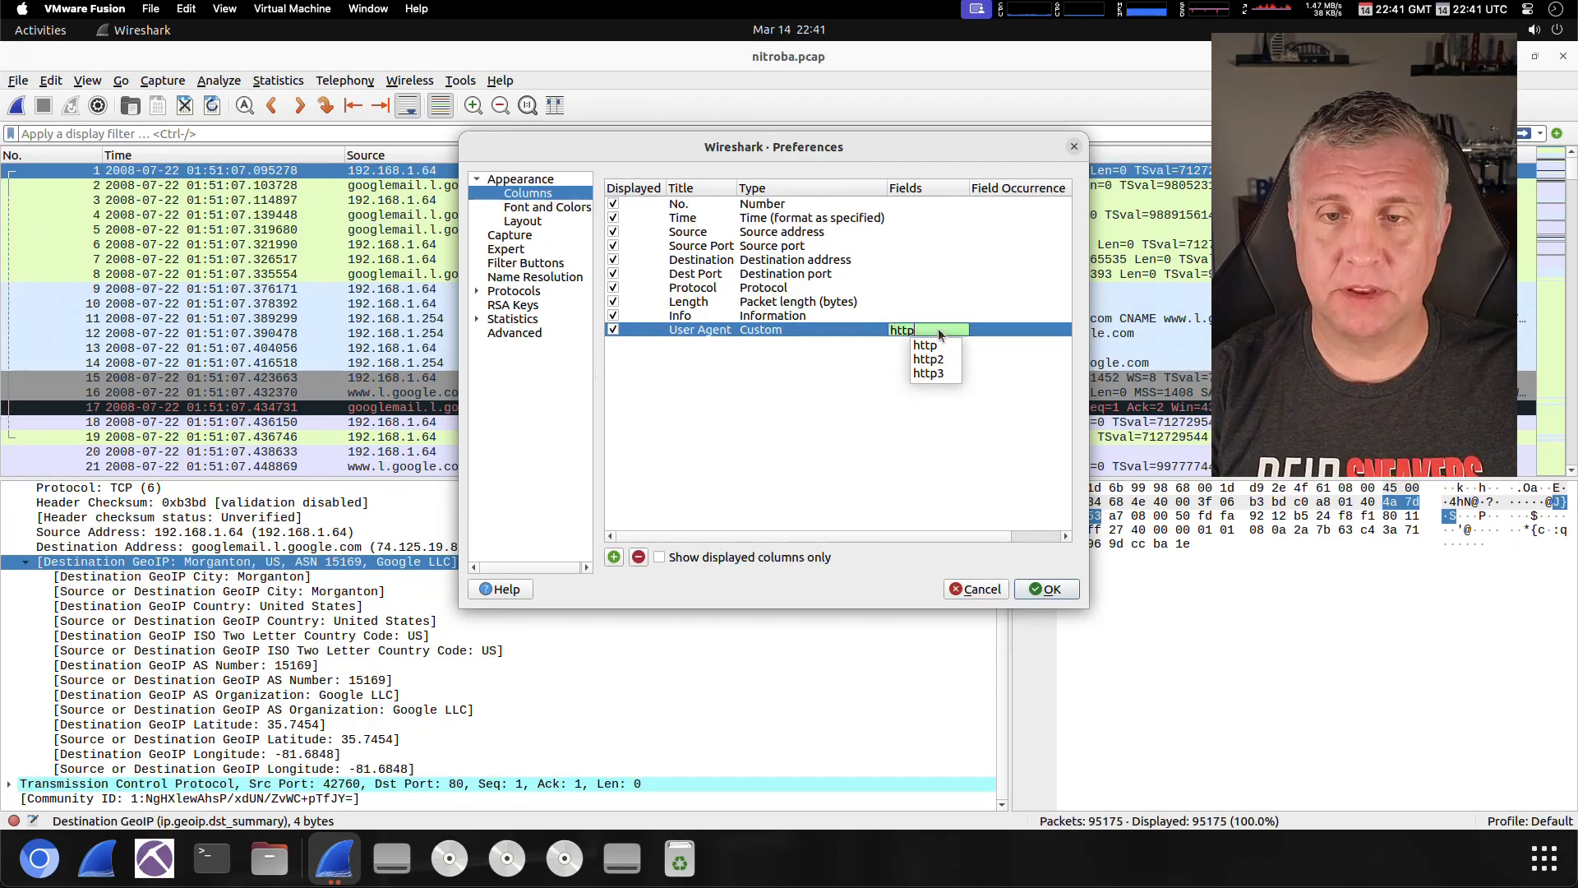
{"action": "type", "text": ".user"}
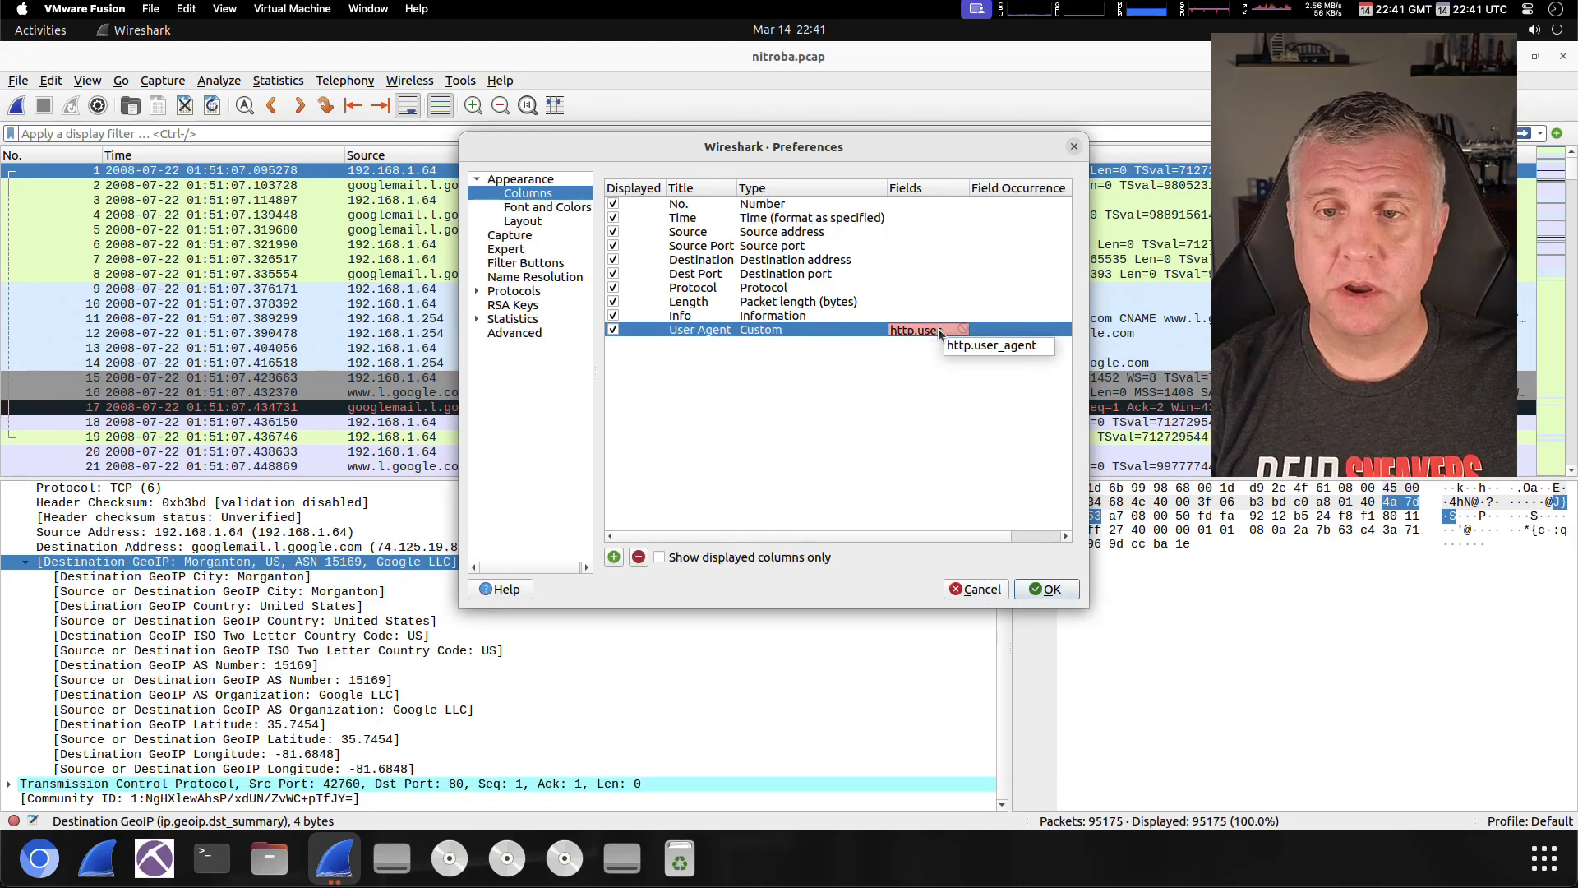
{"action": "left_click", "coordinate": [976, 349]}
{"action": "left_click", "coordinate": [987, 438]}
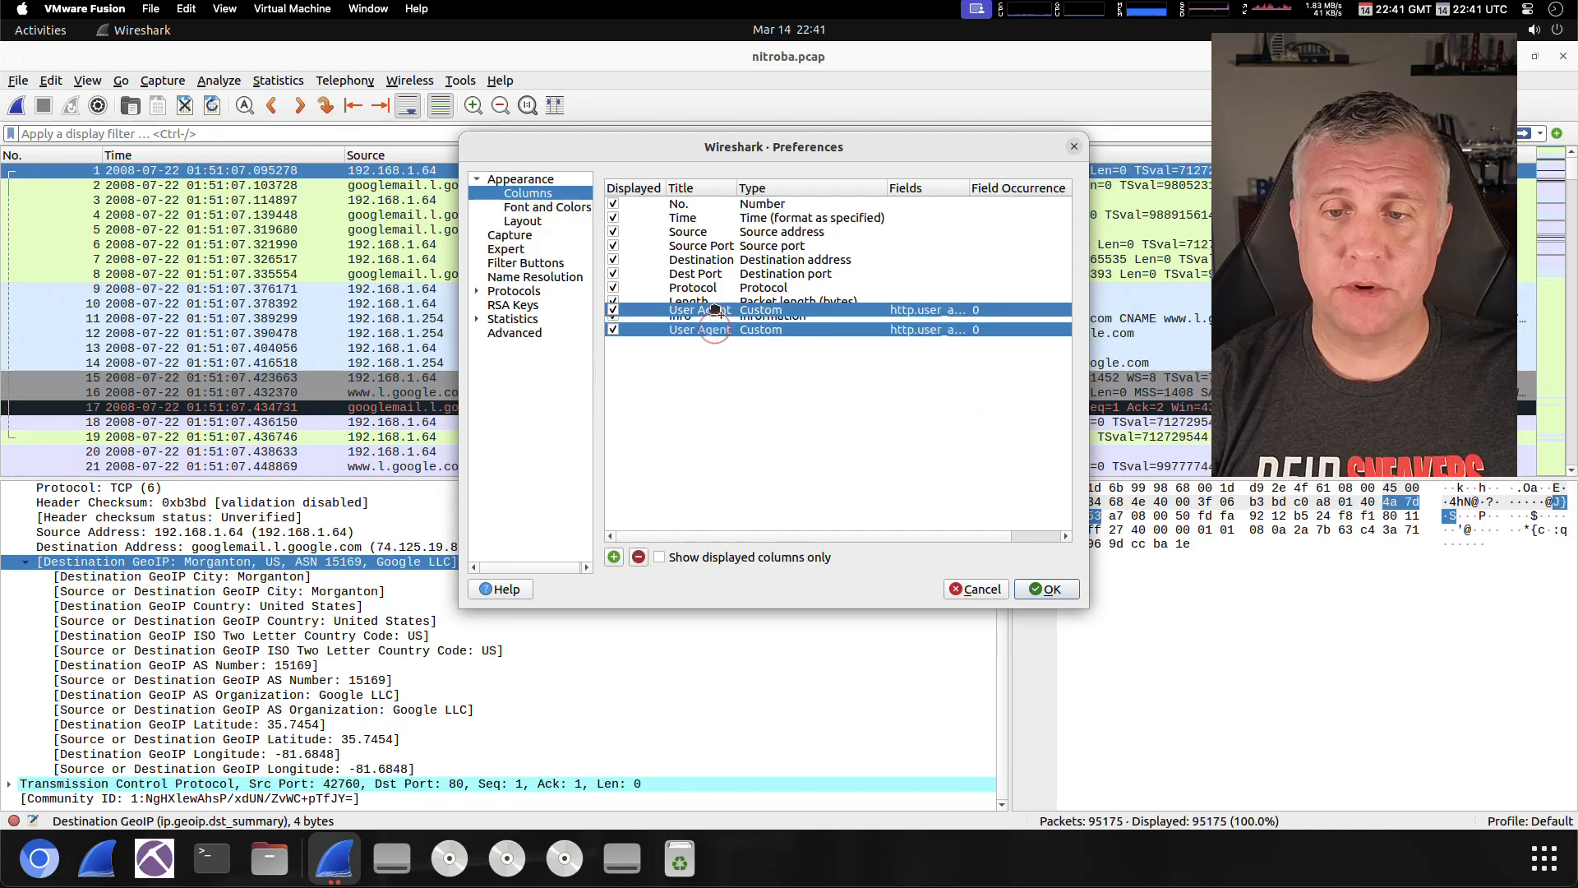
{"action": "left_click_drag", "start_coordinate": [715, 329], "coordinate": [714, 310]}
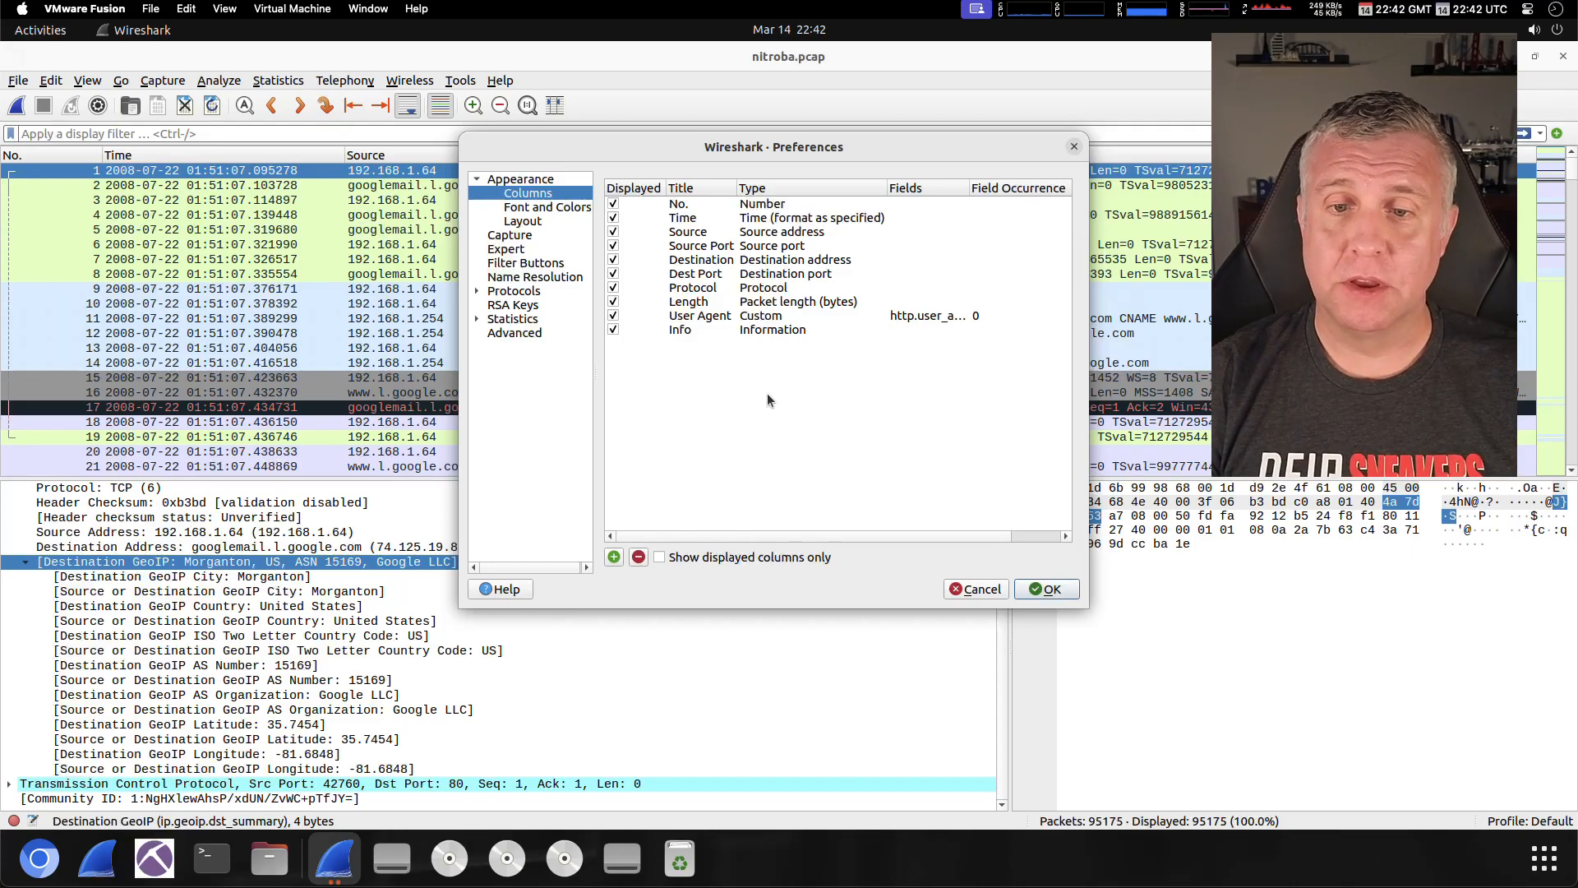
{"action": "left_click", "coordinate": [1038, 584]}
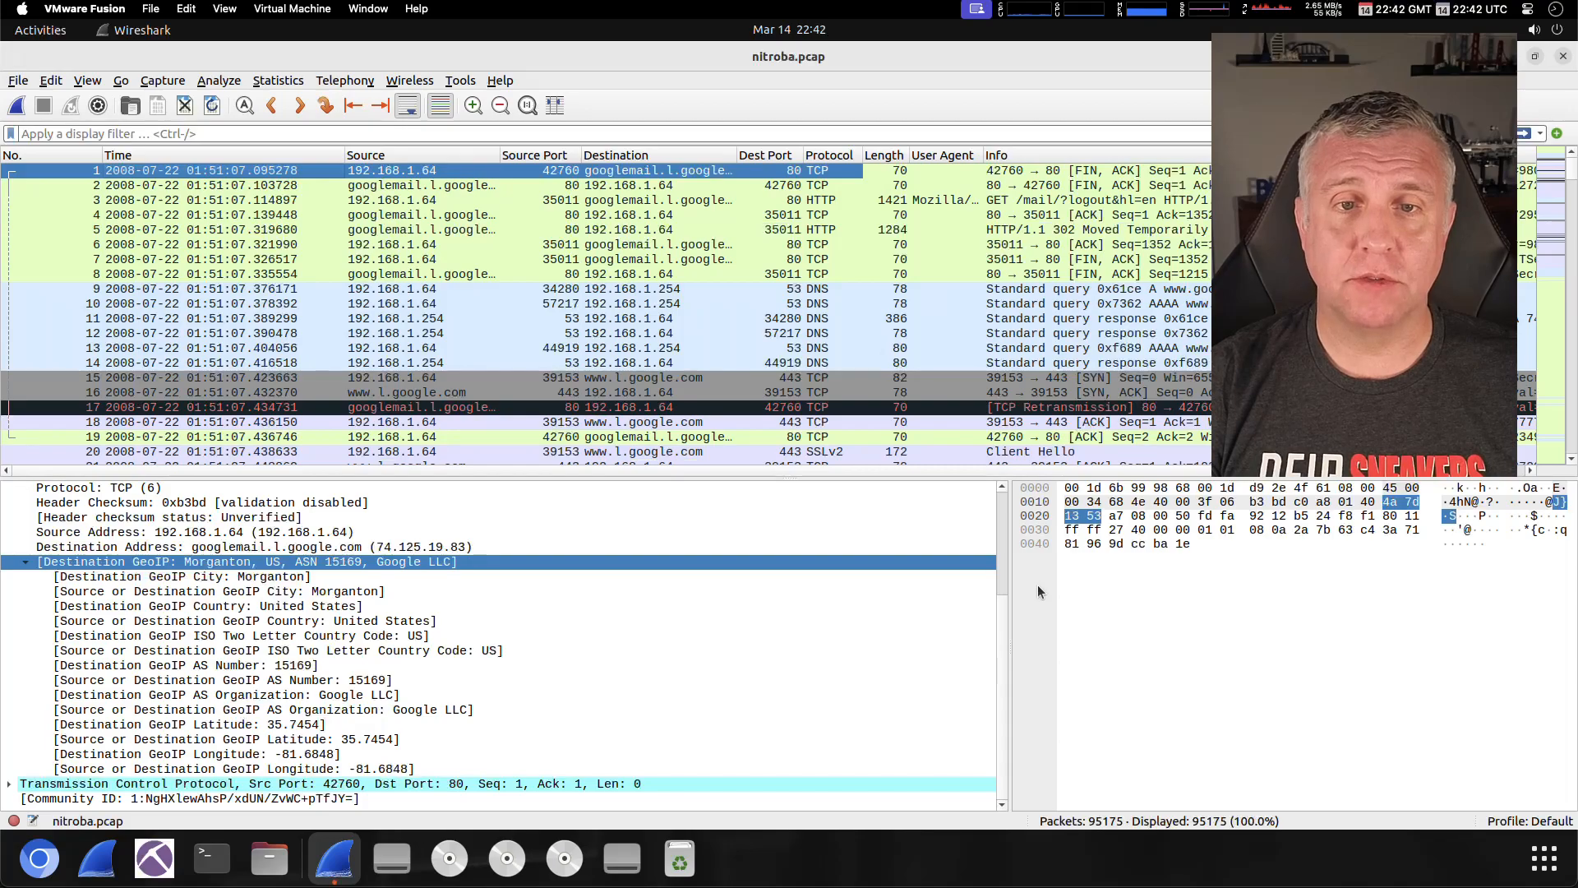
Select packet 3, widen the User Agent column, and look through the packet list for user agent entries
{"action": "left_click", "coordinate": [564, 200]}
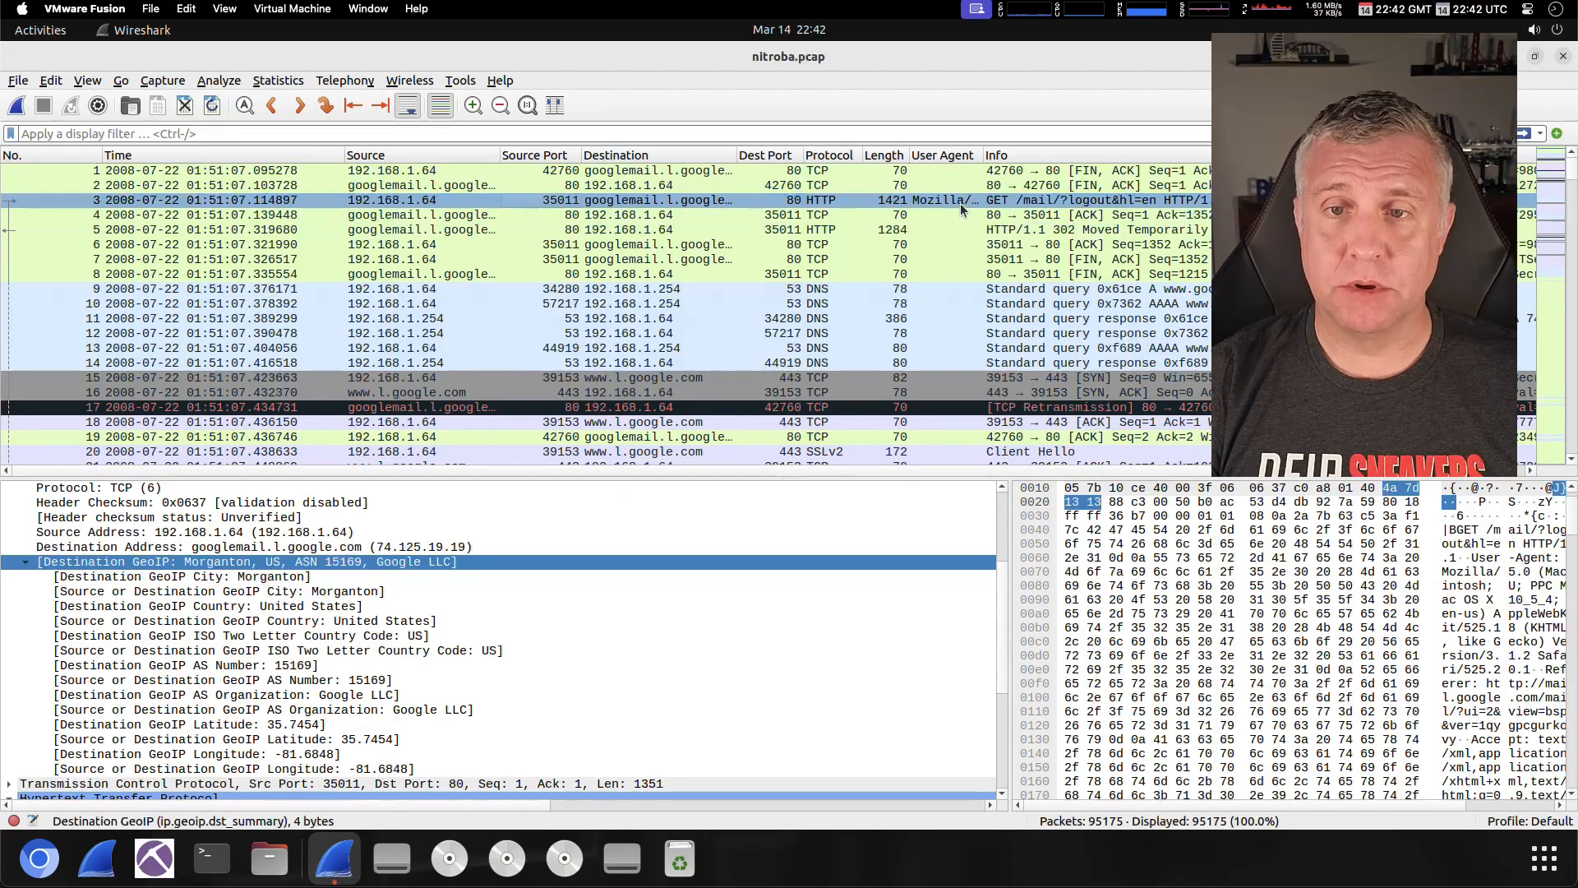
{"action": "left_click_drag", "start_coordinate": [983, 155], "coordinate": [1250, 155]}
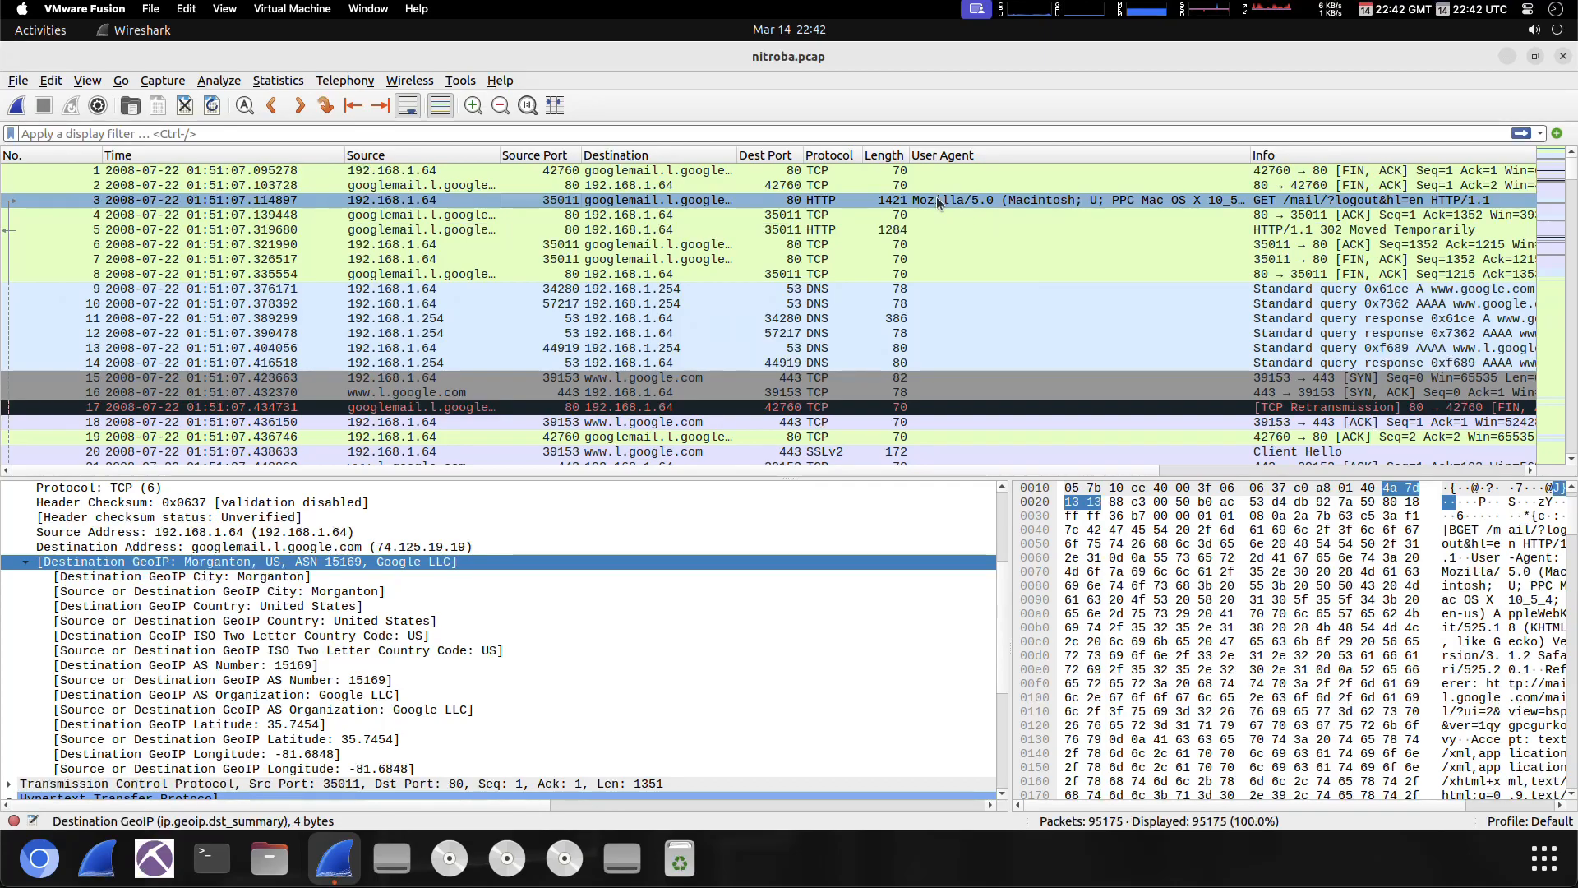
{"action": "scroll", "coordinate": [938, 202], "scroll_direction": "down", "scroll_amount": 11}
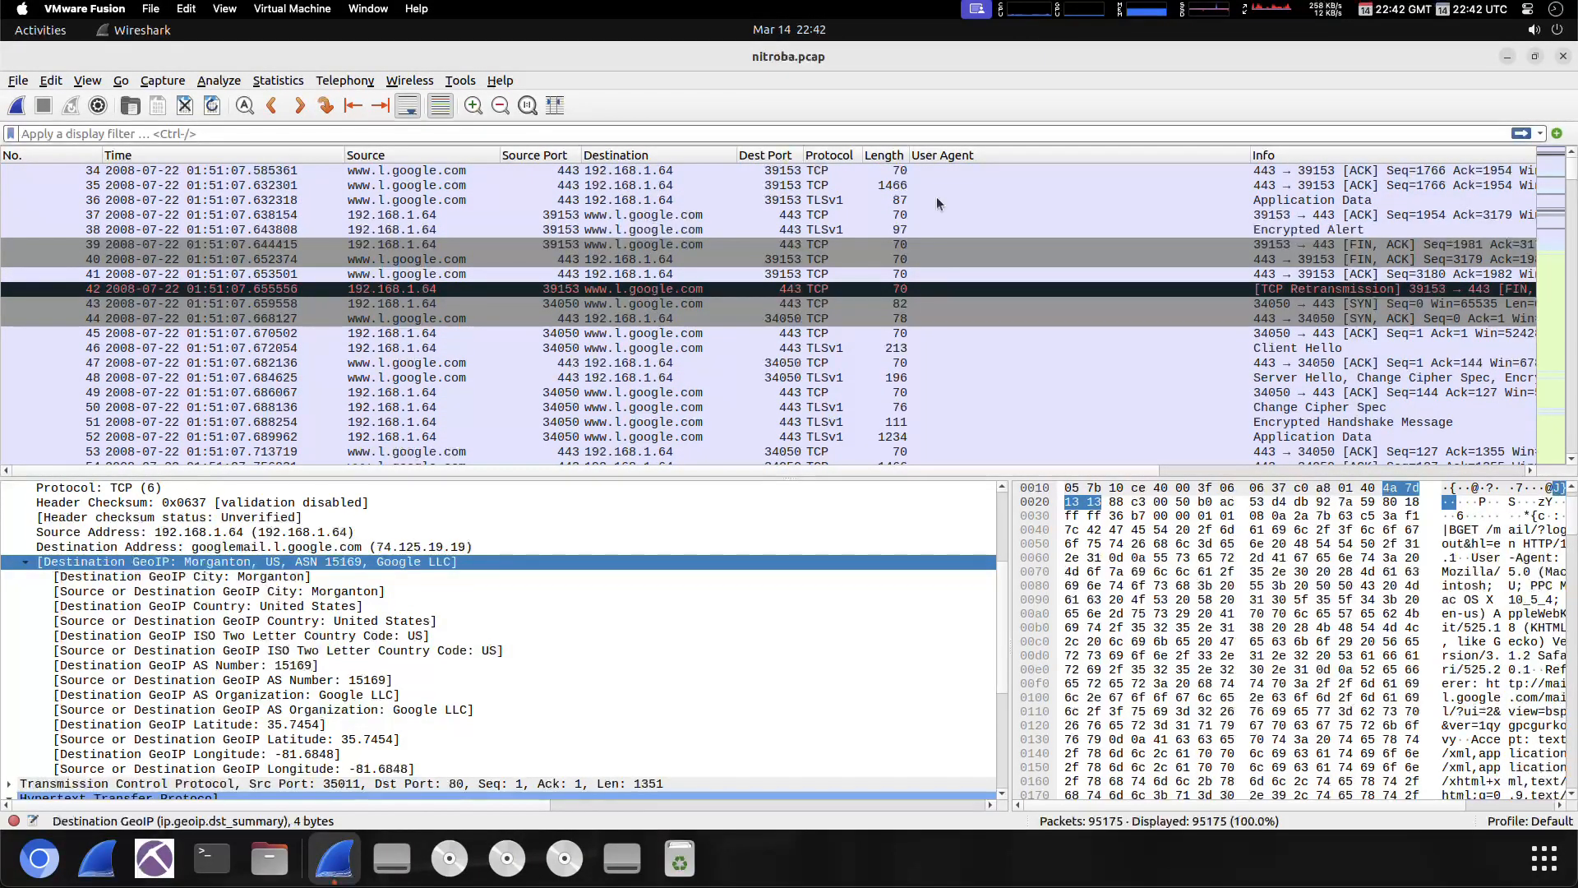
{"action": "scroll", "coordinate": [937, 199], "scroll_direction": "down", "scroll_amount": 12}
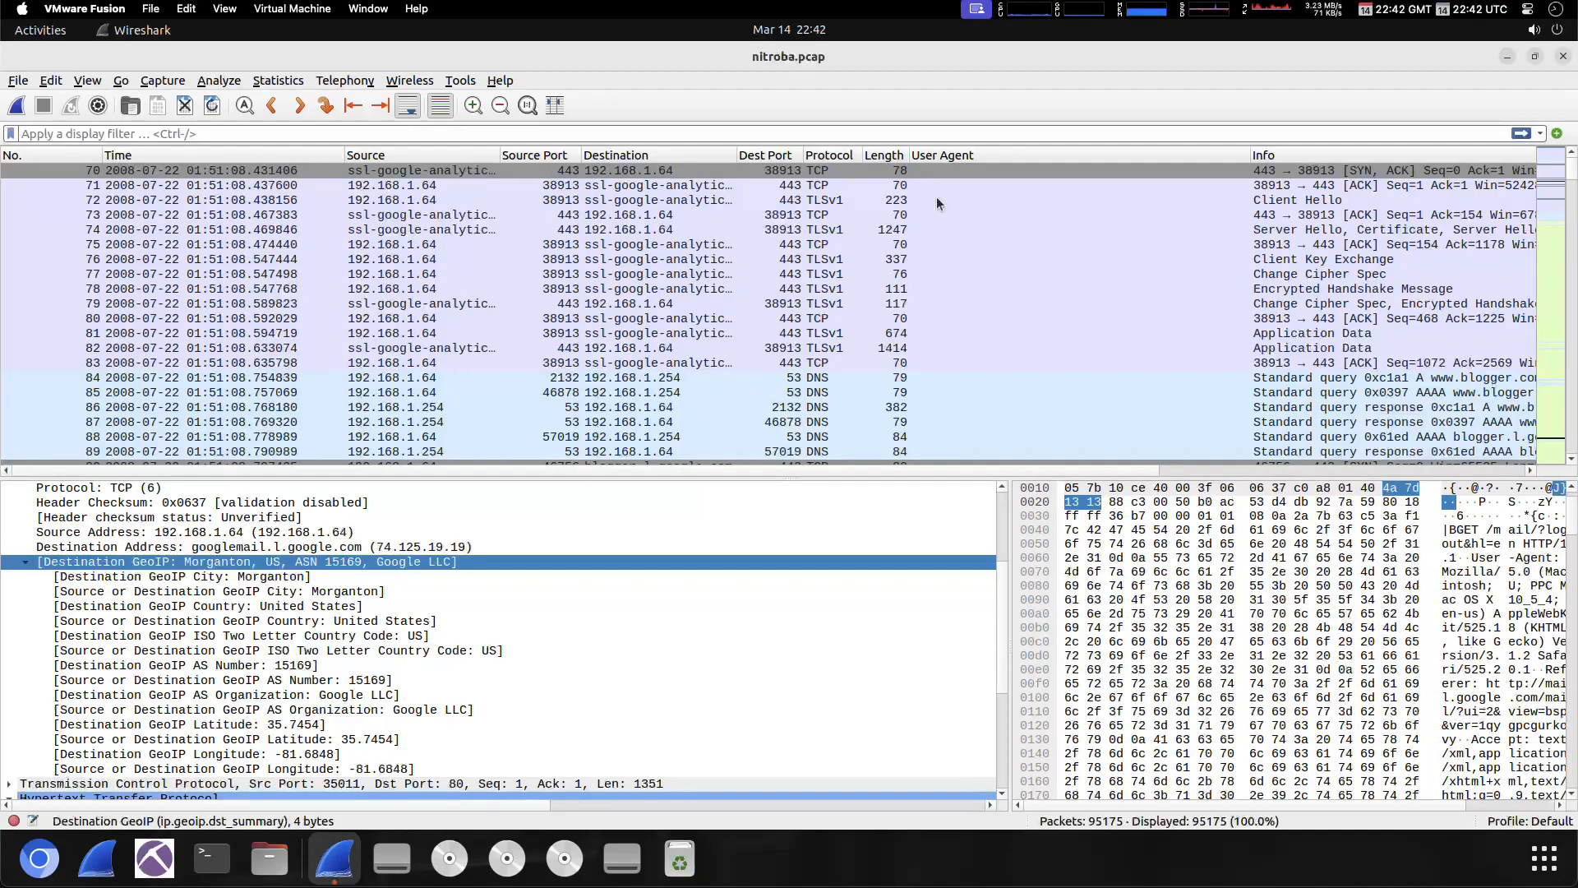
{"action": "scroll", "coordinate": [936, 196], "scroll_direction": "up", "scroll_amount": 20}
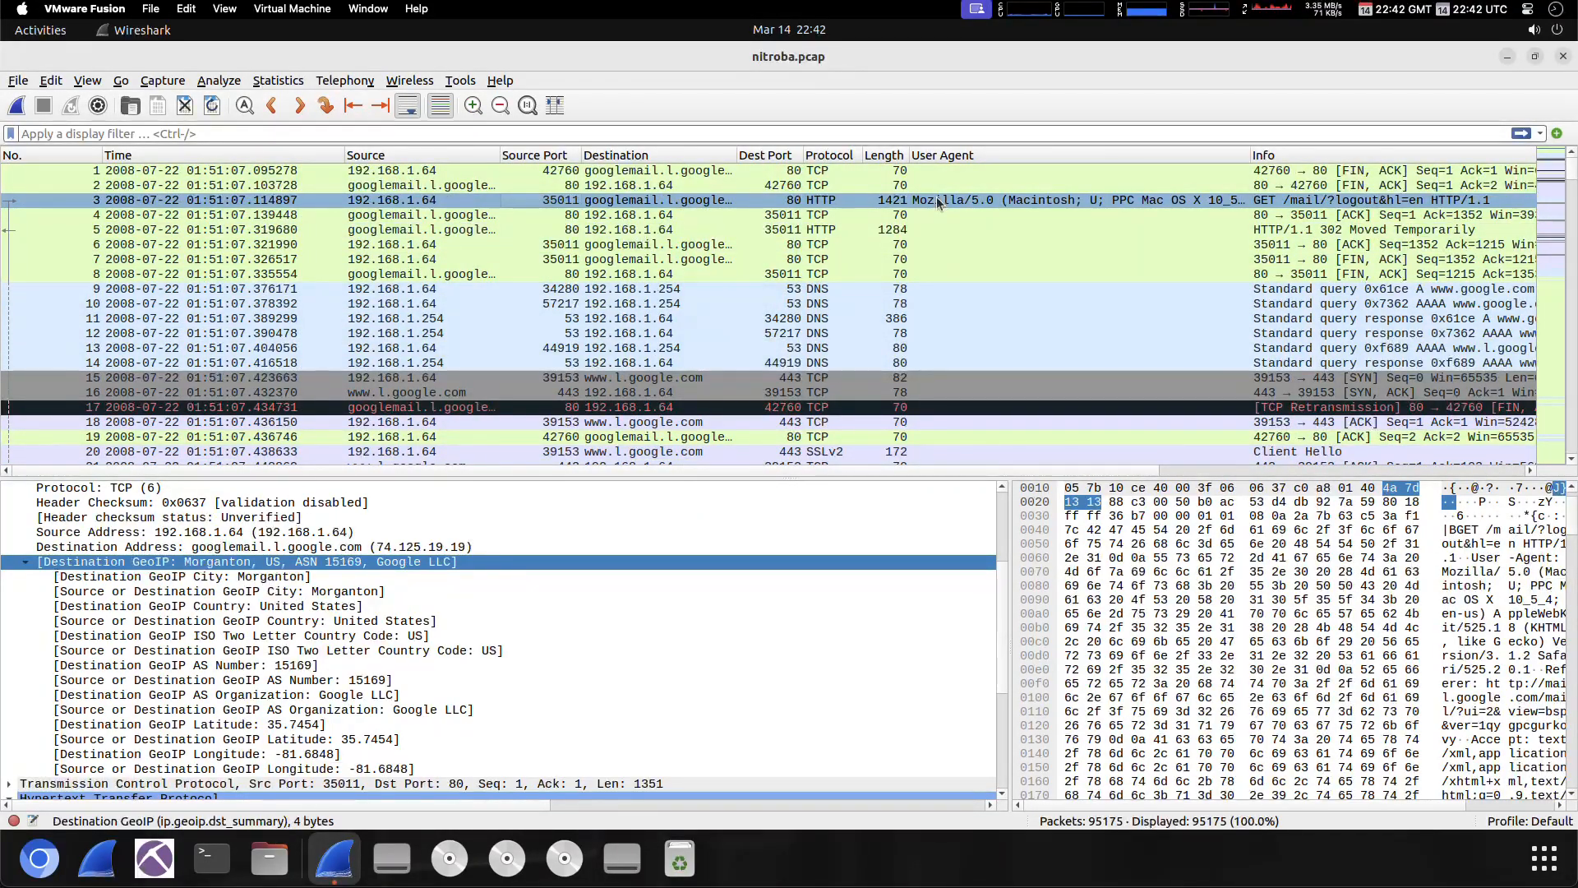